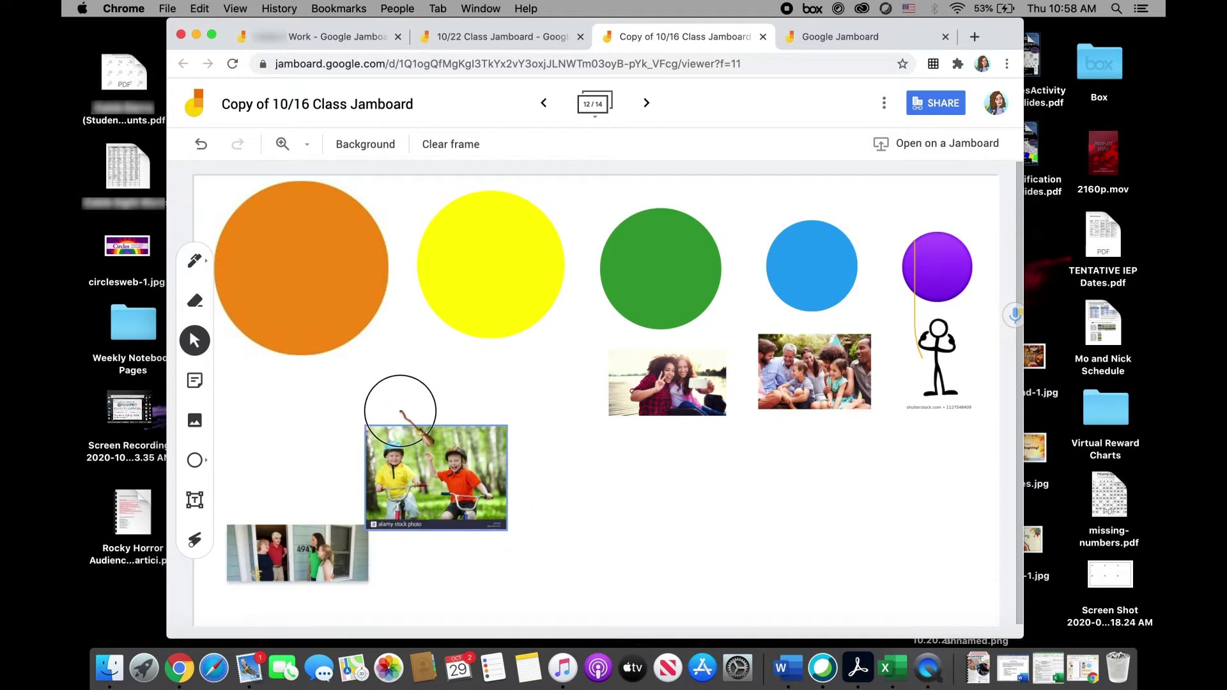
# Sort the photo of the people at the house door under the yellow circle
pyautogui.moveTo(345, 514); pyautogui.dragTo(530, 346)
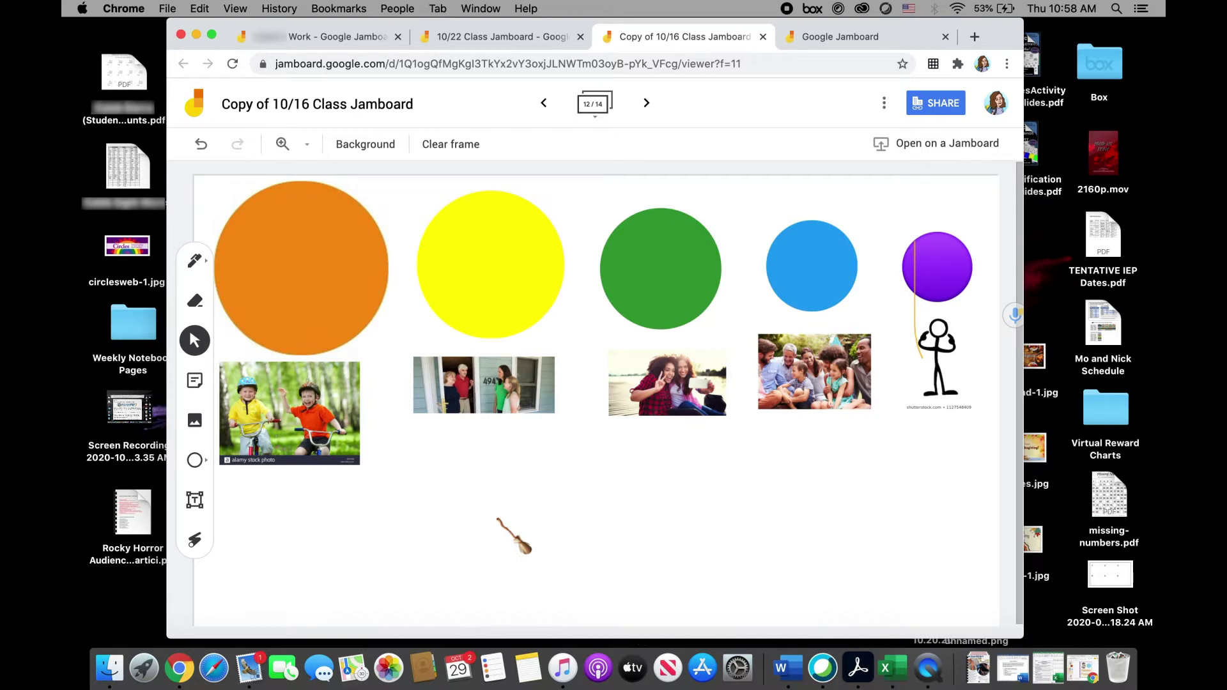
# Go back to frame 10 to view the medical sign matching activity, and move on to its version on frame 11
pyautogui.click(544, 102)
pyautogui.click(544, 103)
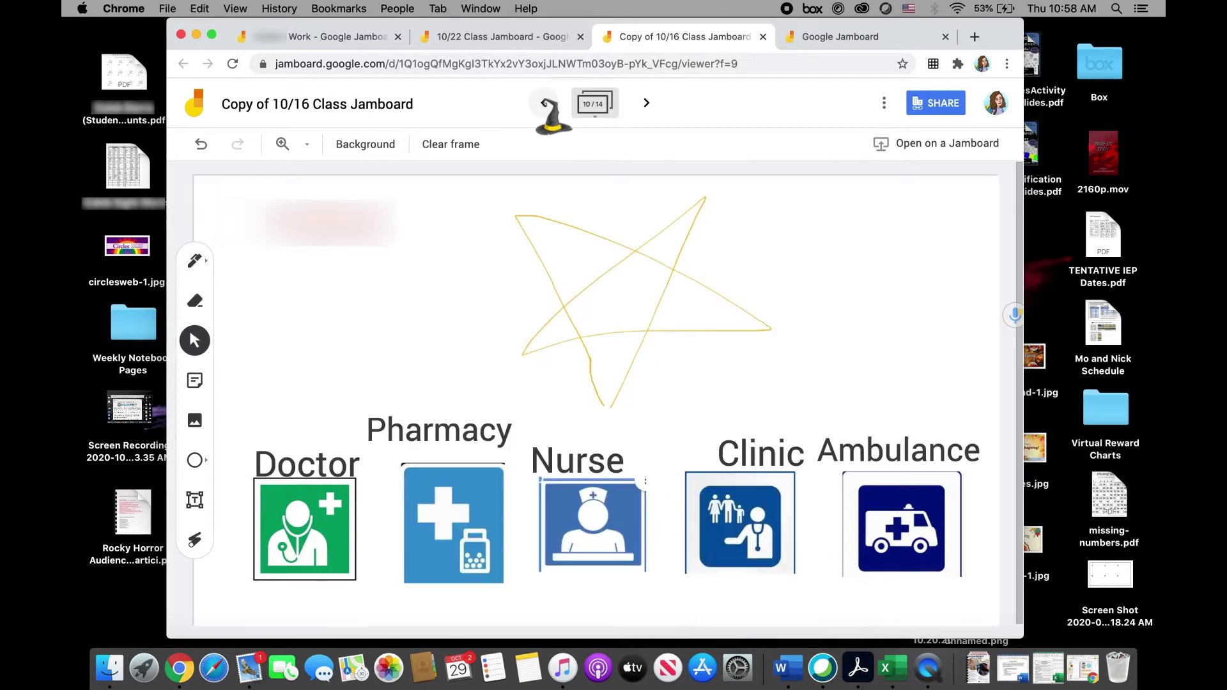
pyautogui.click(646, 102)
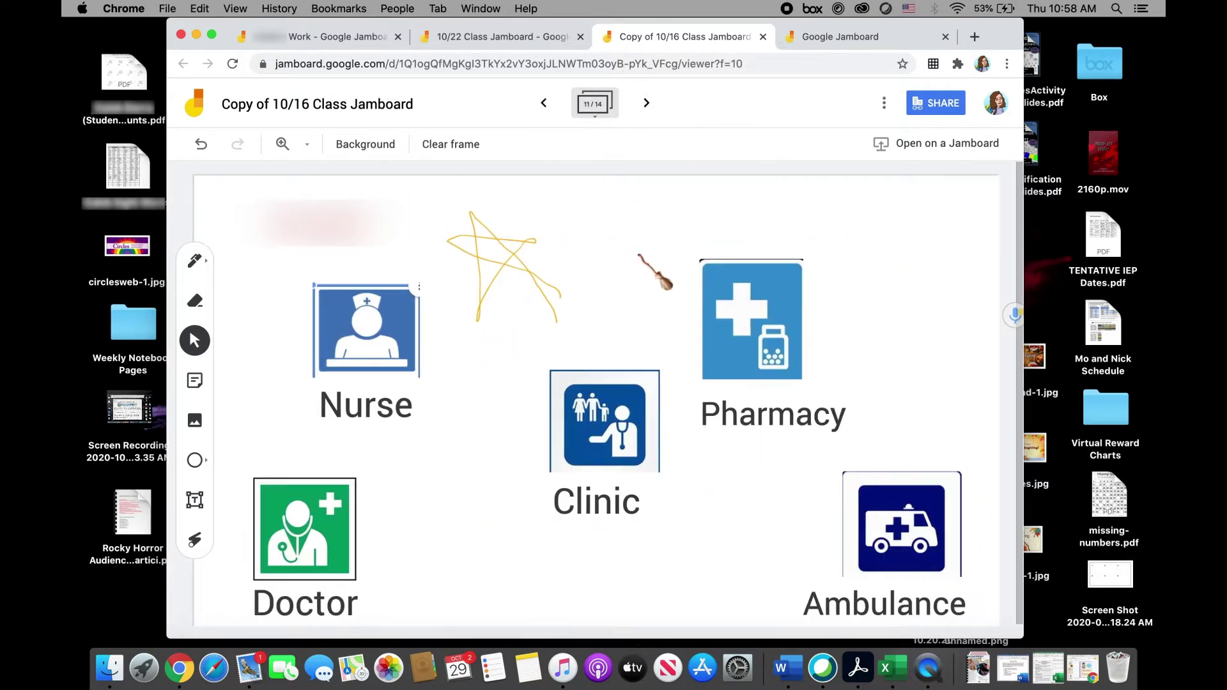
# Switch to the 10/22 Class Jamboard and page through attendance, feelings and calendar to the price-rounding frame 4
pyautogui.click(523, 45)
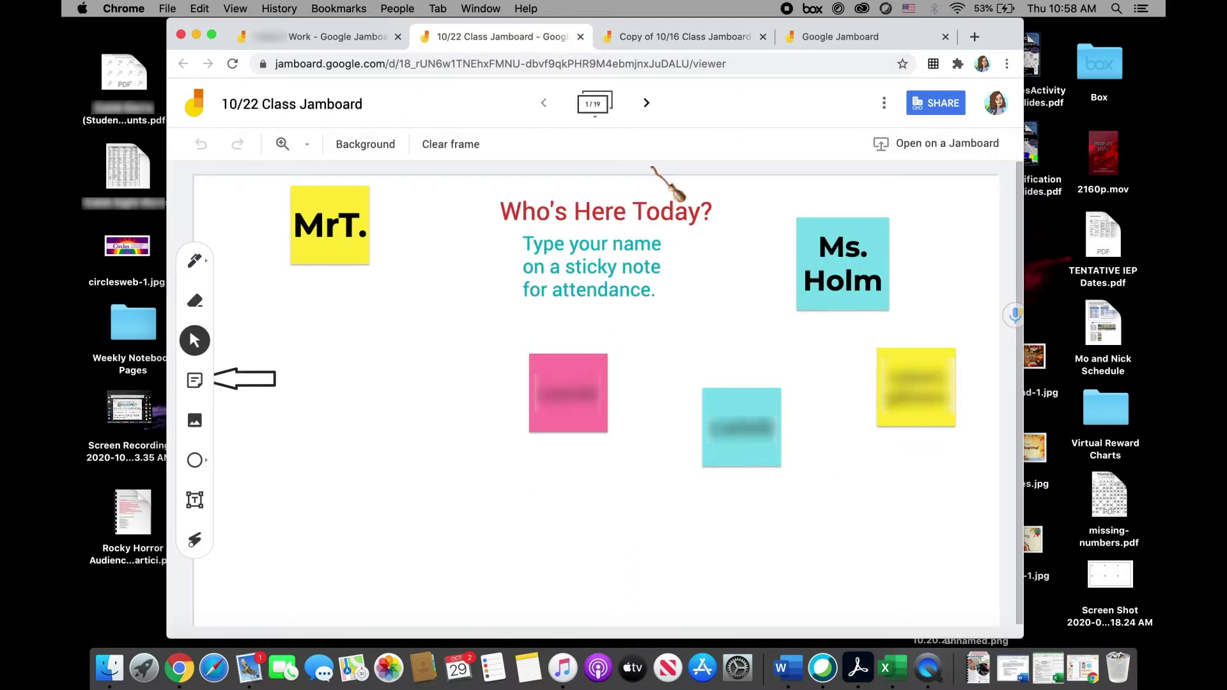
pyautogui.click(646, 103)
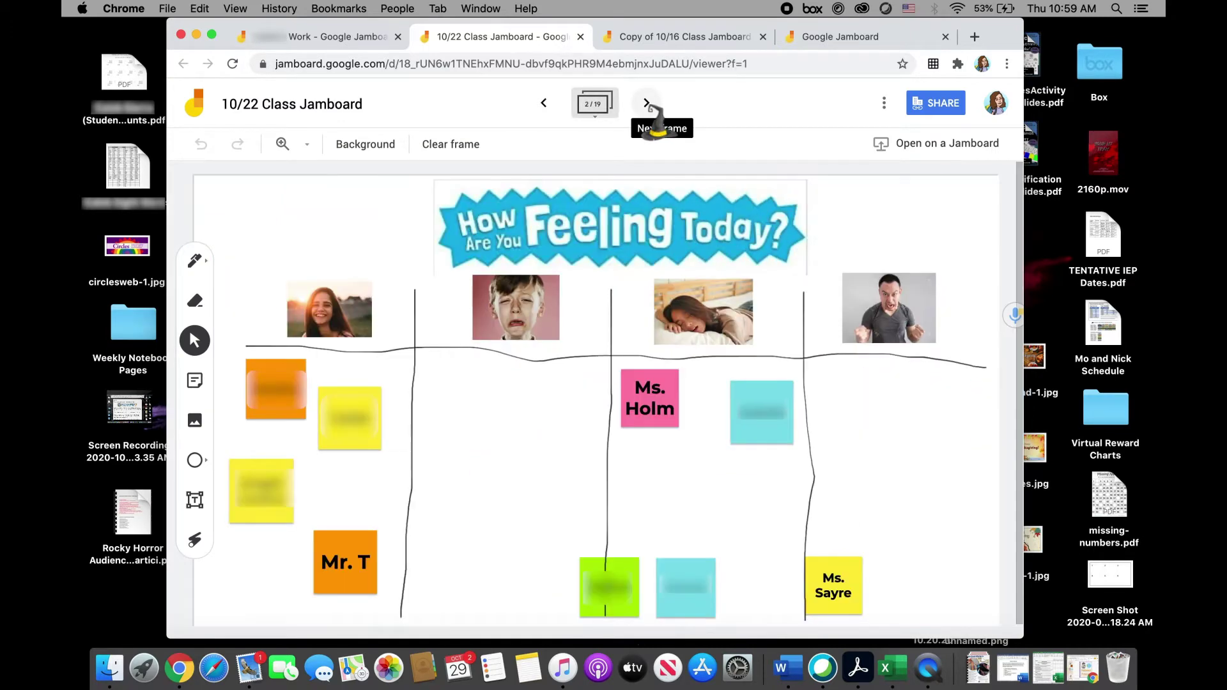
pyautogui.click(646, 103)
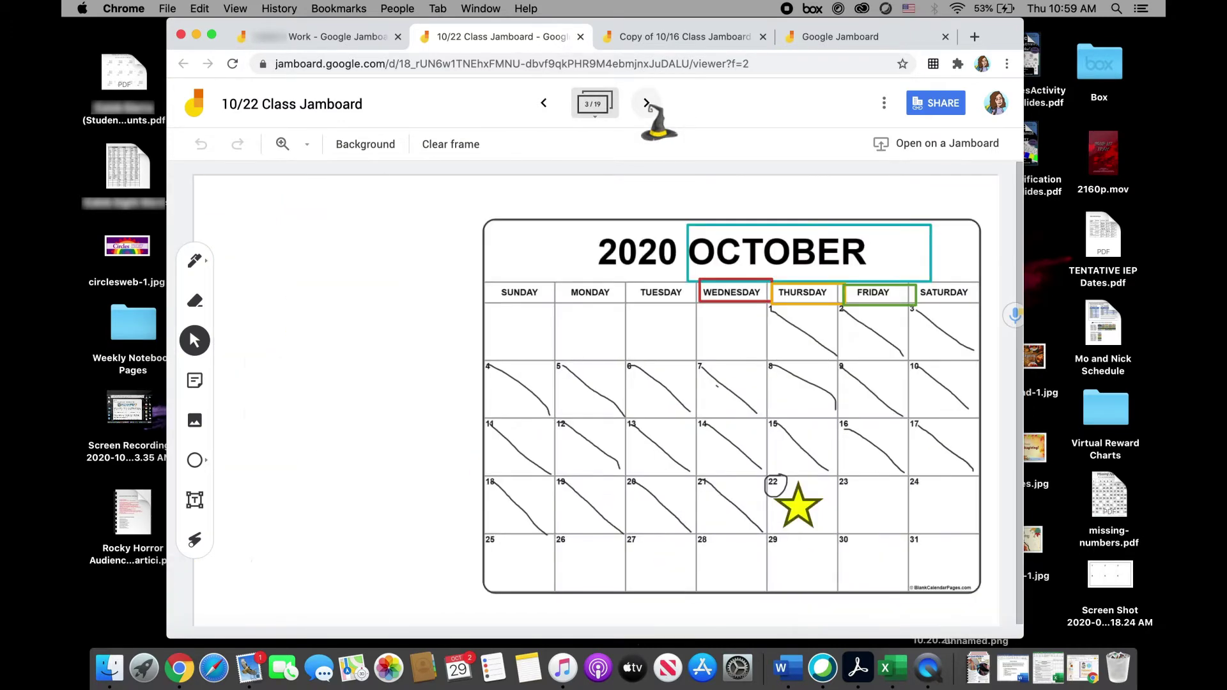
pyautogui.click(646, 103)
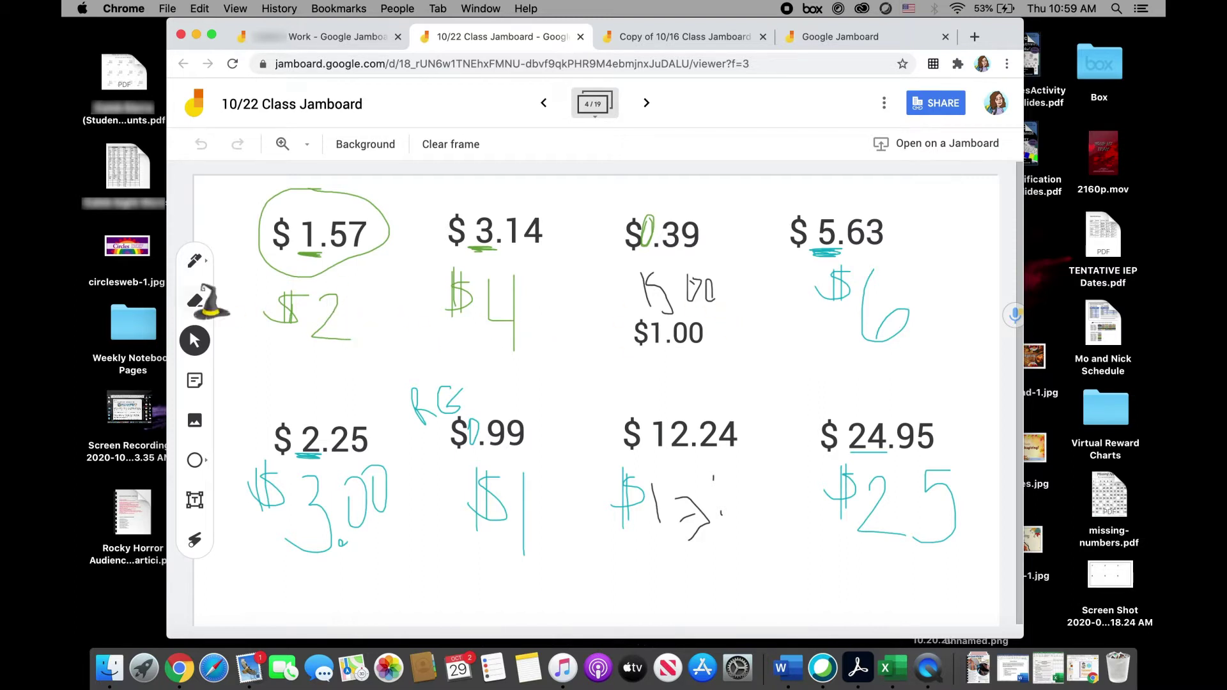
# Draw a small teal dollar sign beside the green $2 with the pen, and erase it
pyautogui.click(194, 261)
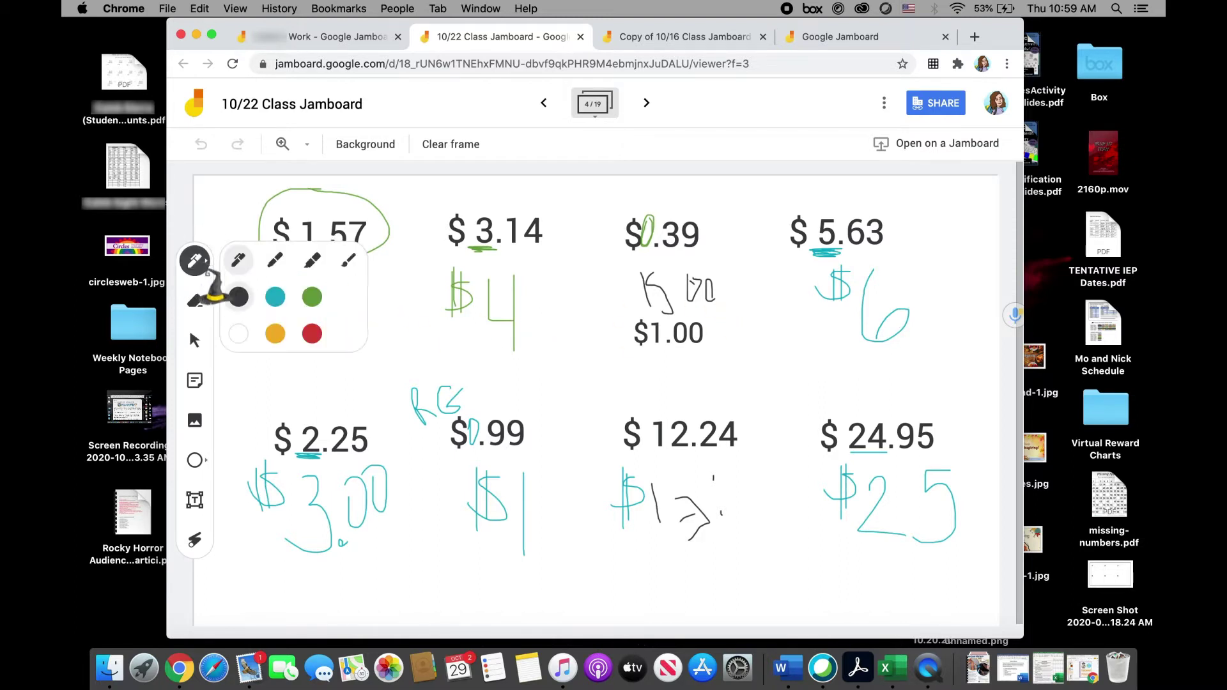
pyautogui.click(275, 296)
pyautogui.click(392, 300)
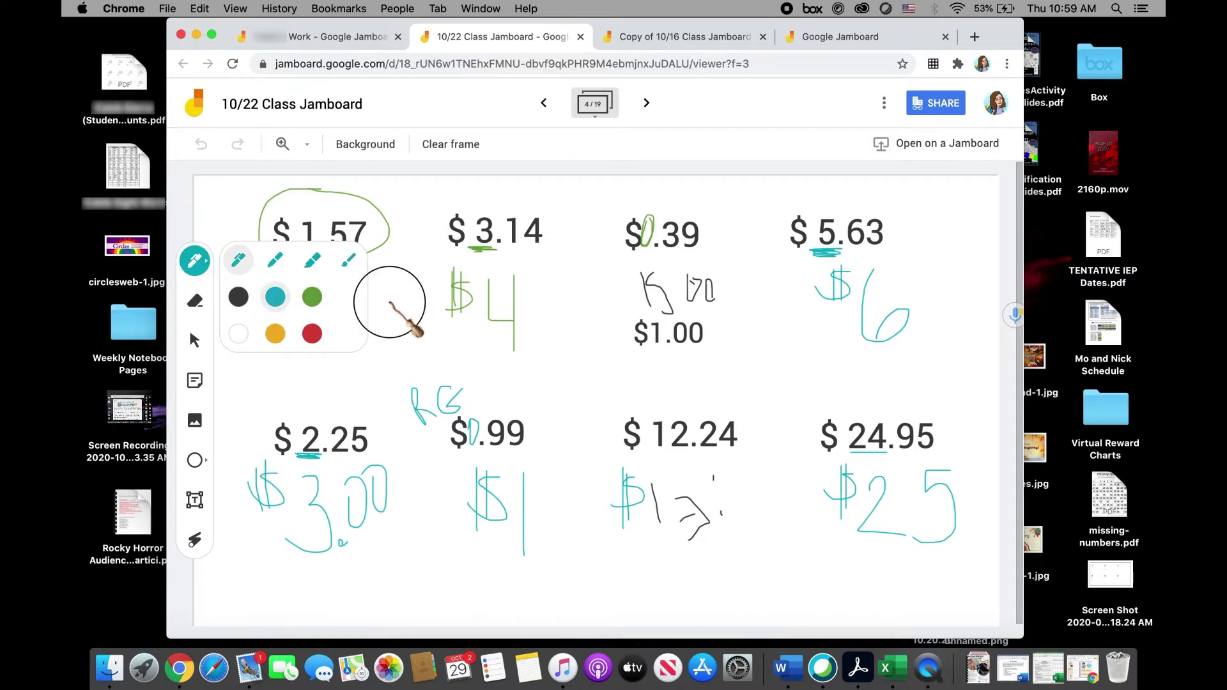
pyautogui.moveTo(402, 300)
pyautogui.mouseDown()
pyautogui.moveTo(394, 320)
pyautogui.moveTo(383, 311)
pyautogui.moveTo(400, 320)
pyautogui.mouseUp()
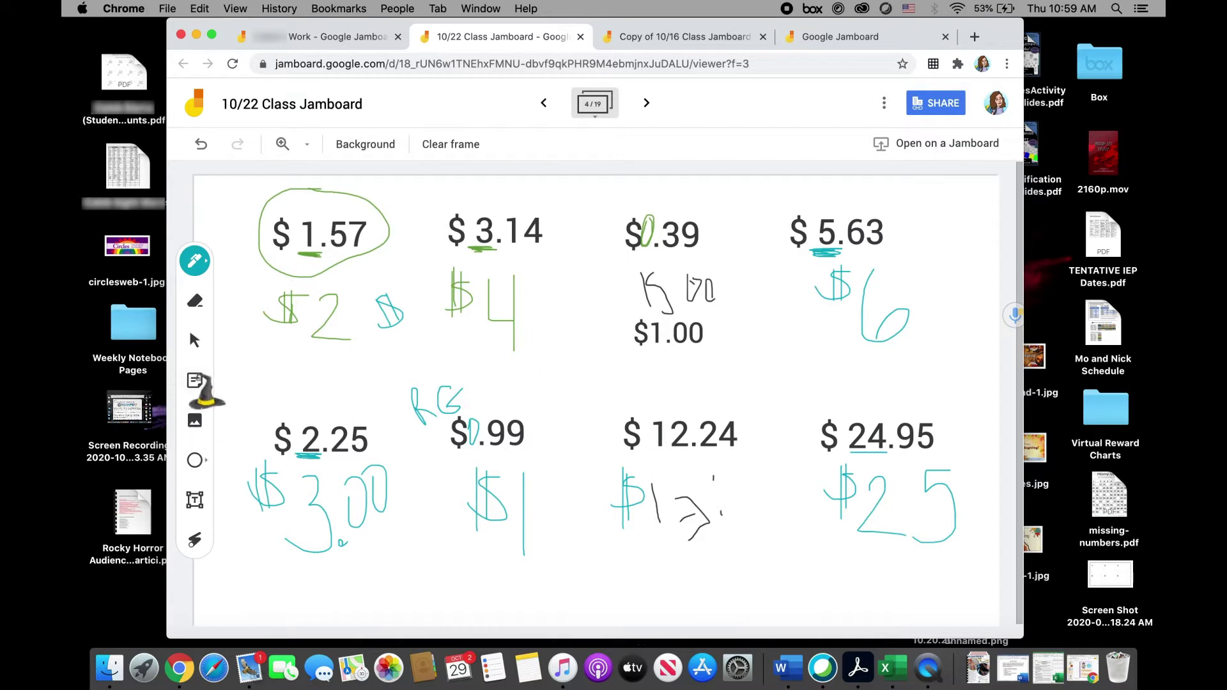
pyautogui.click(194, 301)
pyautogui.moveTo(366, 305)
pyautogui.mouseDown()
pyautogui.moveTo(386, 291)
pyautogui.moveTo(391, 321)
pyautogui.moveTo(401, 309)
pyautogui.mouseUp()
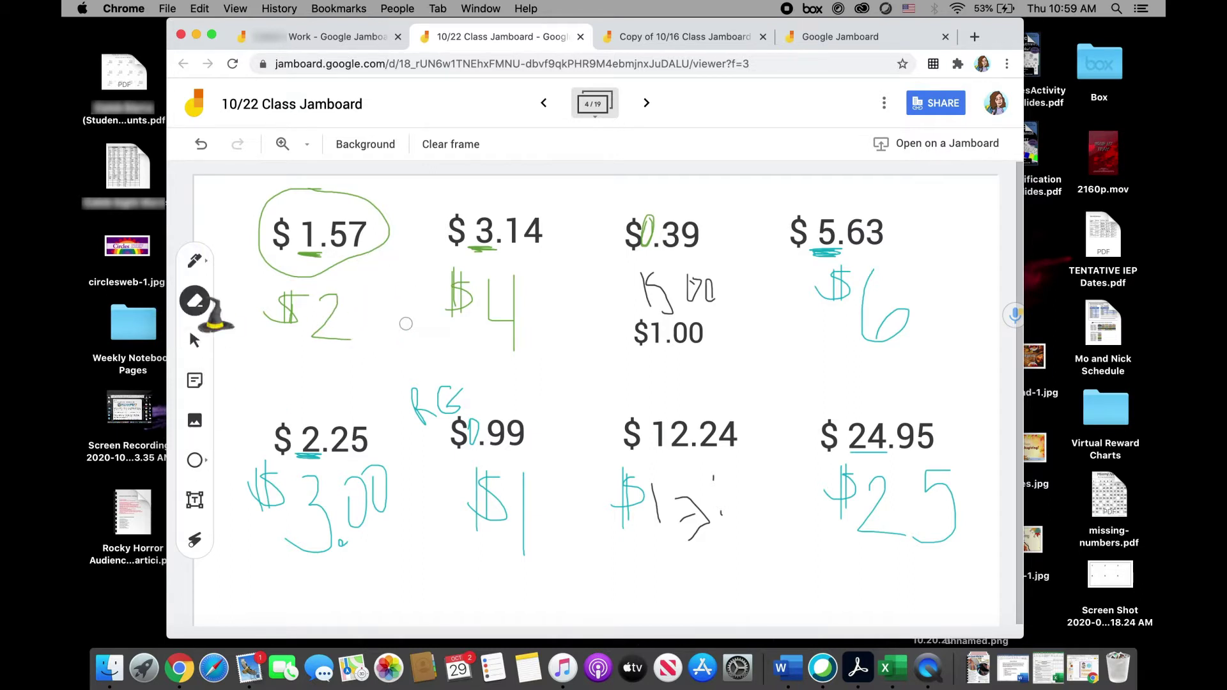
# Add a text box reading $1.00 beneath the existing $1.00 answer, and delete it
pyautogui.click(195, 500)
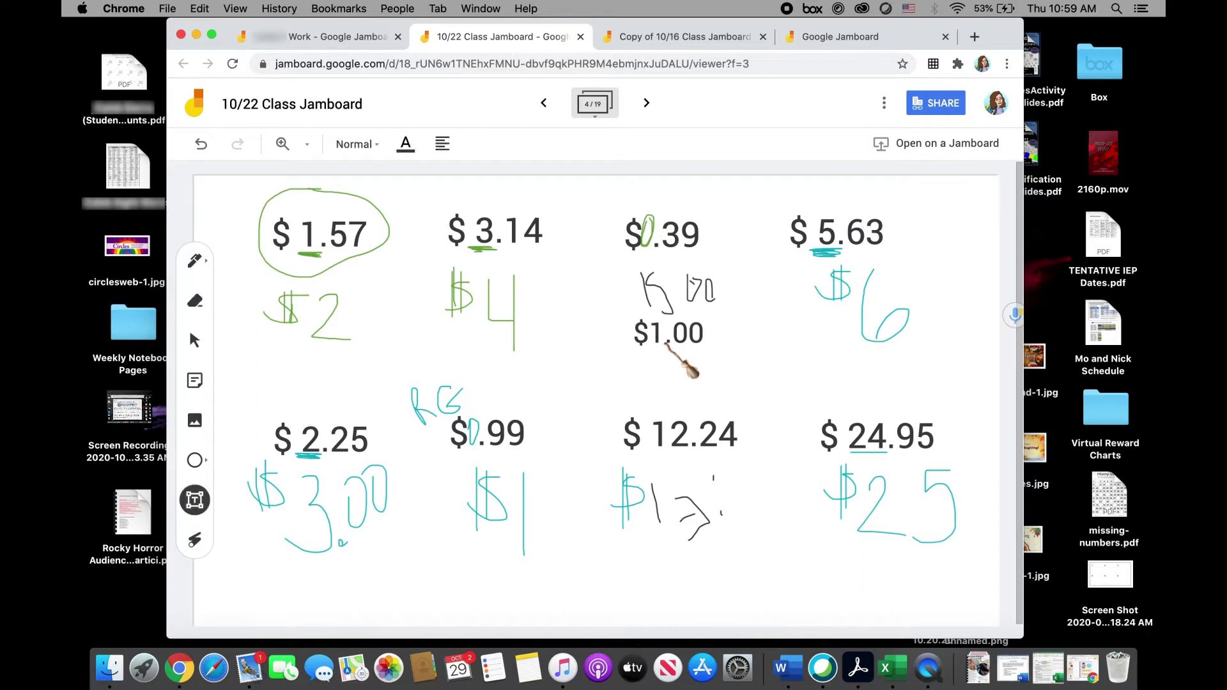
pyautogui.click(648, 366)
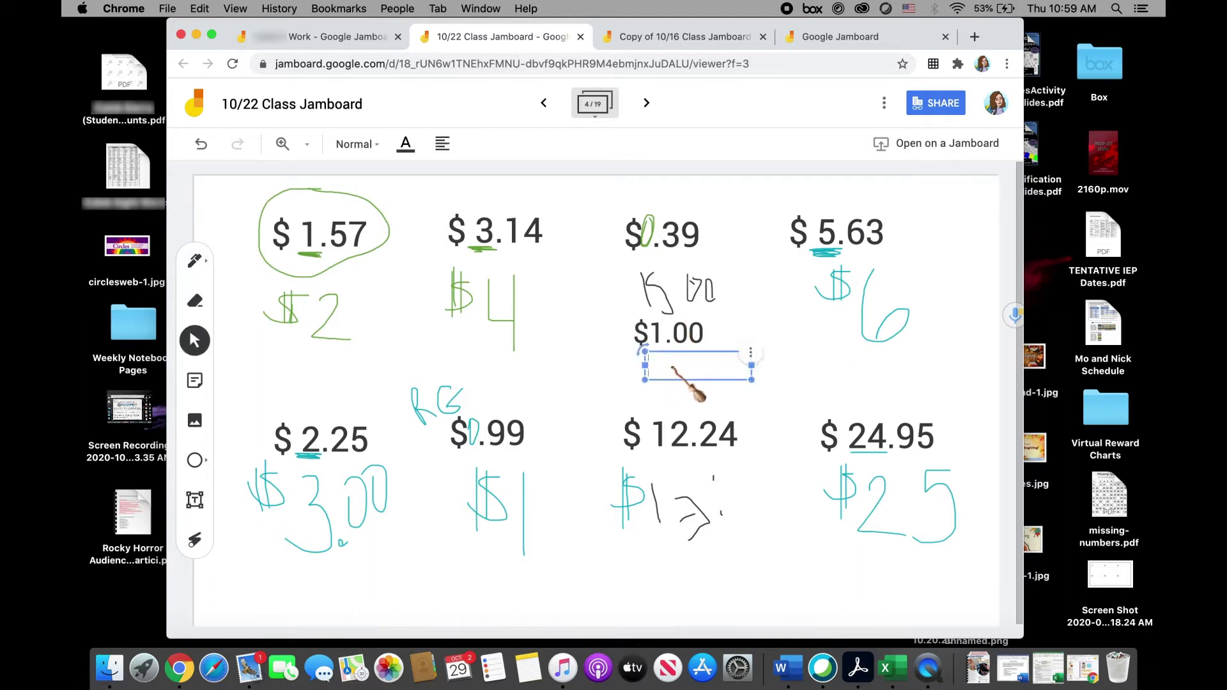
pyautogui.write('$1.00')
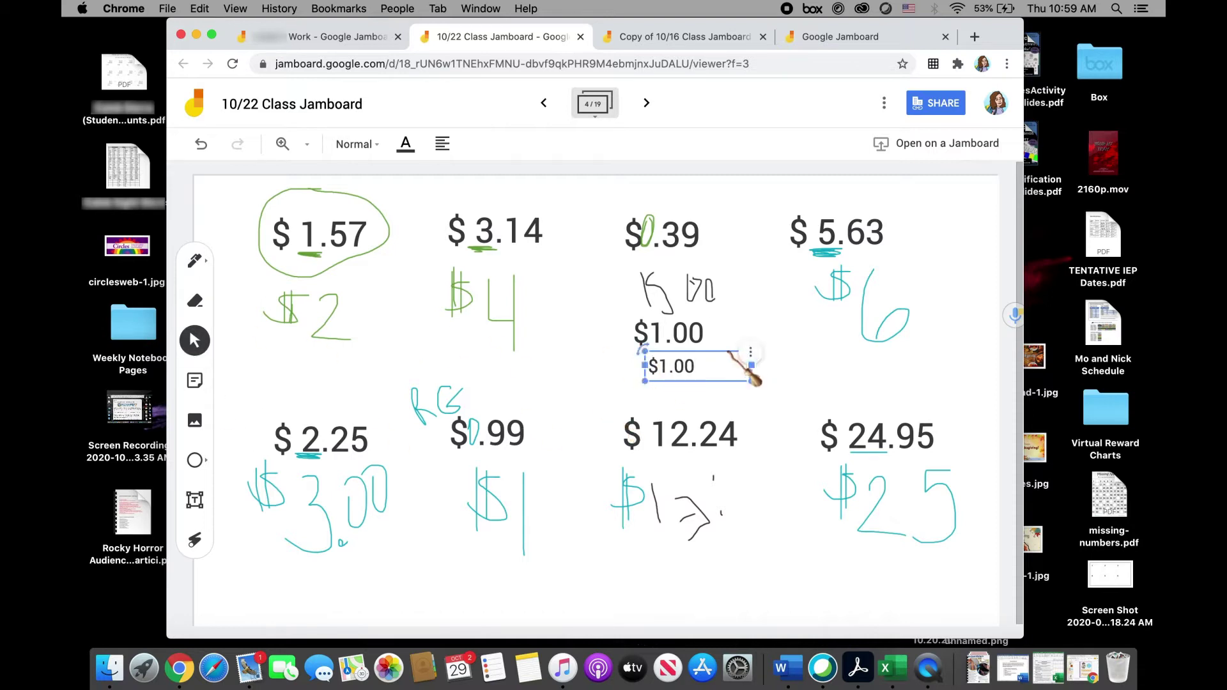
pyautogui.press('Delete')
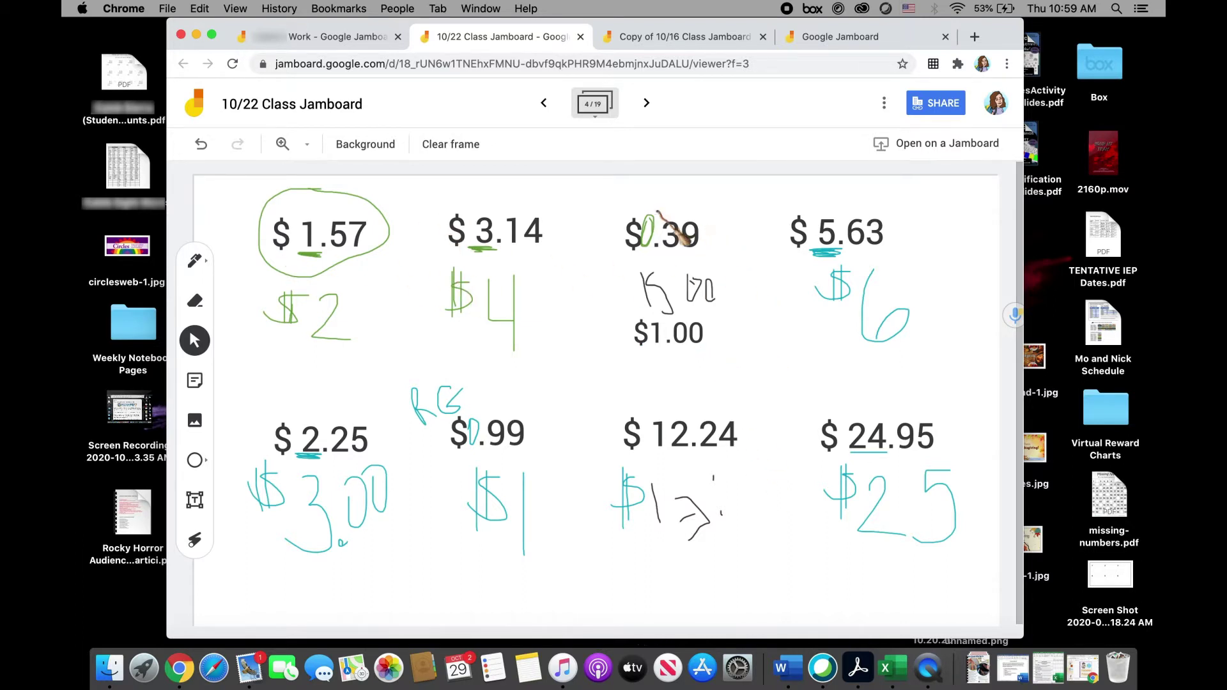
# Page through the breakfast menu budgeting activities on frames 5 to 7
pyautogui.click(646, 103)
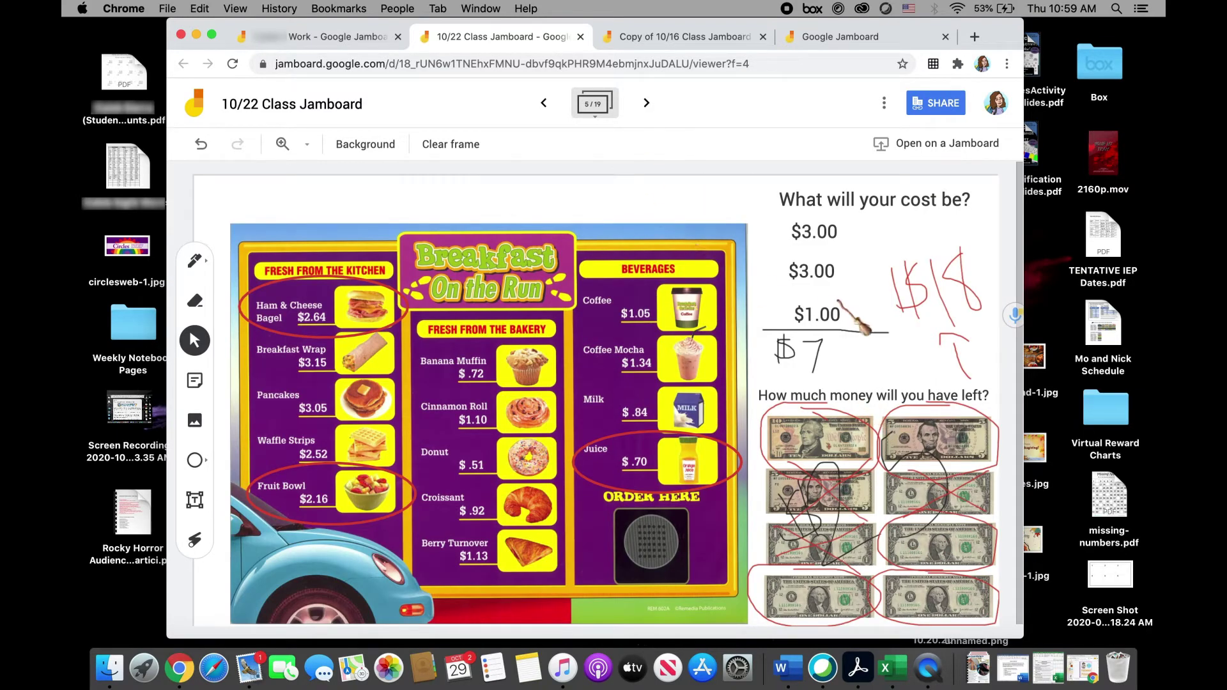
pyautogui.click(646, 104)
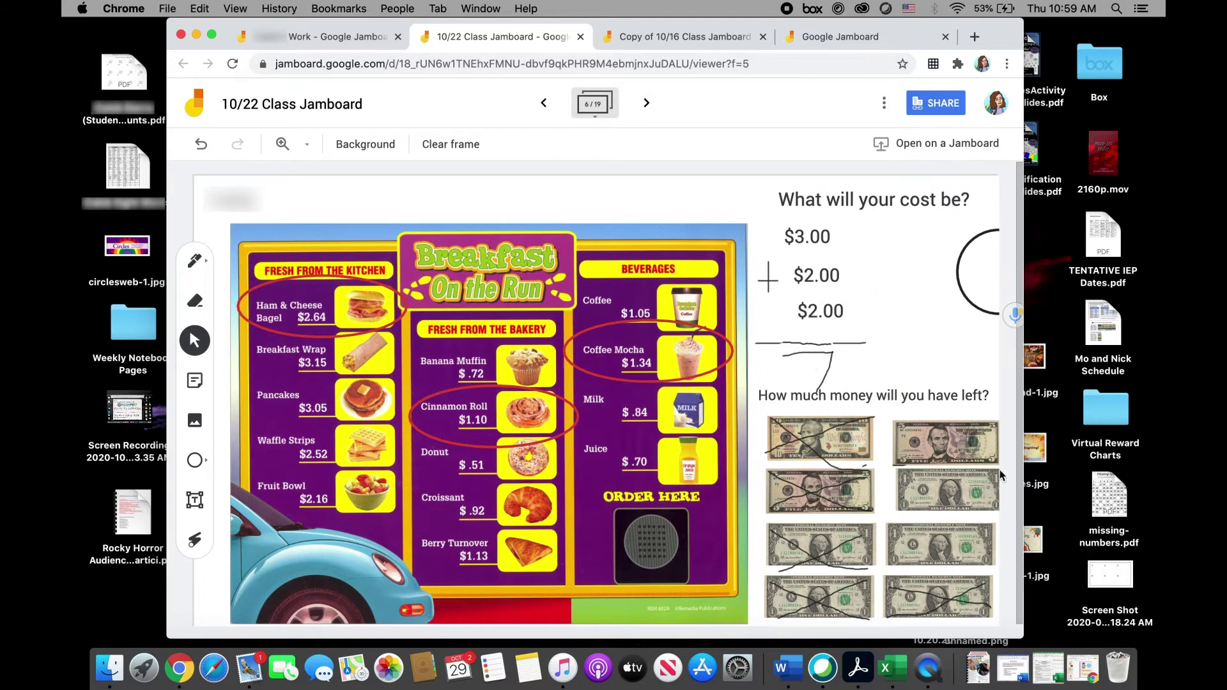
pyautogui.click(647, 103)
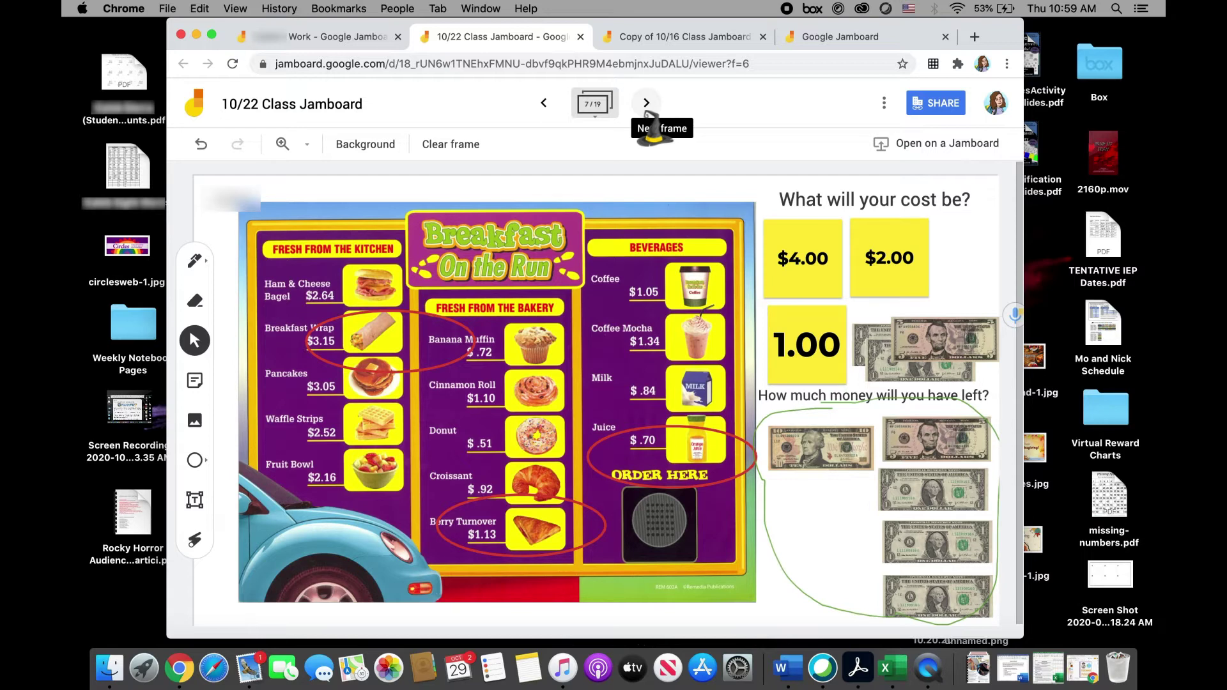
# Close the 10/22 and Copy of 10/16 Class Jamboards, and go to frame 2 of the student's Work Jamboard
pyautogui.click(580, 37)
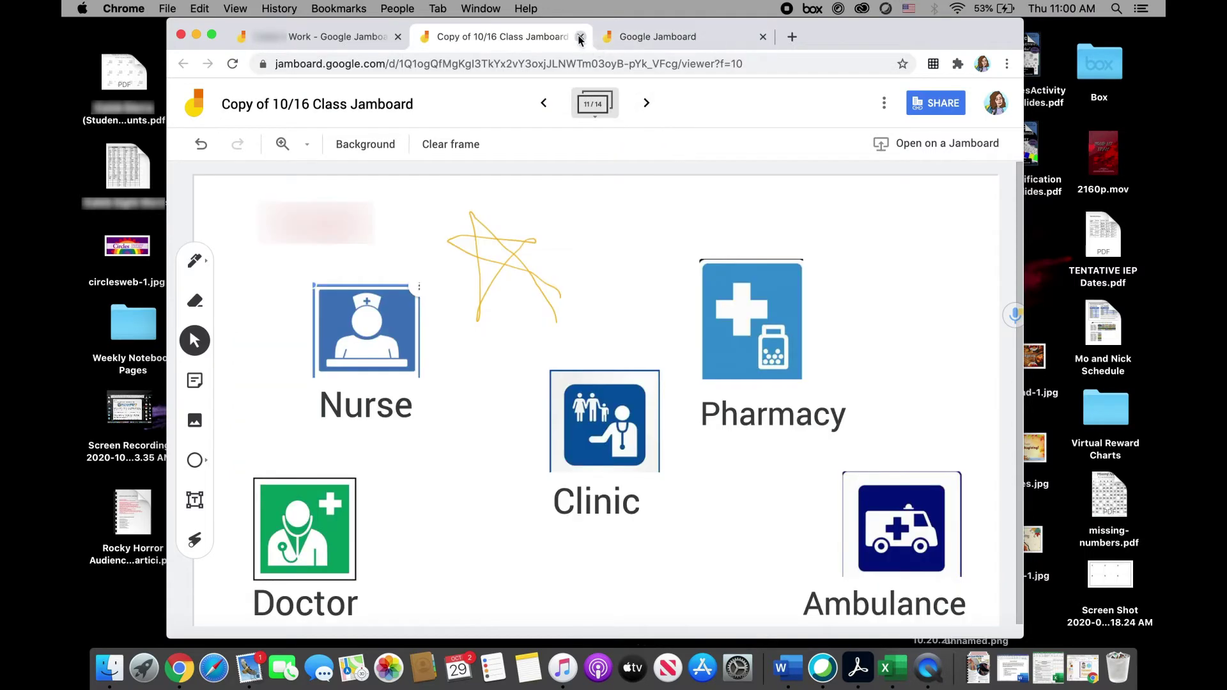
pyautogui.click(579, 37)
pyautogui.click(361, 39)
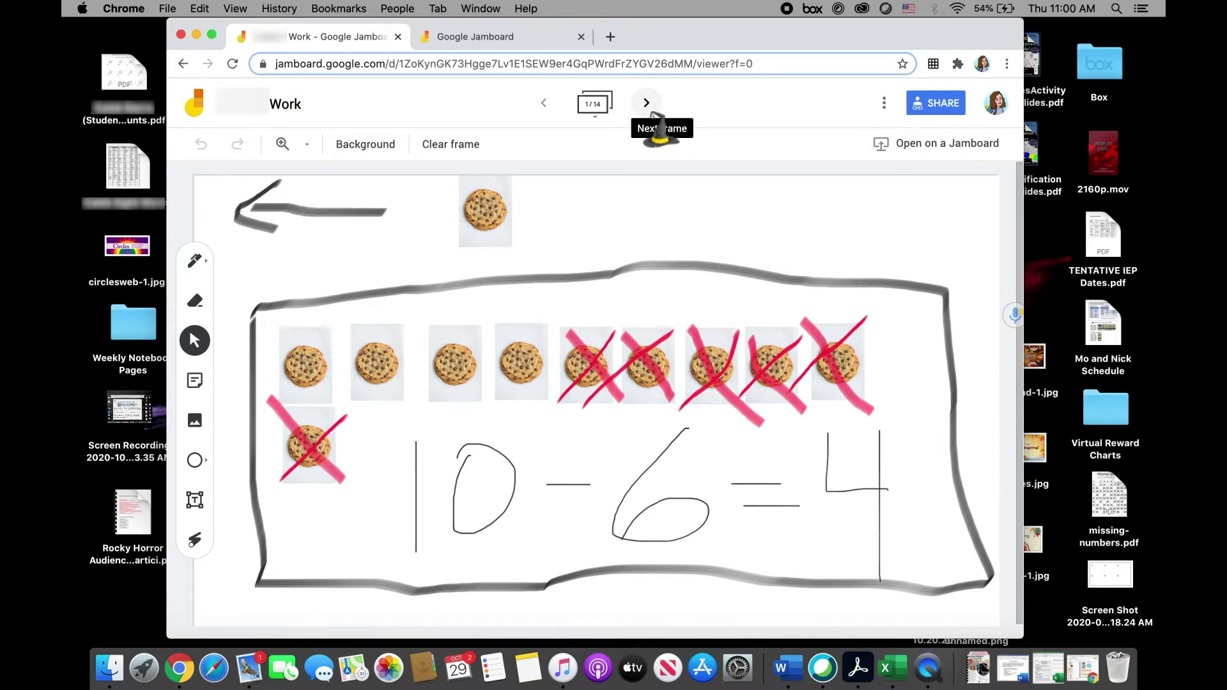
pyautogui.click(646, 102)
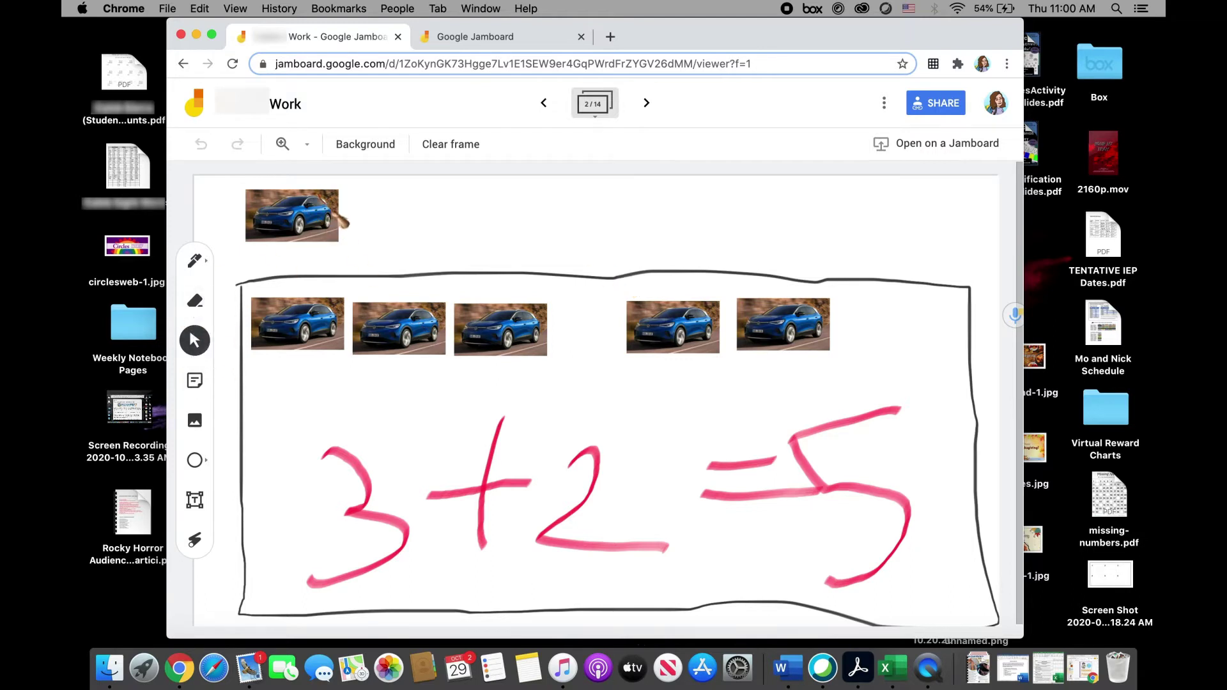
# Pull two copies of the blue car image out beside the original above the box, and delete both copies
pyautogui.click(296, 206)
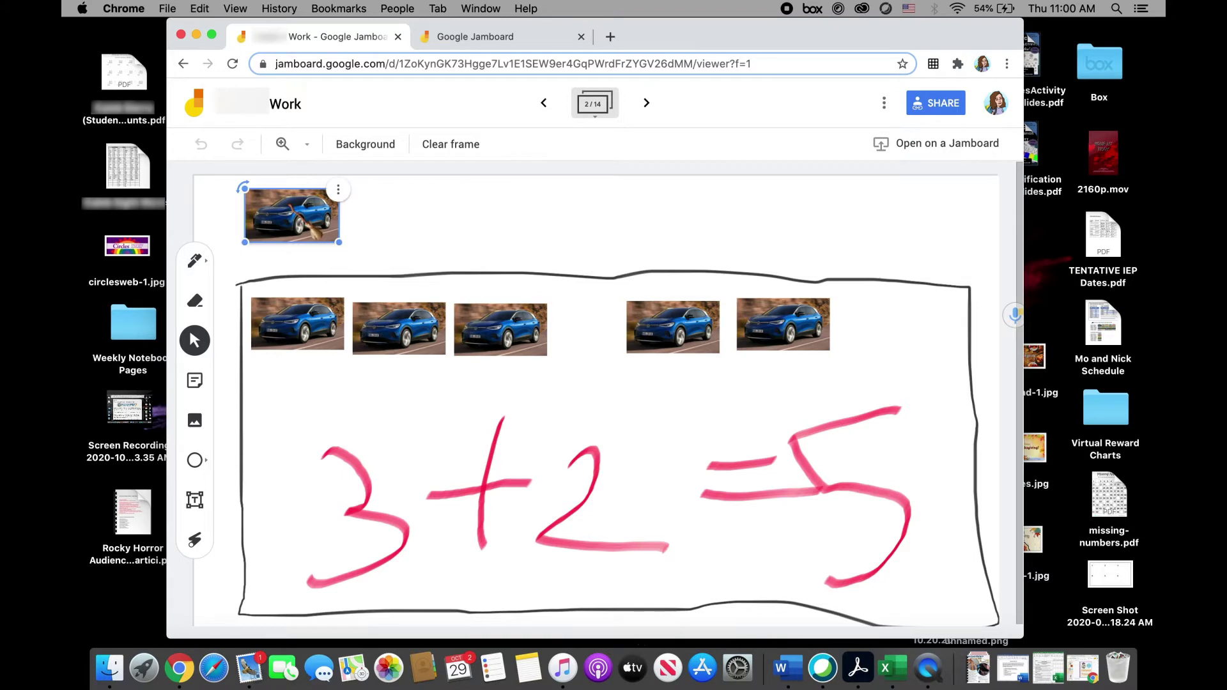
pyautogui.moveTo(290, 205); pyautogui.dragTo(415, 215)
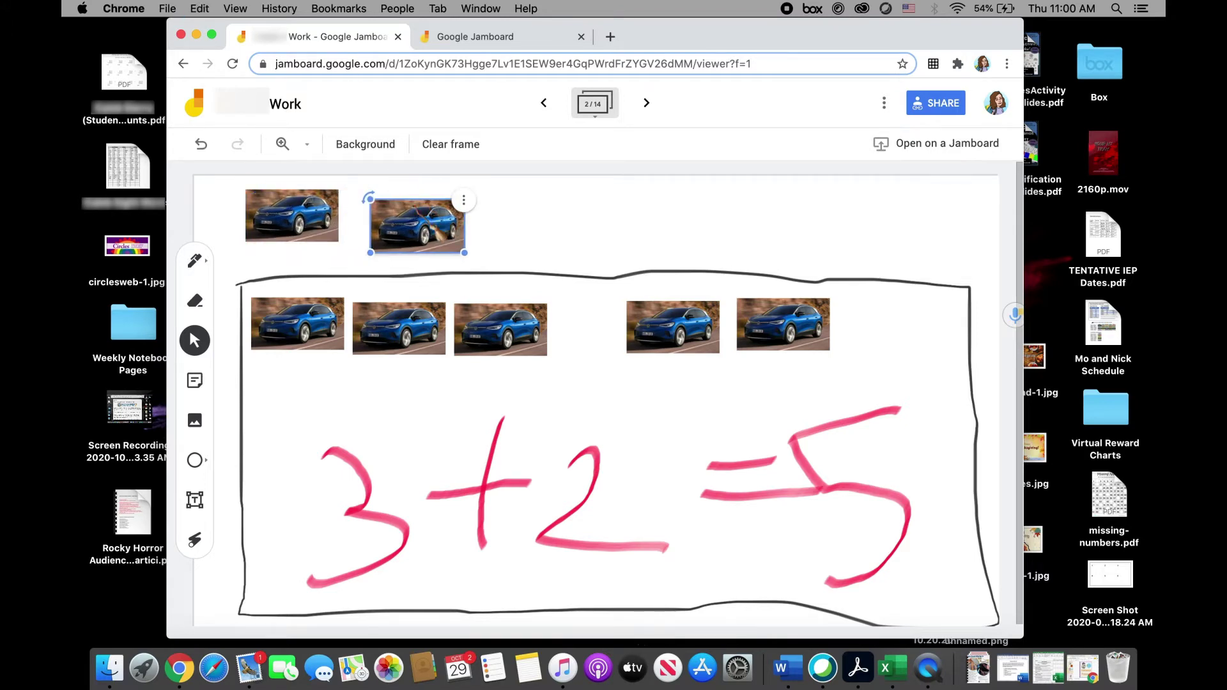
pyautogui.click(556, 225)
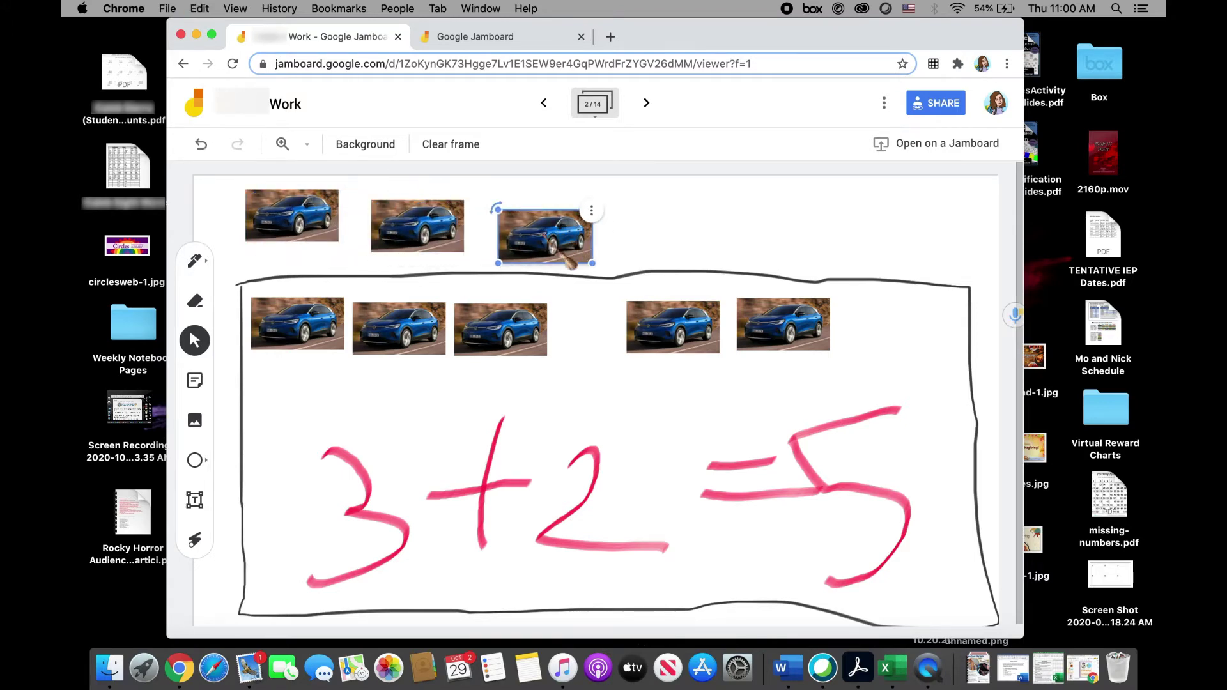
pyautogui.click(439, 235)
pyautogui.press('Delete')
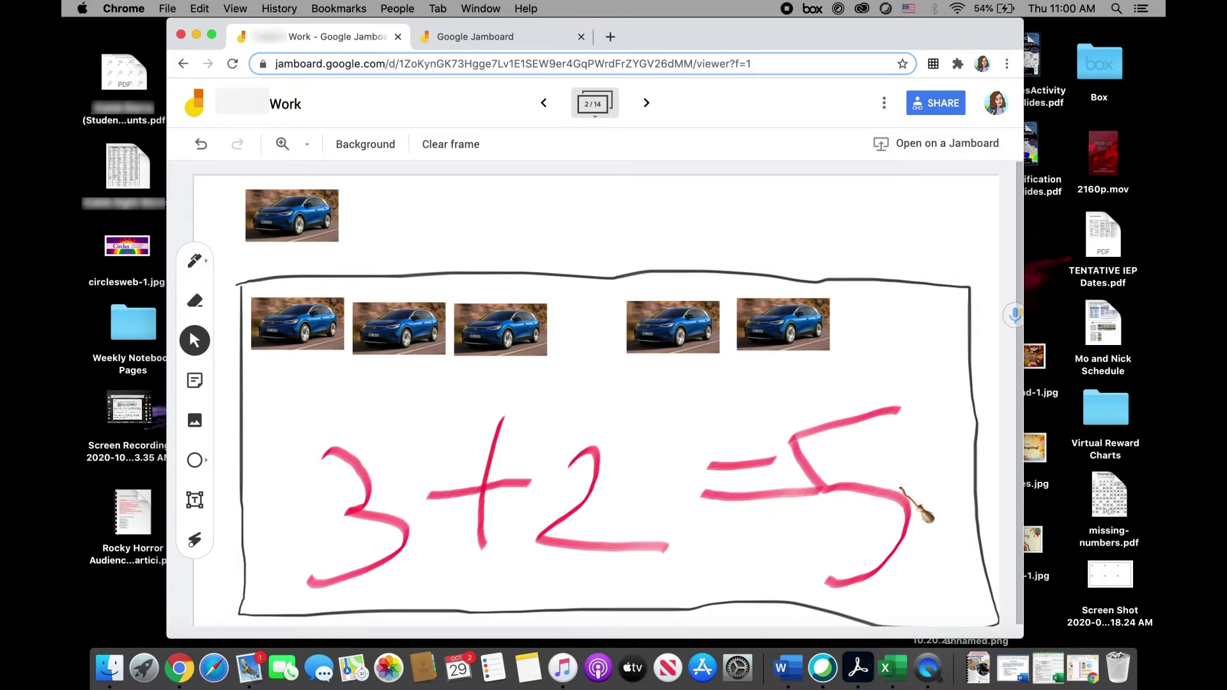
# Page through the addition and subtraction frames from the footballs on frame 3 to the two-digit problems on frame 9
pyautogui.click(646, 102)
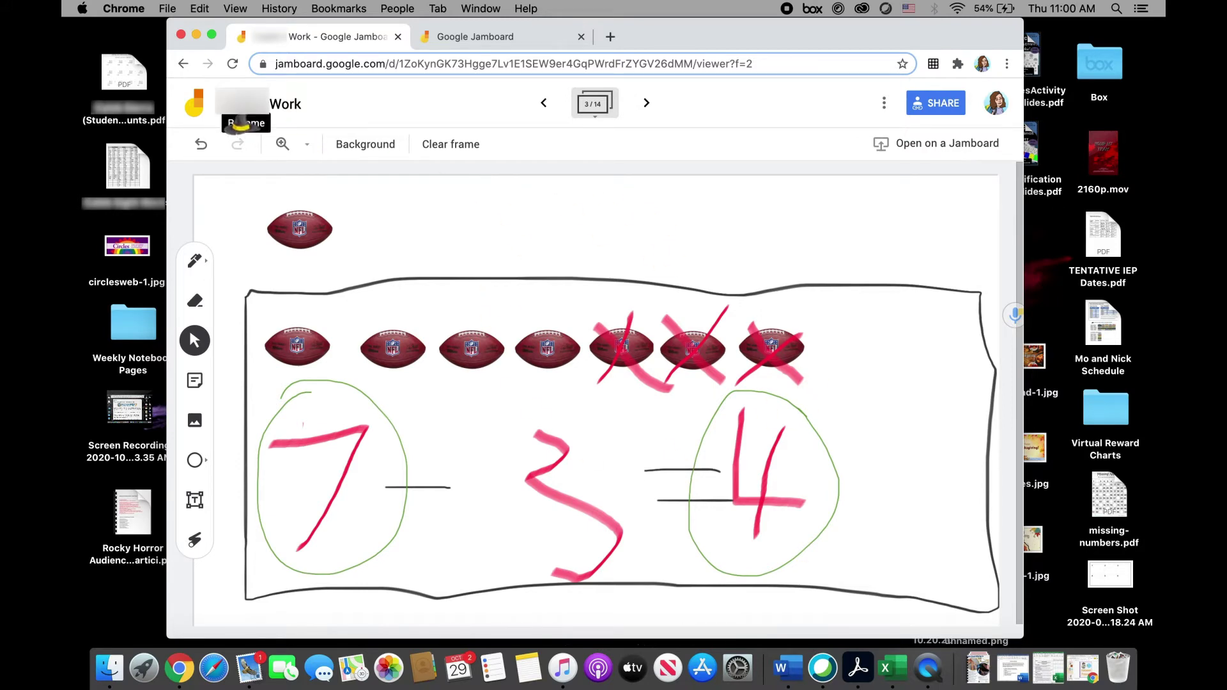
pyautogui.click(646, 102)
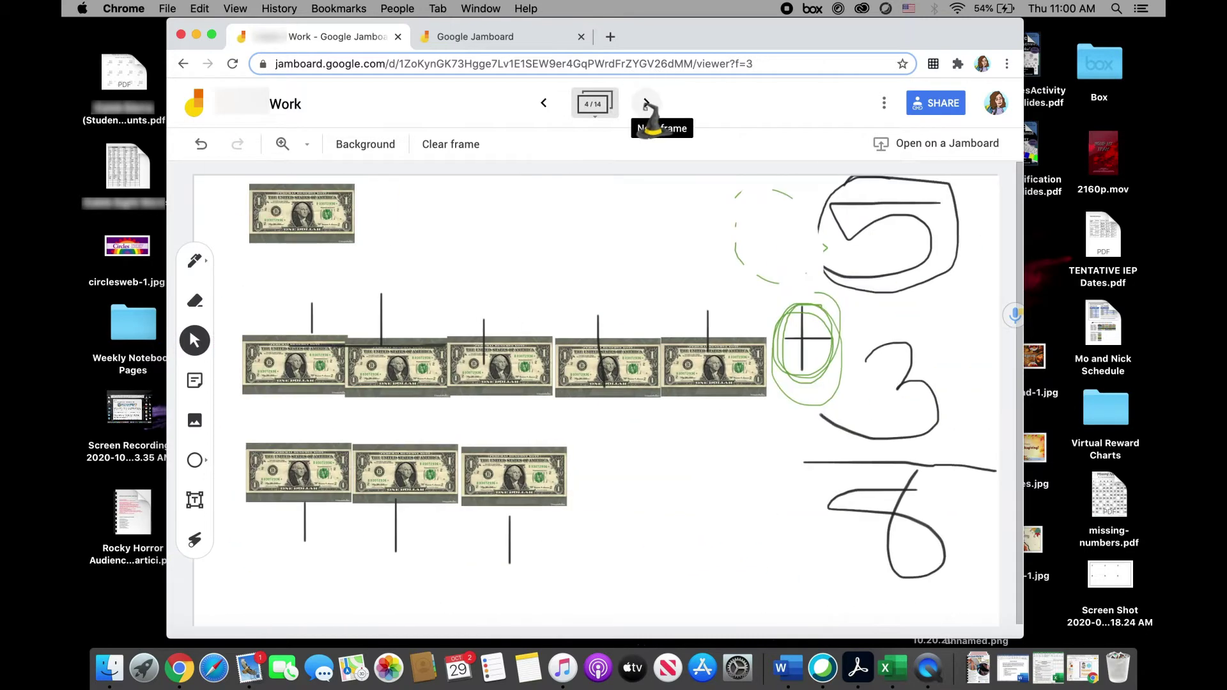
pyautogui.click(646, 104)
pyautogui.click(646, 103)
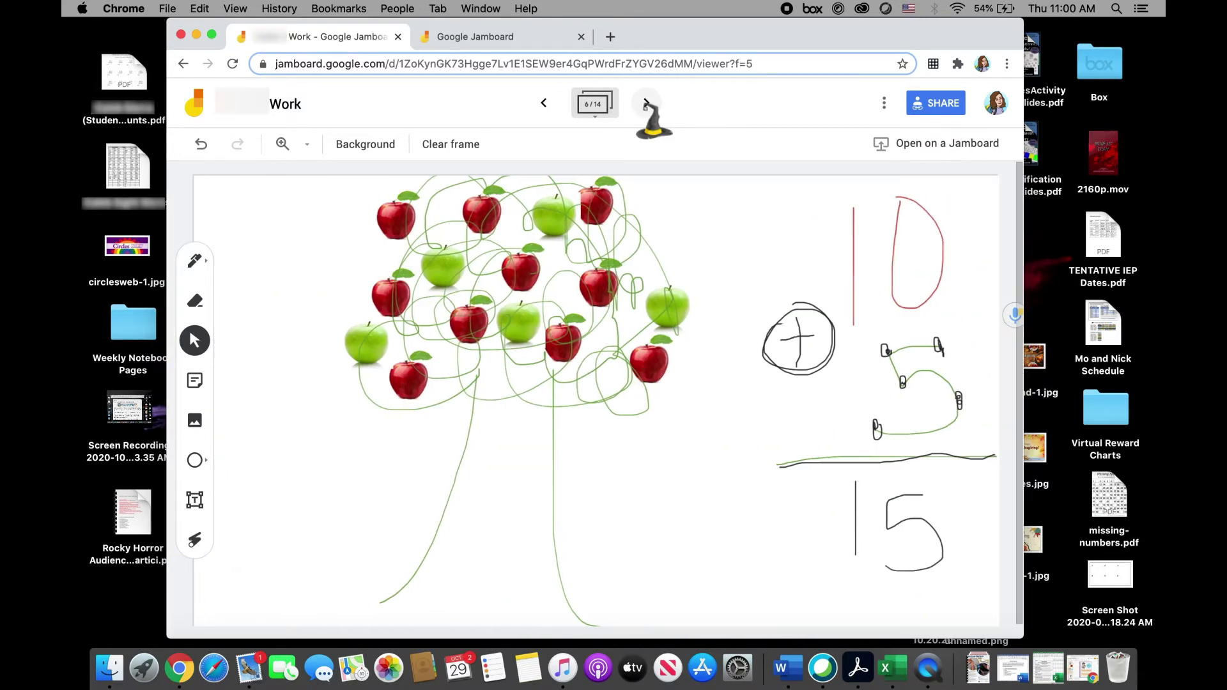
pyautogui.click(646, 104)
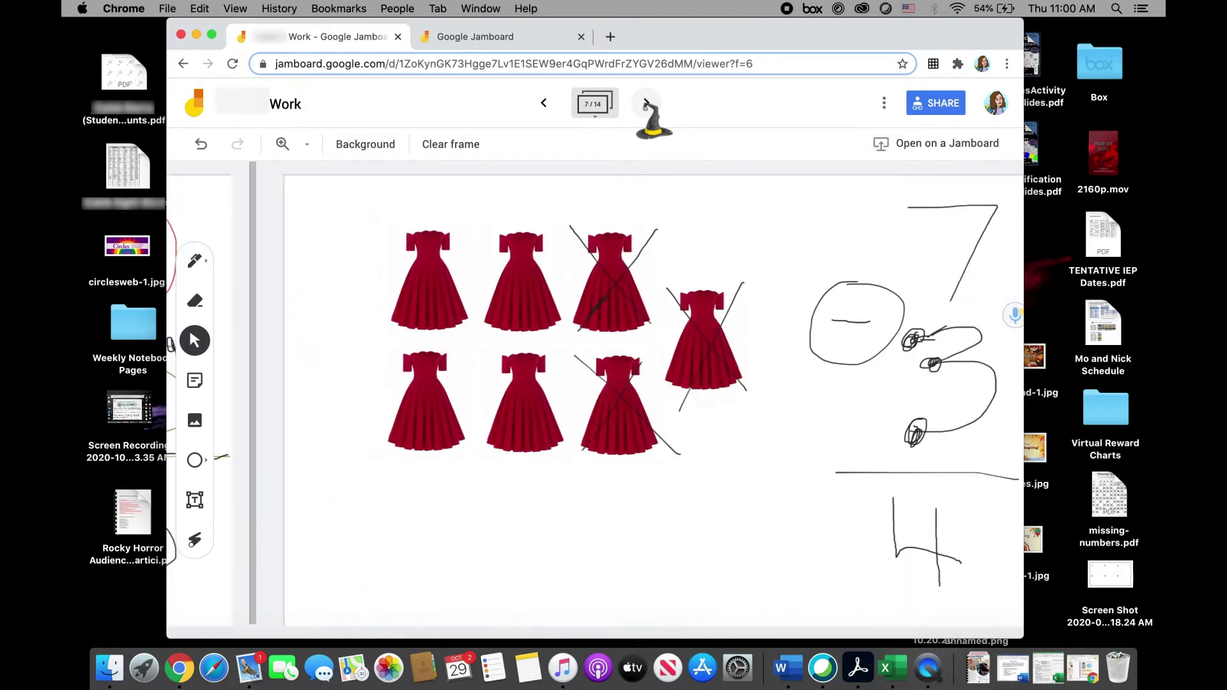
pyautogui.click(646, 103)
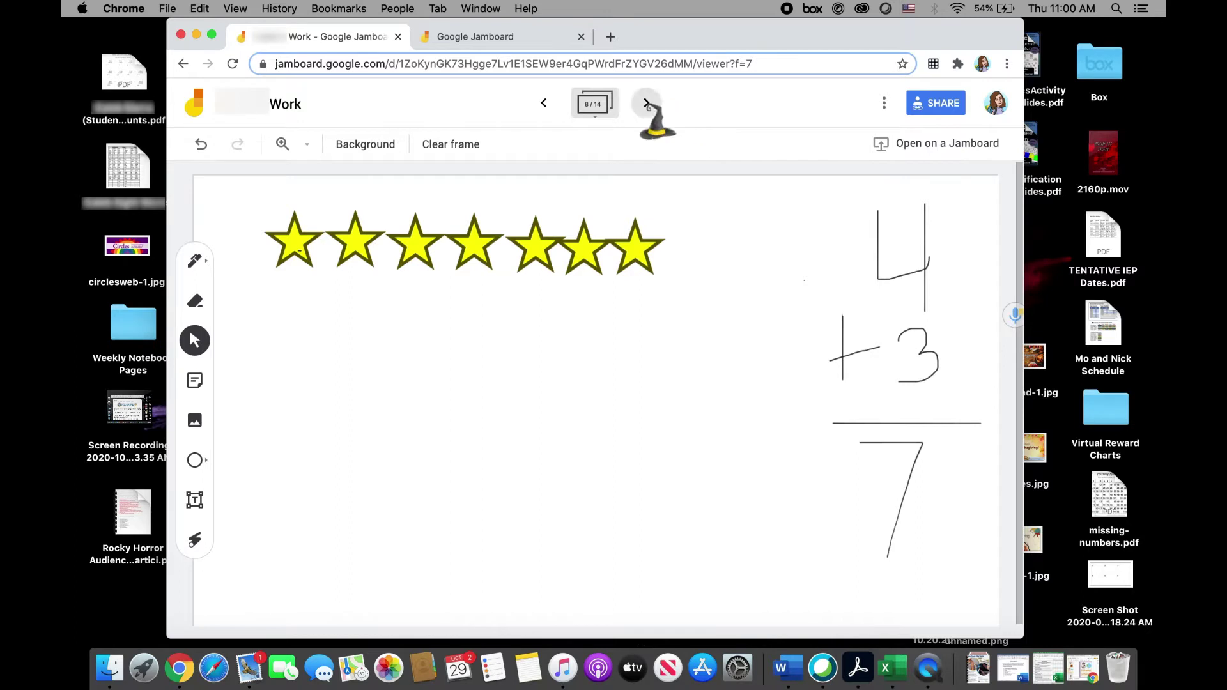
pyautogui.click(646, 103)
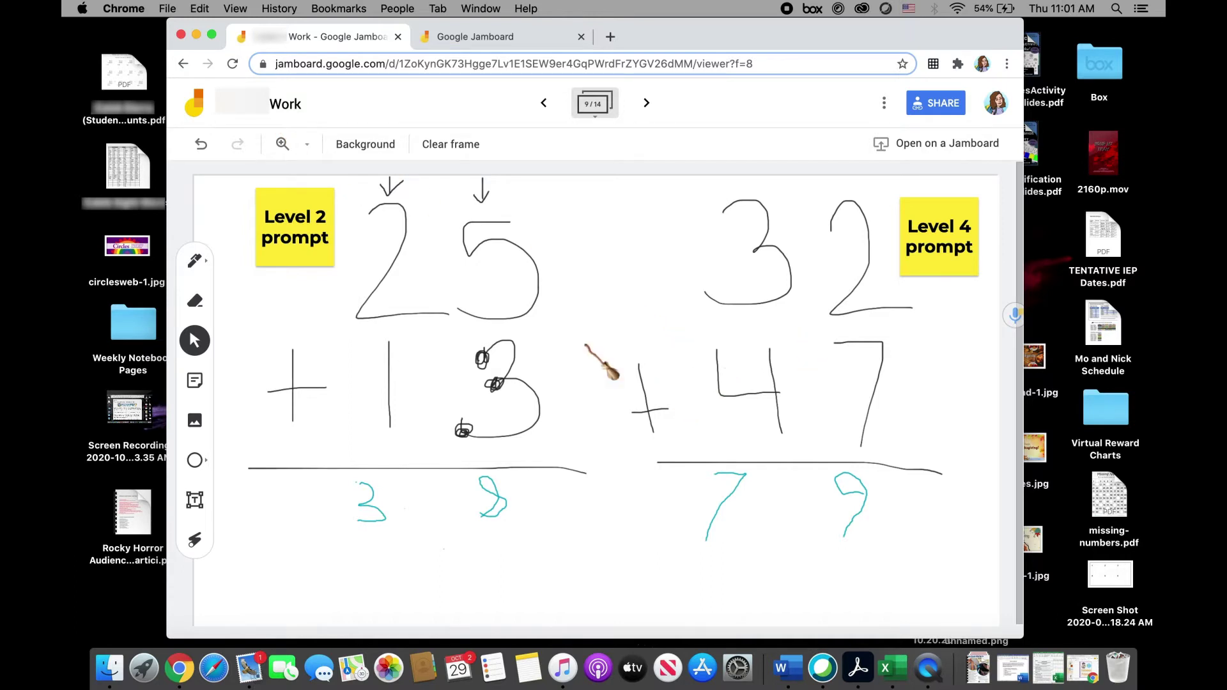
# Reposition the Level 2 prompt and Level 4 prompt sticky notes slightly beside their two-digit addition problems
pyautogui.moveTo(310, 230); pyautogui.dragTo(300, 246)
pyautogui.moveTo(930, 233); pyautogui.dragTo(938, 262)
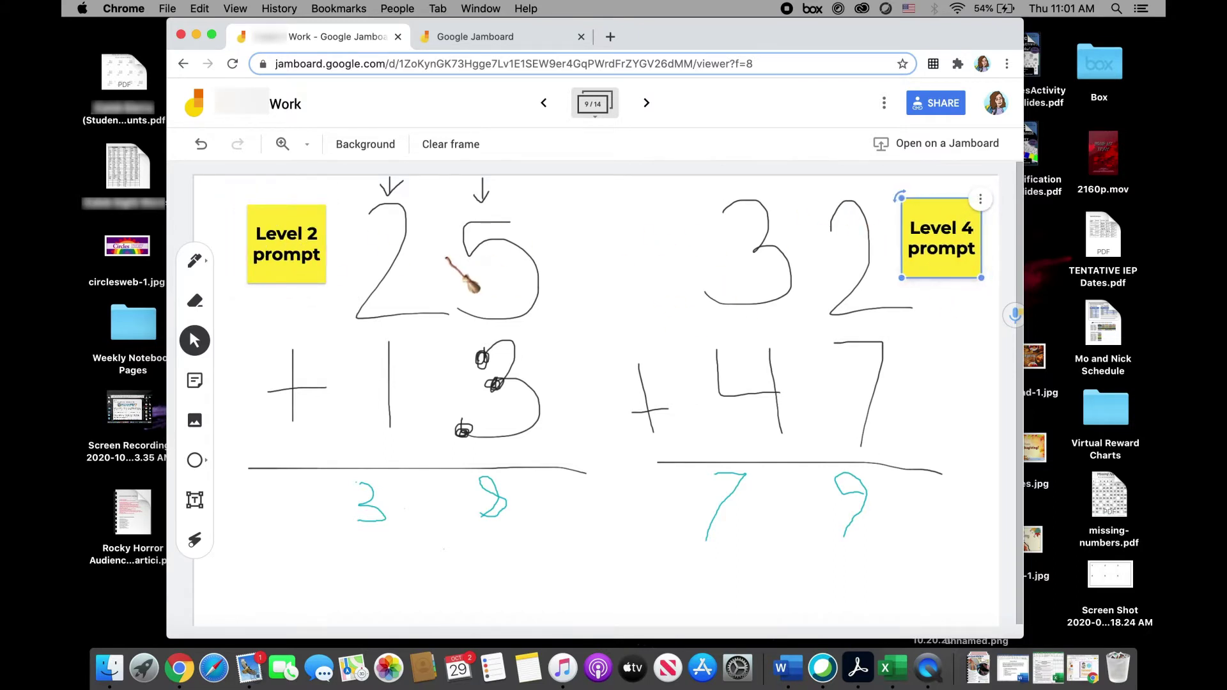
pyautogui.click(270, 227)
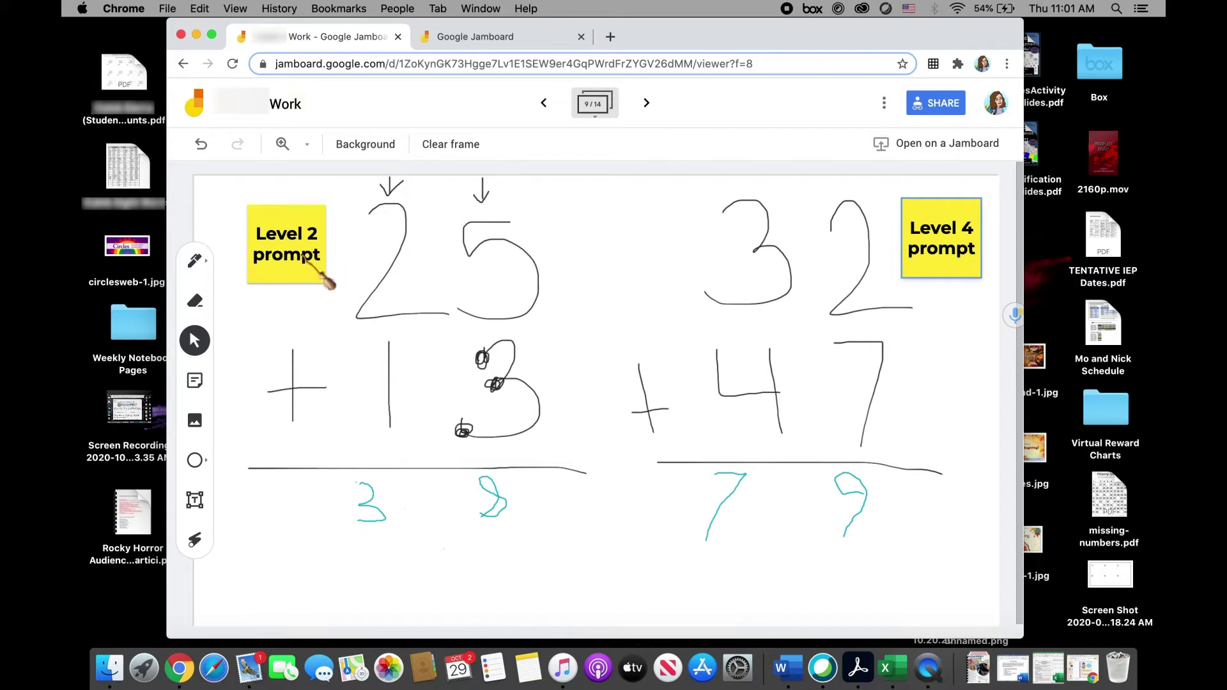
pyautogui.click(944, 271)
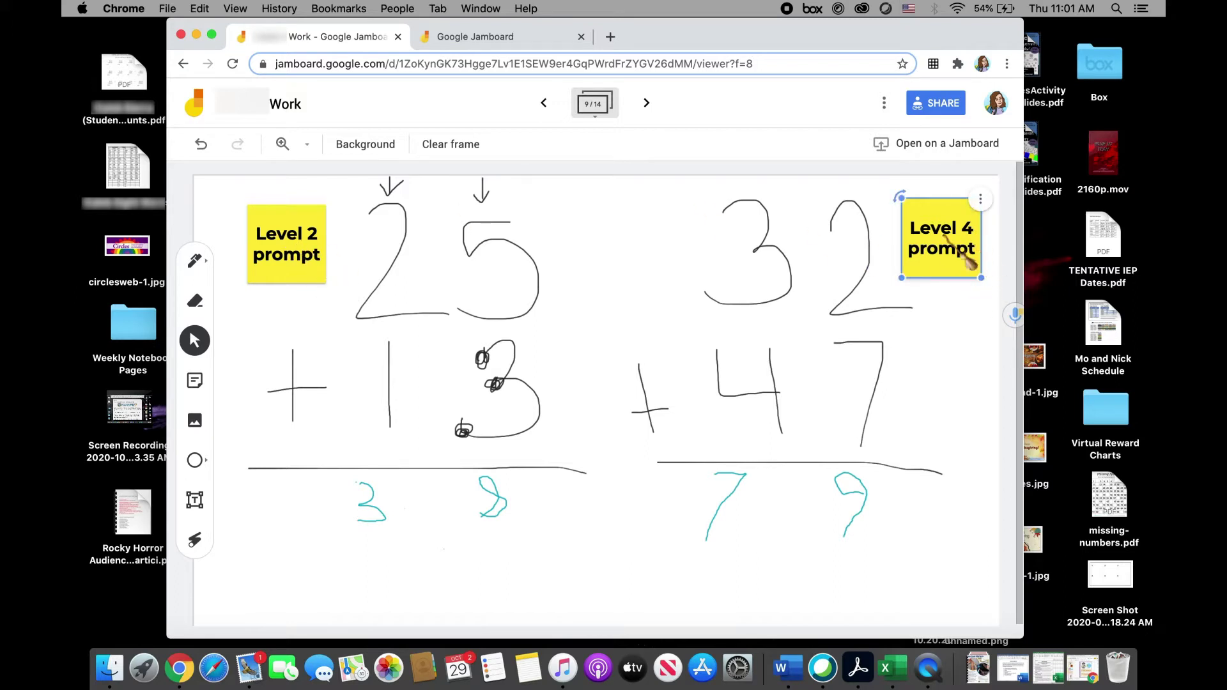
pyautogui.click(853, 379)
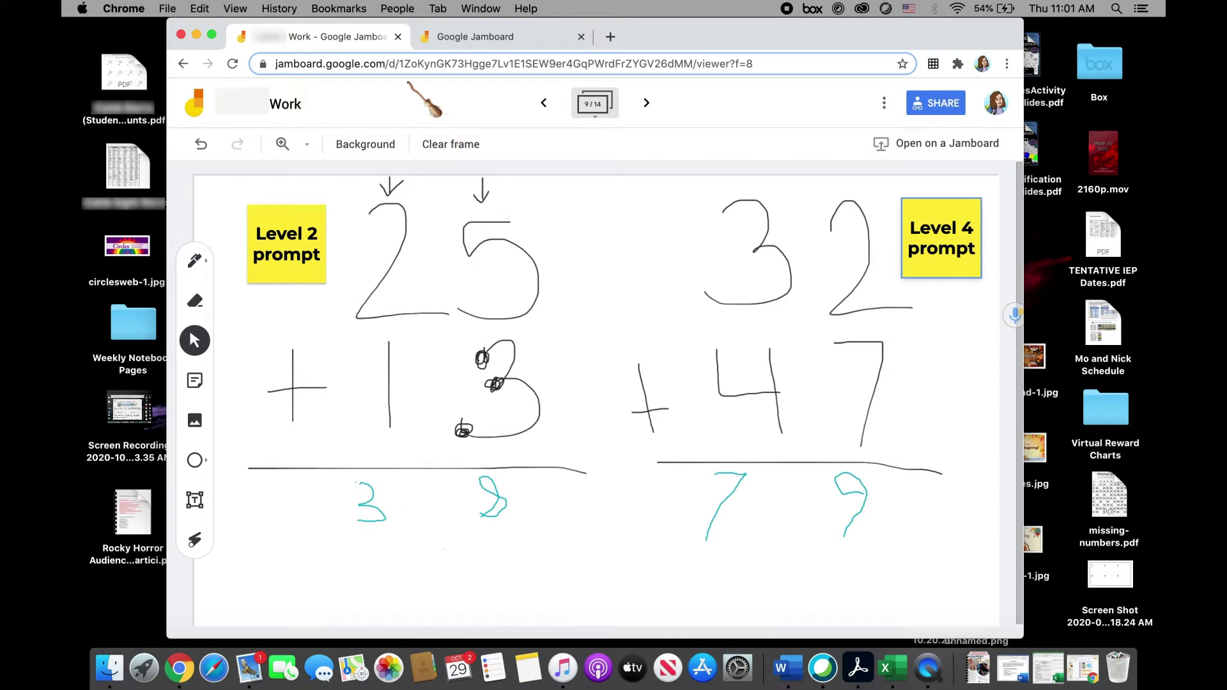
# Close the student's Work Jamboard and create a new blank Jam from the Jamboard home page
pyautogui.click(398, 37)
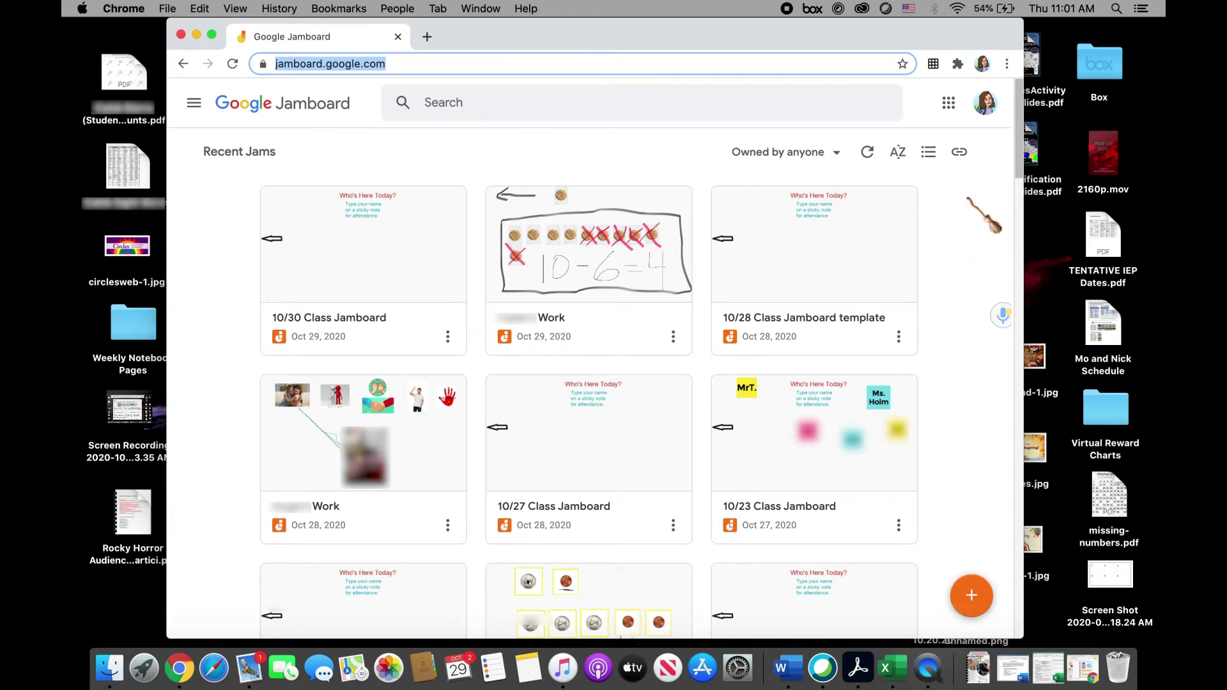
pyautogui.click(948, 103)
pyautogui.scroll(-8, 888, 386)
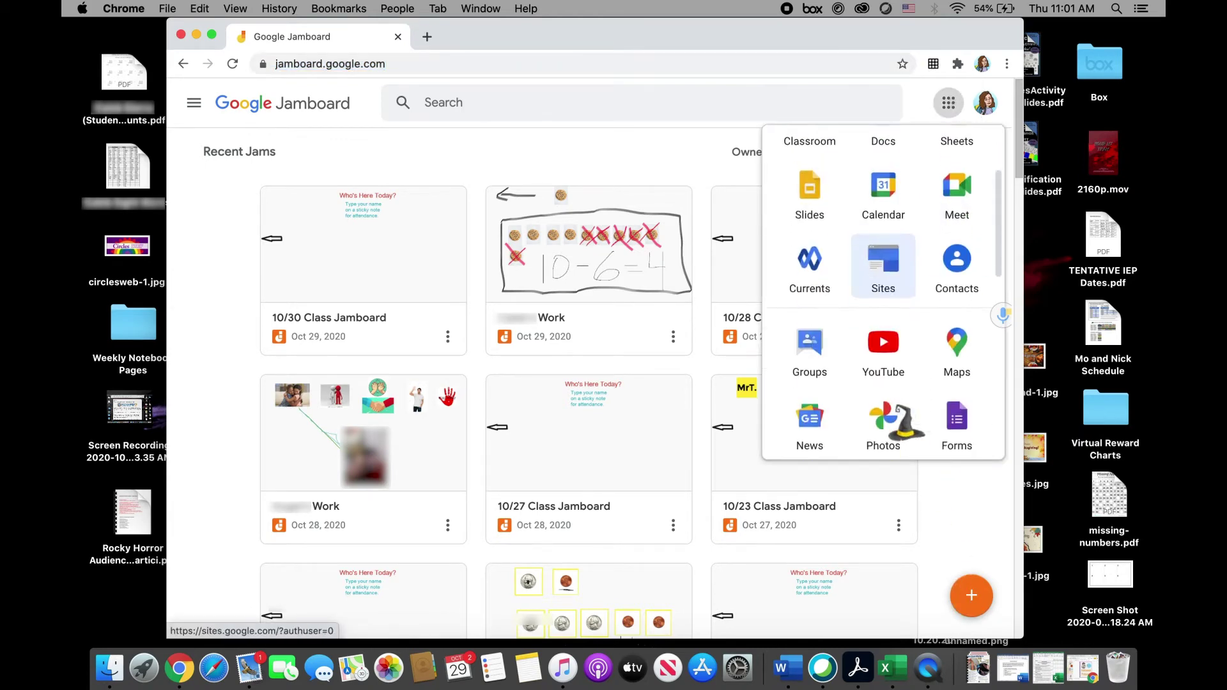
pyautogui.click(970, 540)
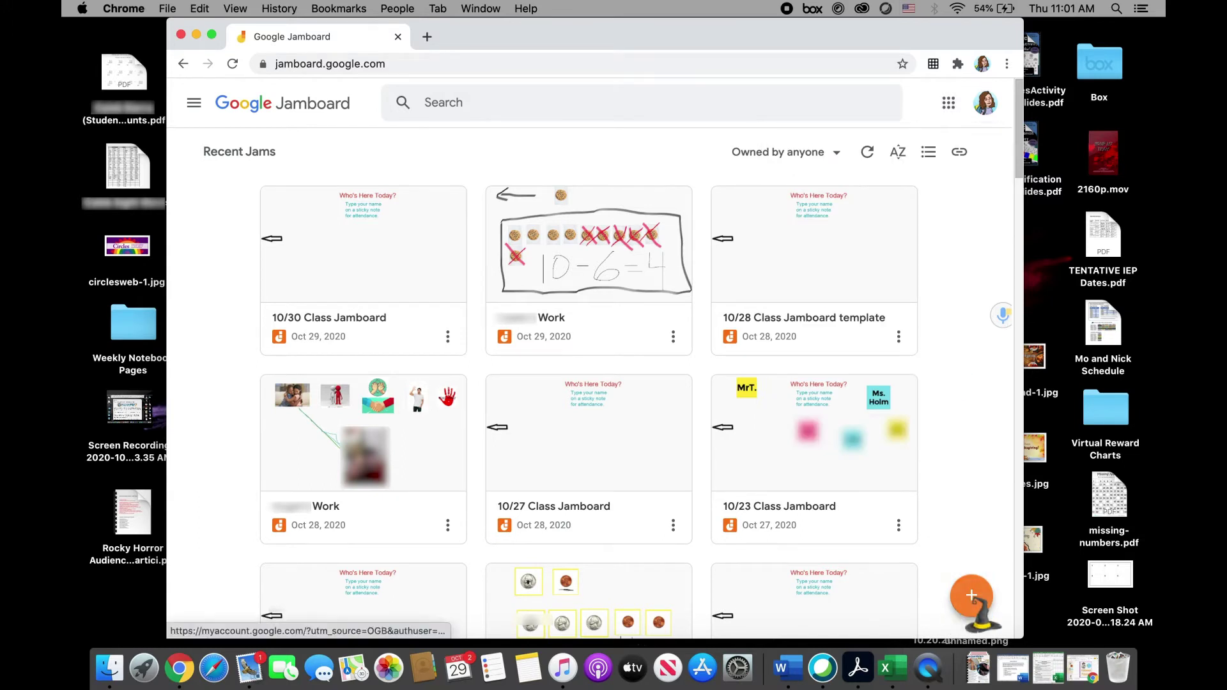
pyautogui.click(971, 595)
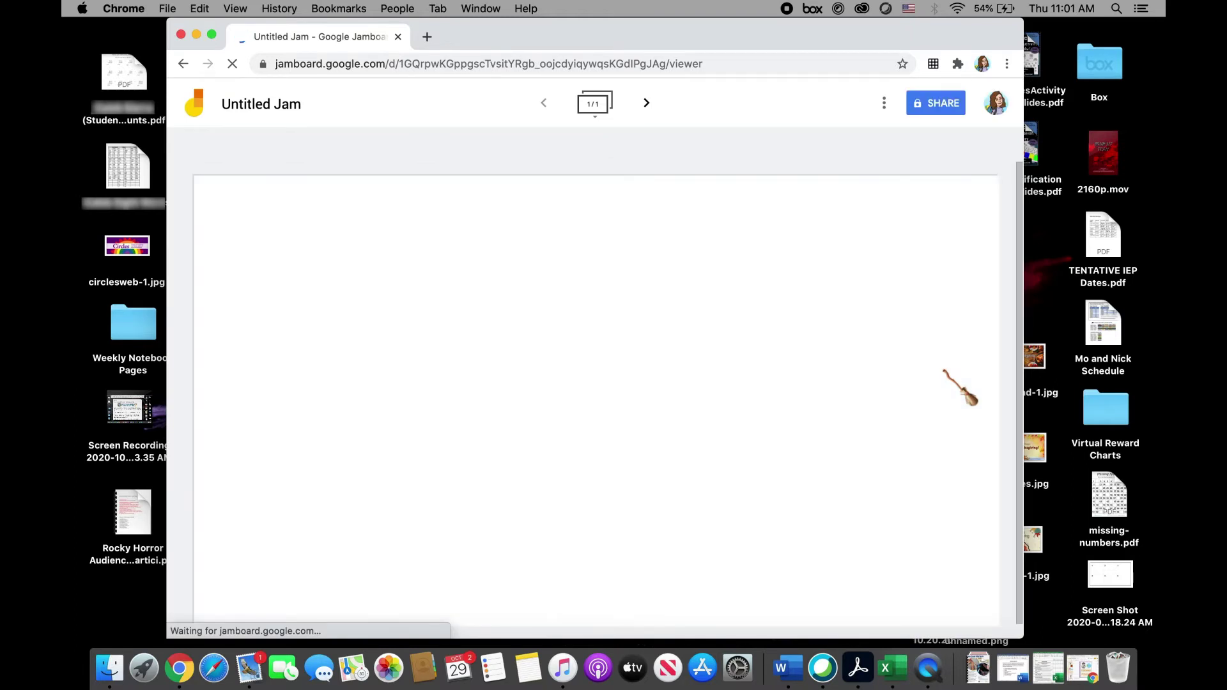
# Rename the new Jam as Sample
pyautogui.click(268, 104)
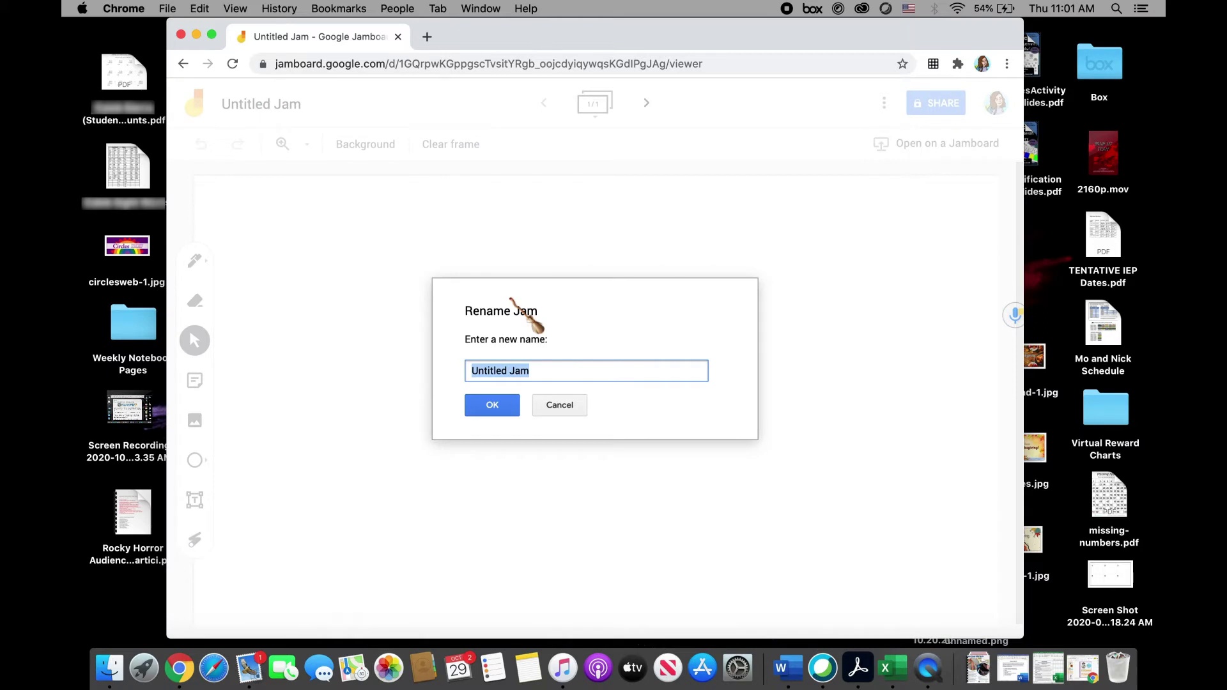
pyautogui.write('Test')
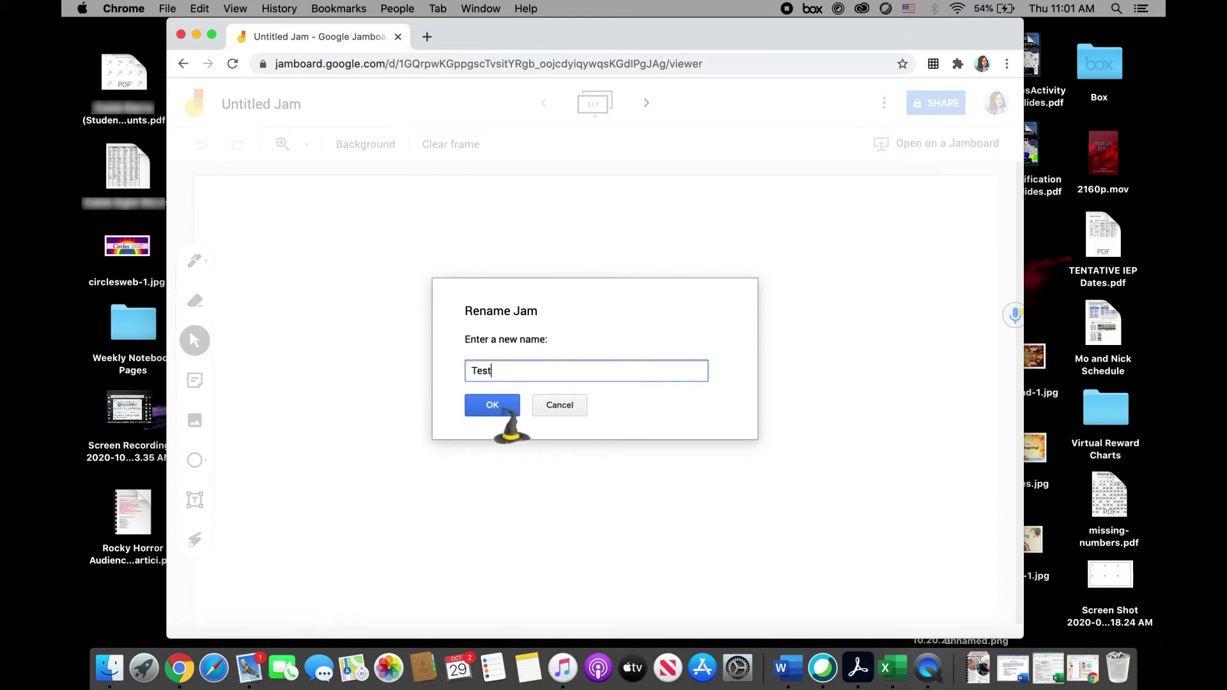
pyautogui.press('BackSpace')
pyautogui.press('BackSpace')
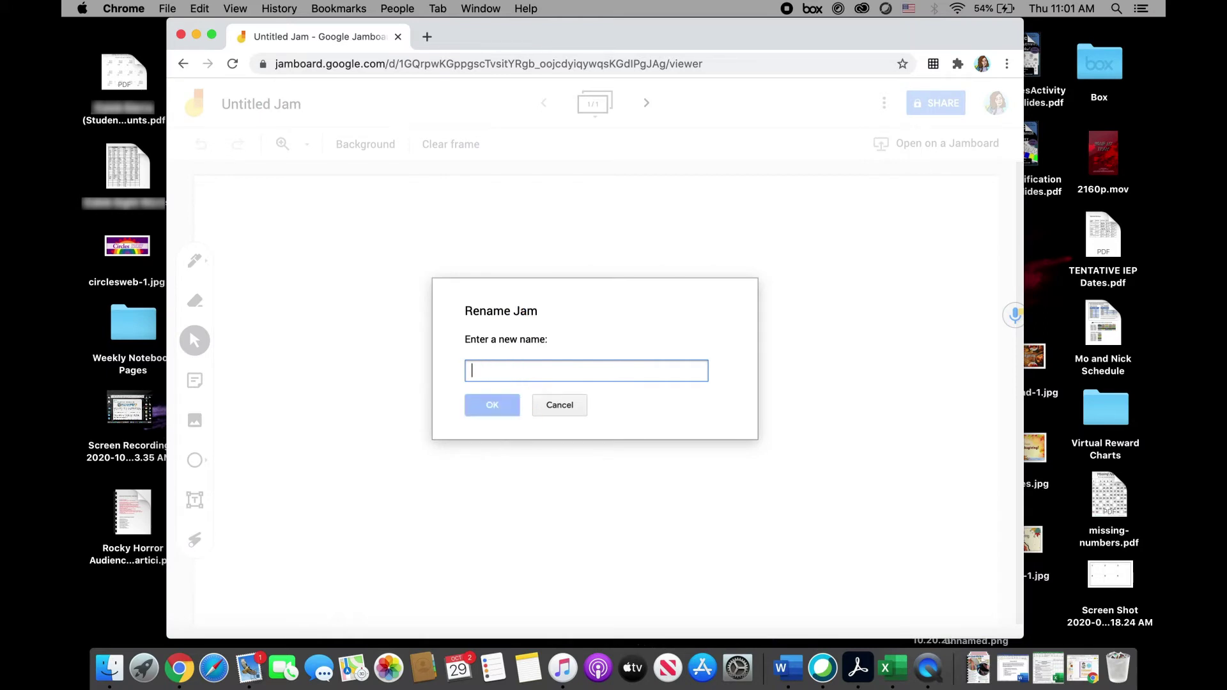
pyautogui.write('Sample')
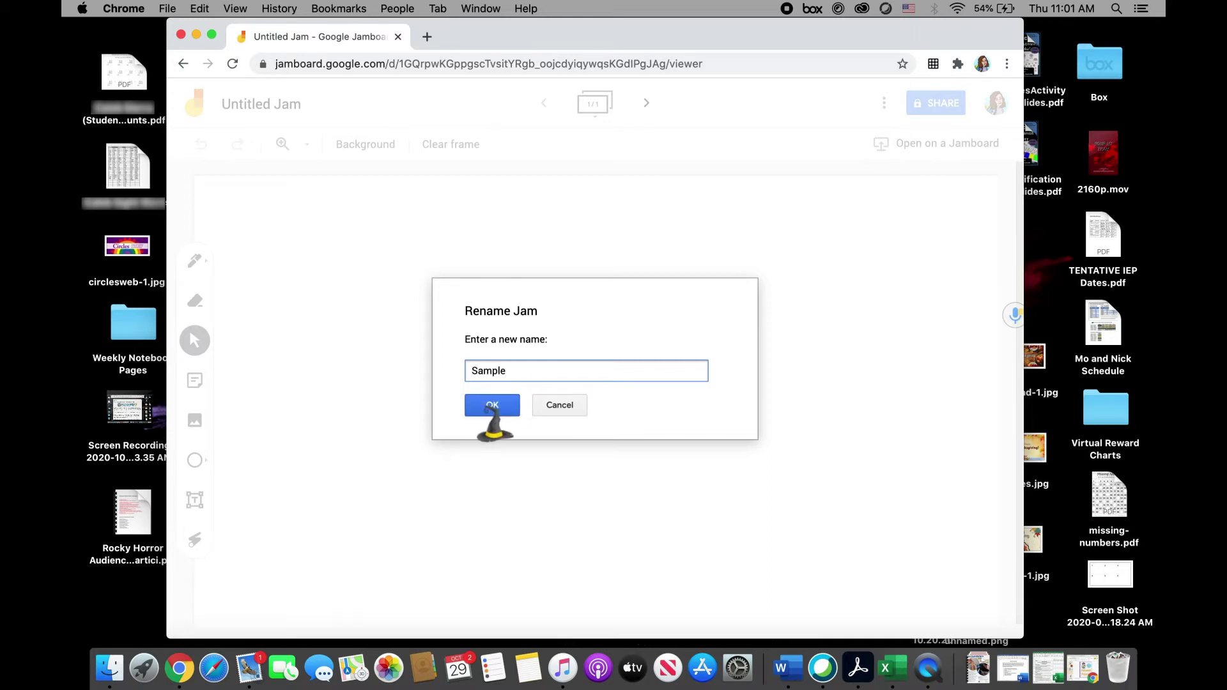
pyautogui.click(491, 404)
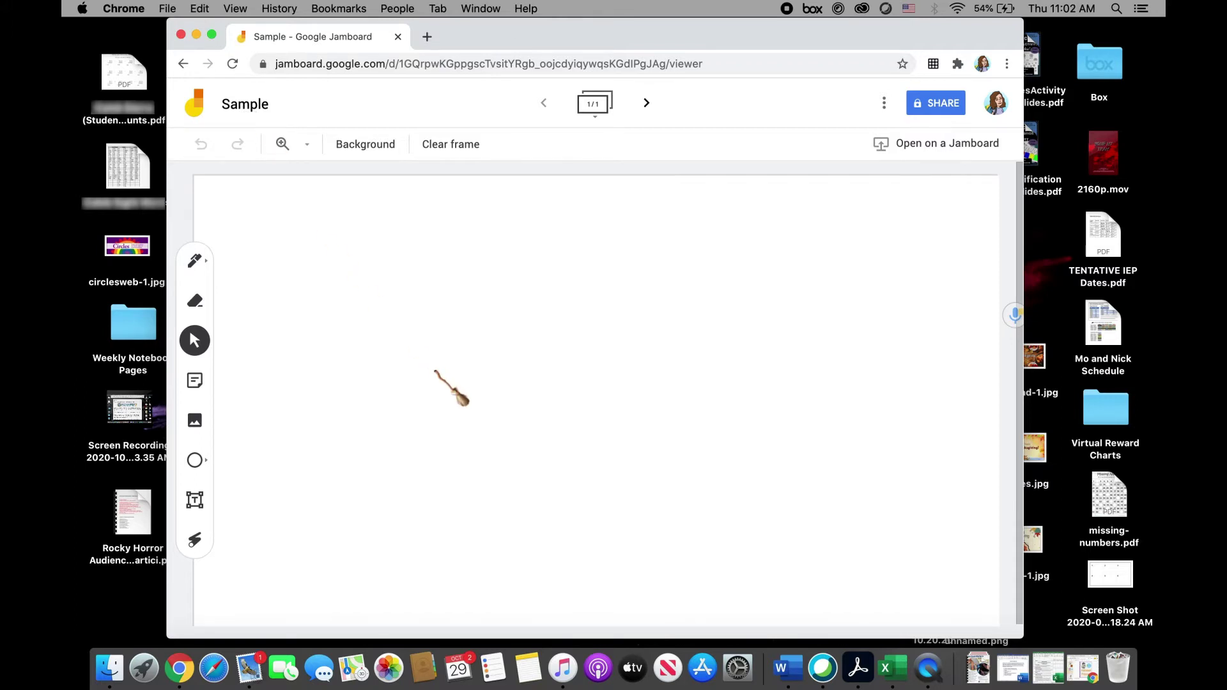
# Try the dark blue, graph and dotted backgrounds on the frame, and set it back to plain white
pyautogui.click(382, 154)
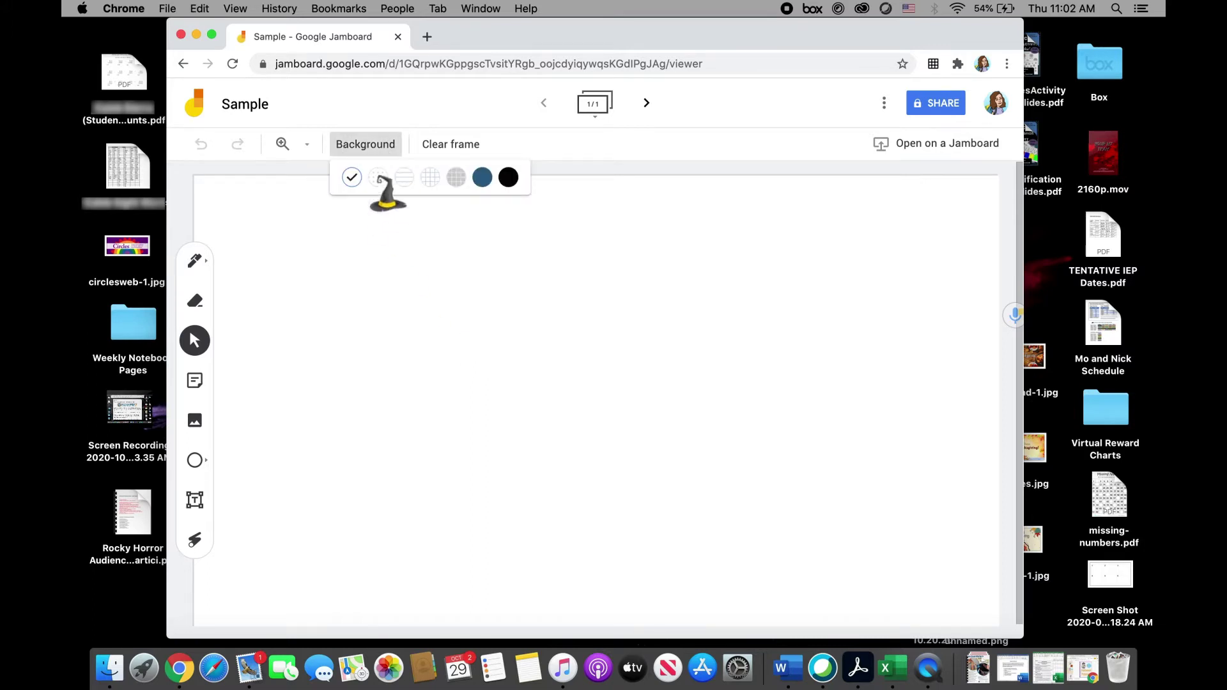
pyautogui.click(483, 177)
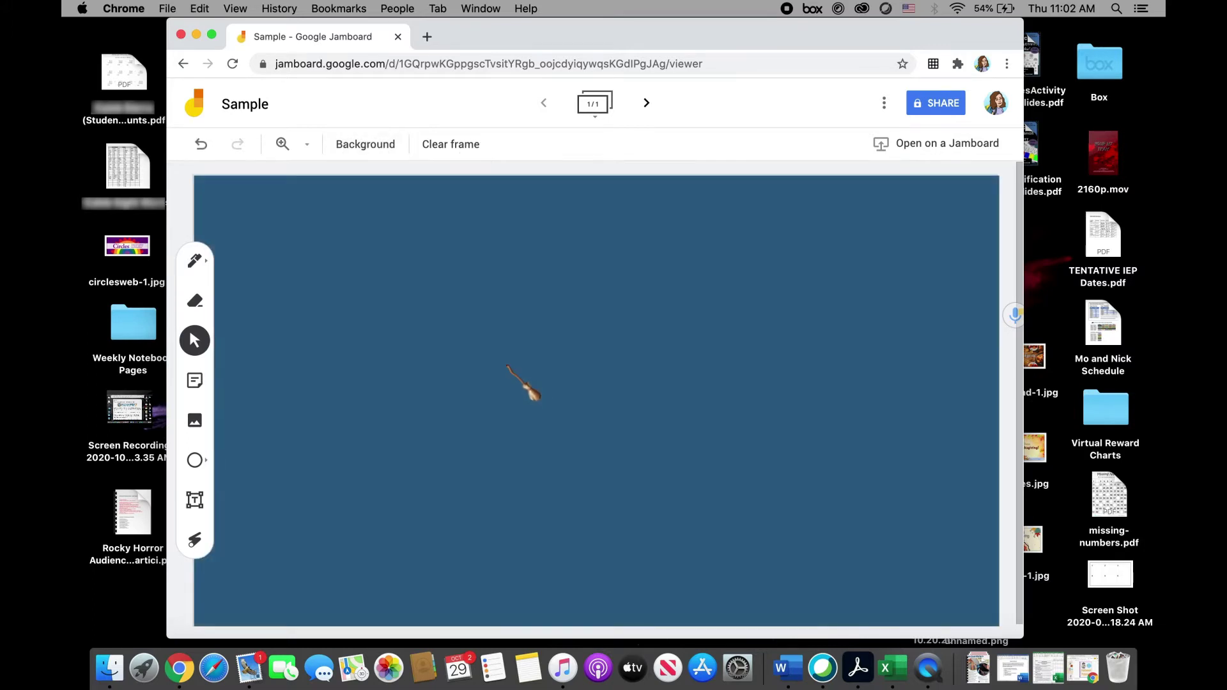
pyautogui.click(366, 148)
pyautogui.click(430, 179)
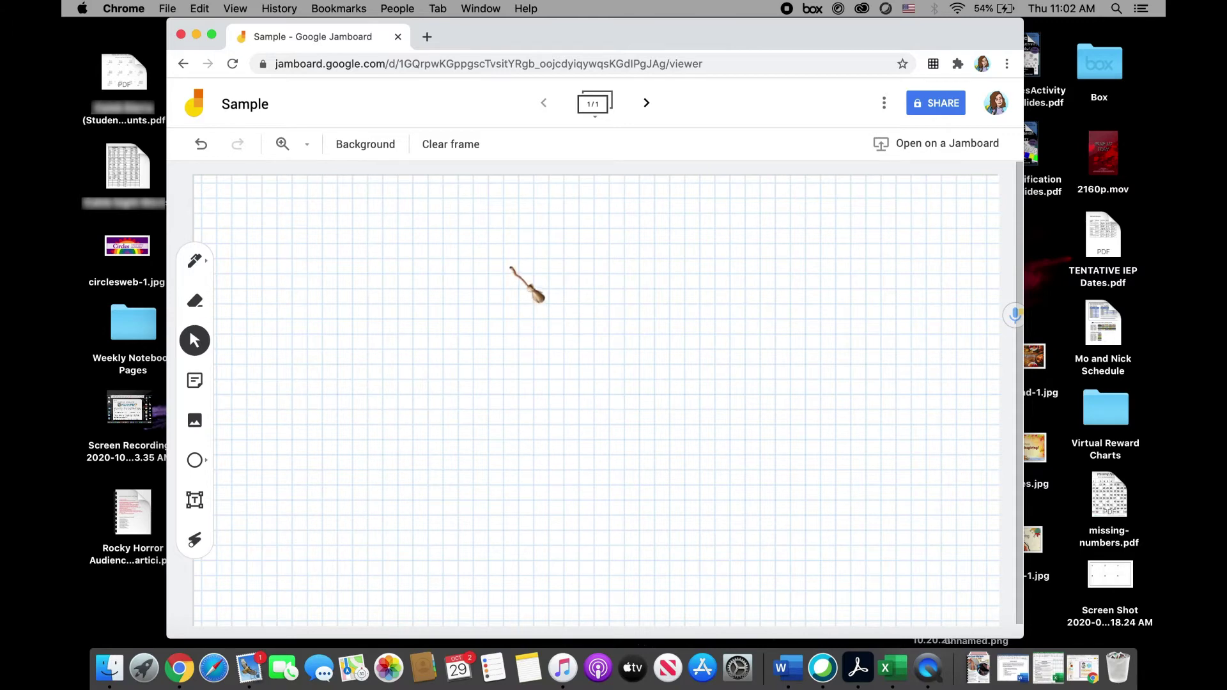
pyautogui.click(384, 148)
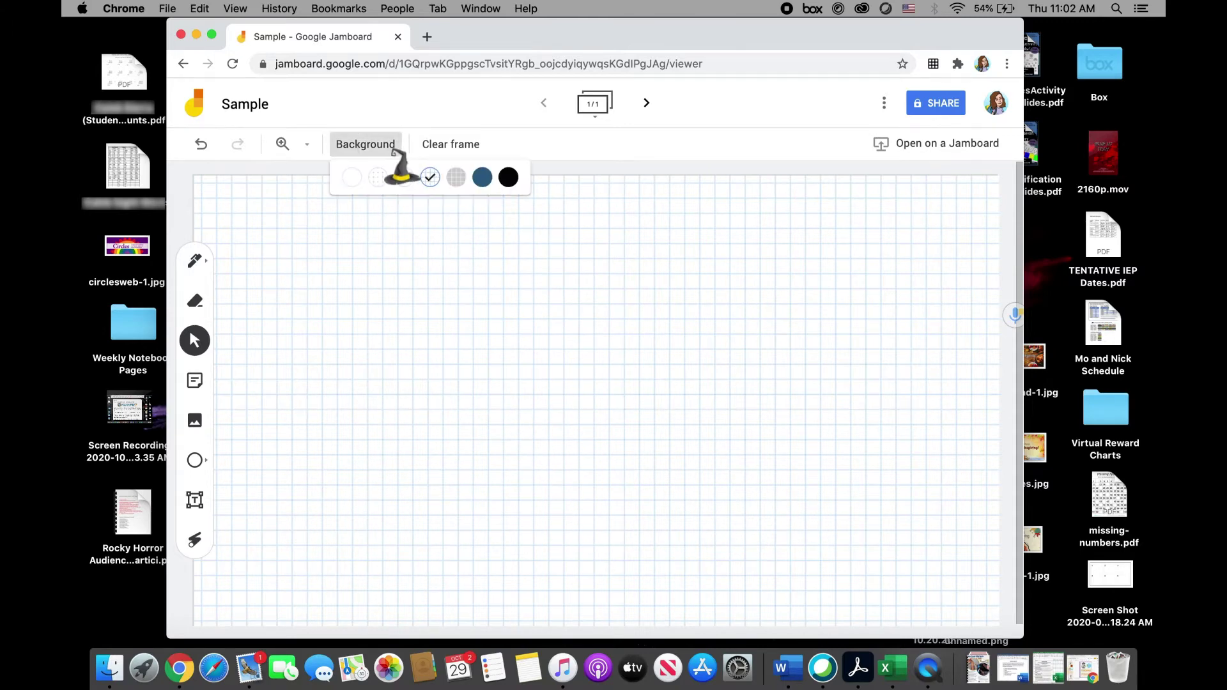
pyautogui.click(382, 185)
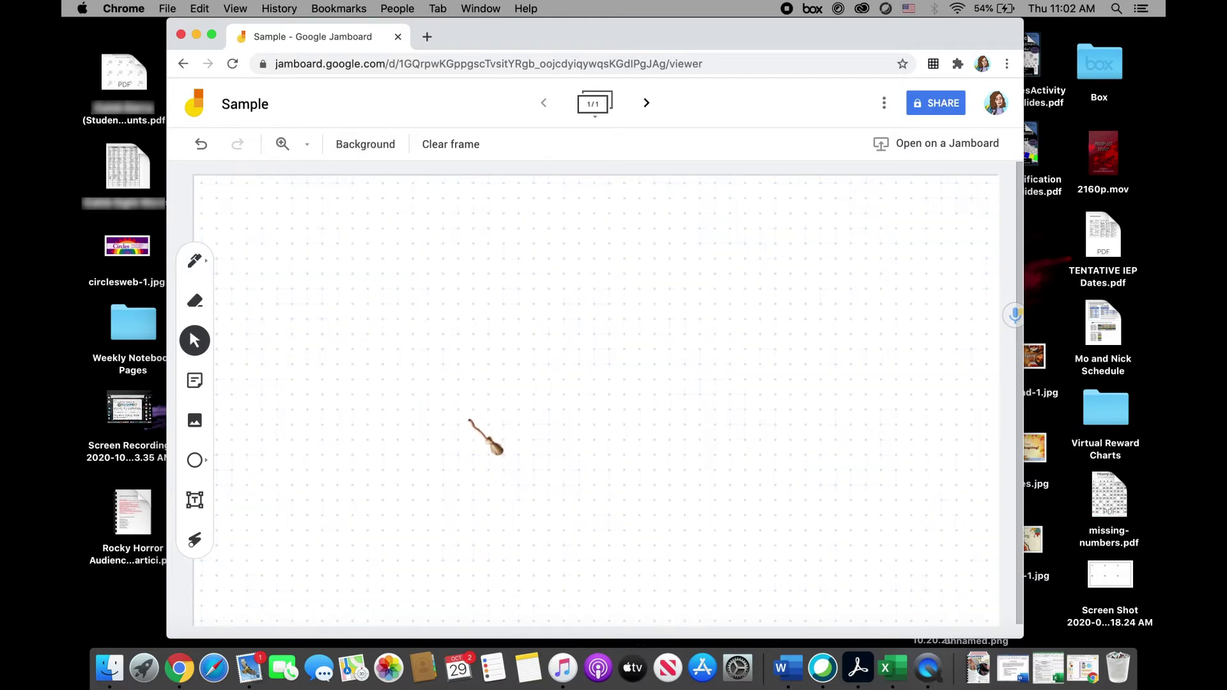
pyautogui.click(377, 149)
pyautogui.click(356, 185)
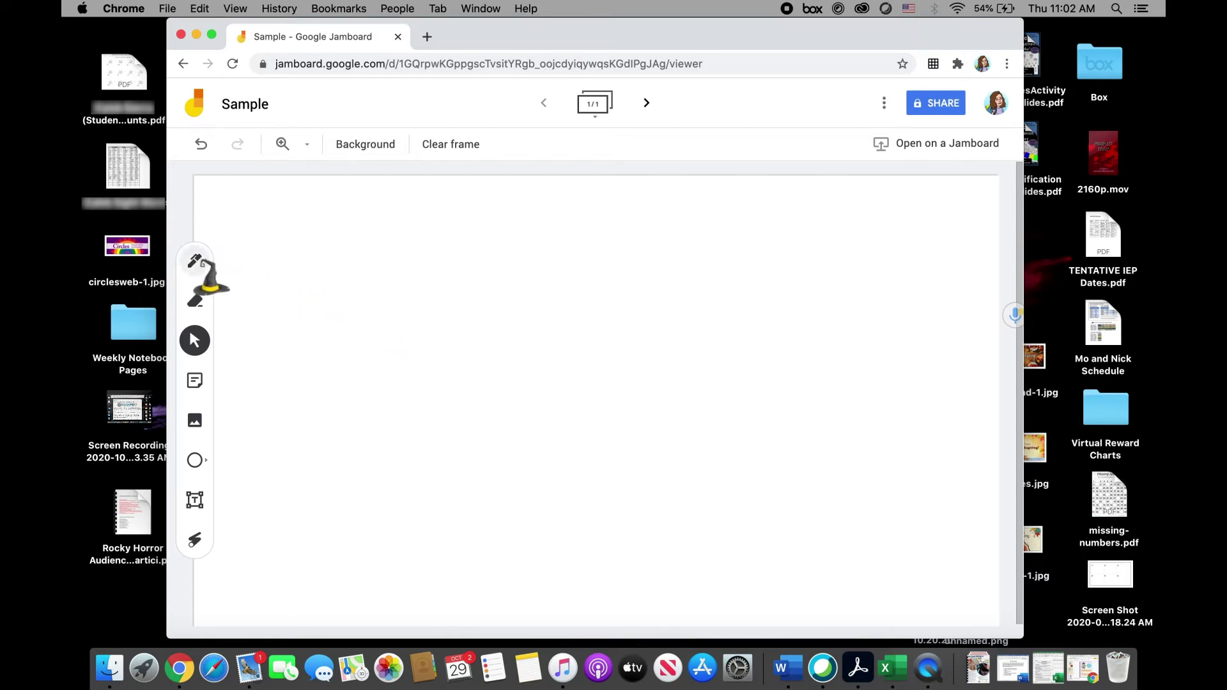
# Draw a freehand squiggle in the middle of the frame with the red Marker
pyautogui.click(195, 260)
pyautogui.click(195, 260)
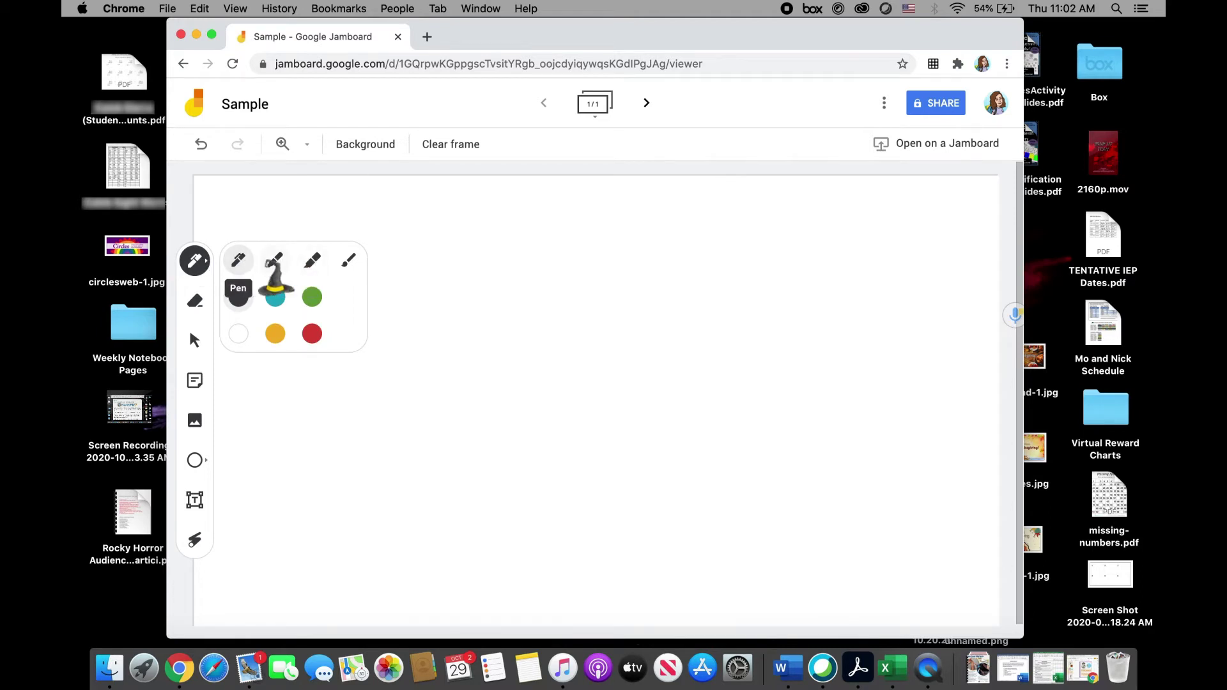
pyautogui.click(276, 259)
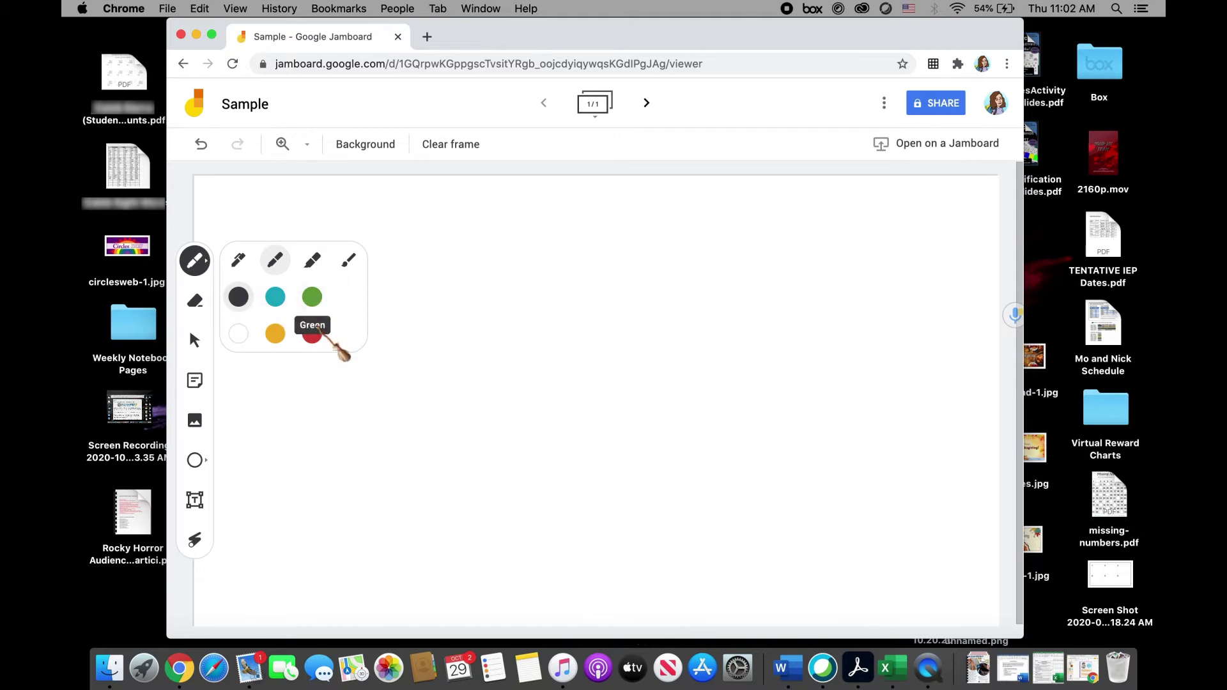
pyautogui.click(315, 325)
pyautogui.click(206, 261)
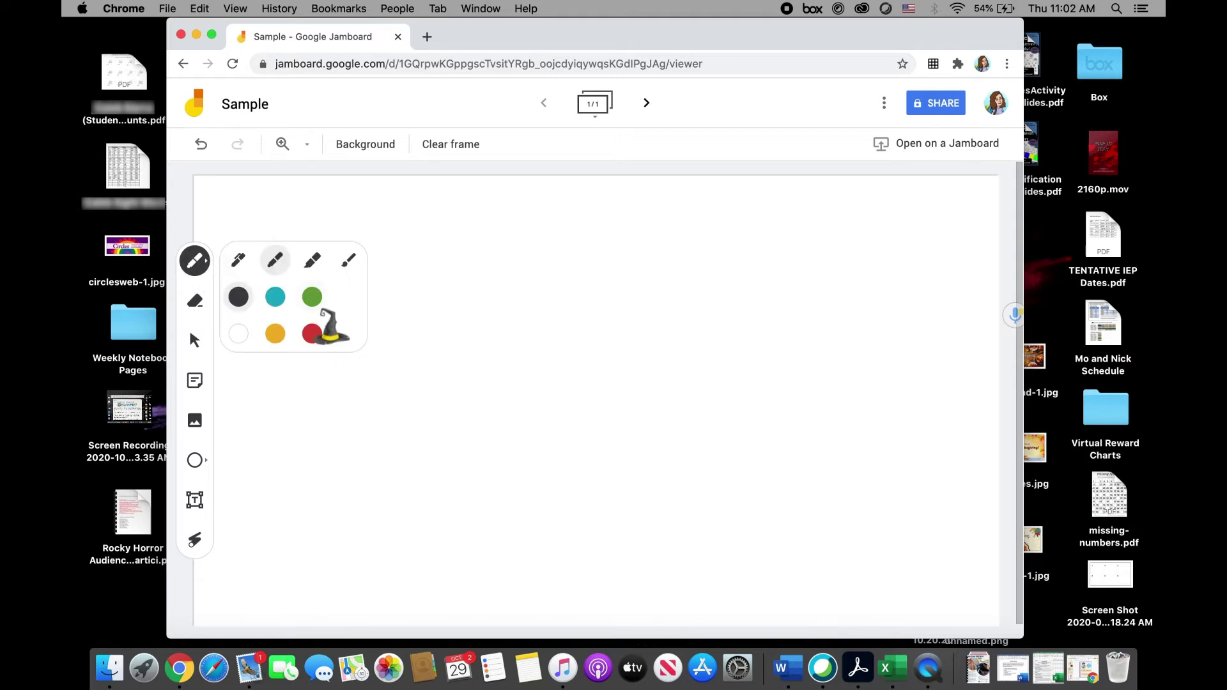
pyautogui.click(312, 333)
pyautogui.moveTo(469, 267)
pyautogui.mouseDown()
pyautogui.moveTo(528, 263)
pyautogui.moveTo(632, 352)
pyautogui.moveTo(647, 283)
pyautogui.moveTo(603, 426)
pyautogui.moveTo(500, 380)
pyautogui.mouseUp()
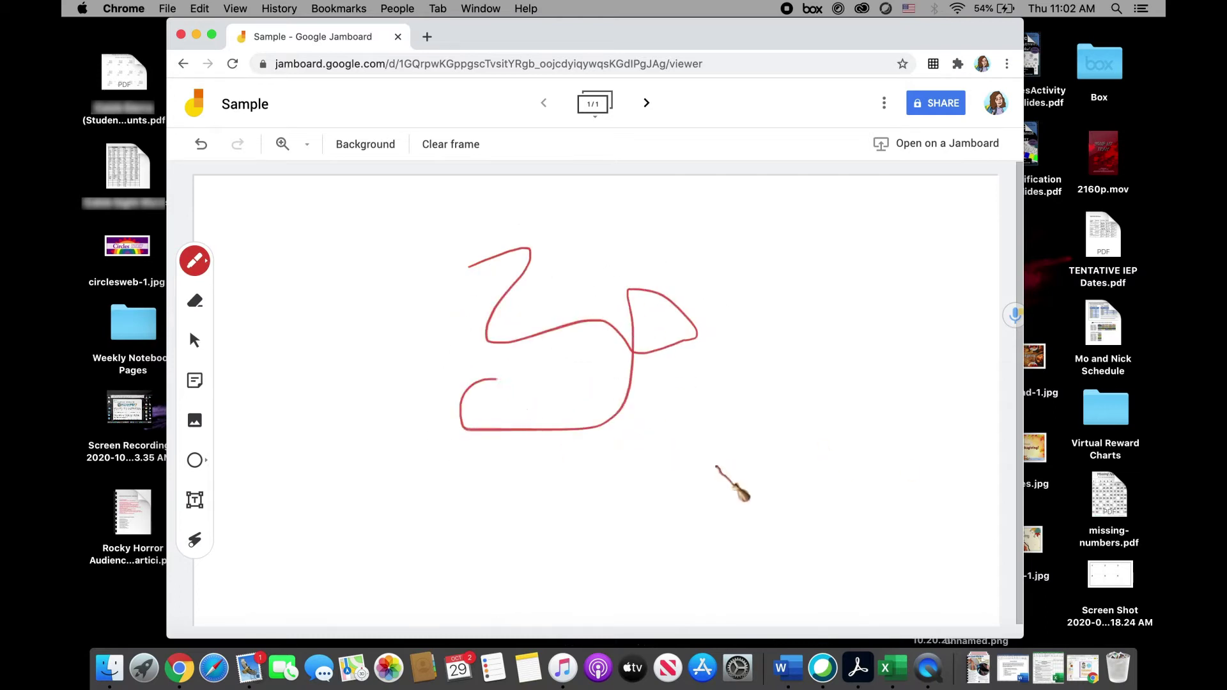
# Handwrite $1 in red marker to the right of the squiggle
pyautogui.moveTo(830, 254); pyautogui.dragTo(796, 299)
pyautogui.moveTo(799, 257); pyautogui.dragTo(806, 316)
pyautogui.moveTo(810, 254); pyautogui.dragTo(816, 315)
pyautogui.moveTo(857, 250); pyautogui.dragTo(876, 341)
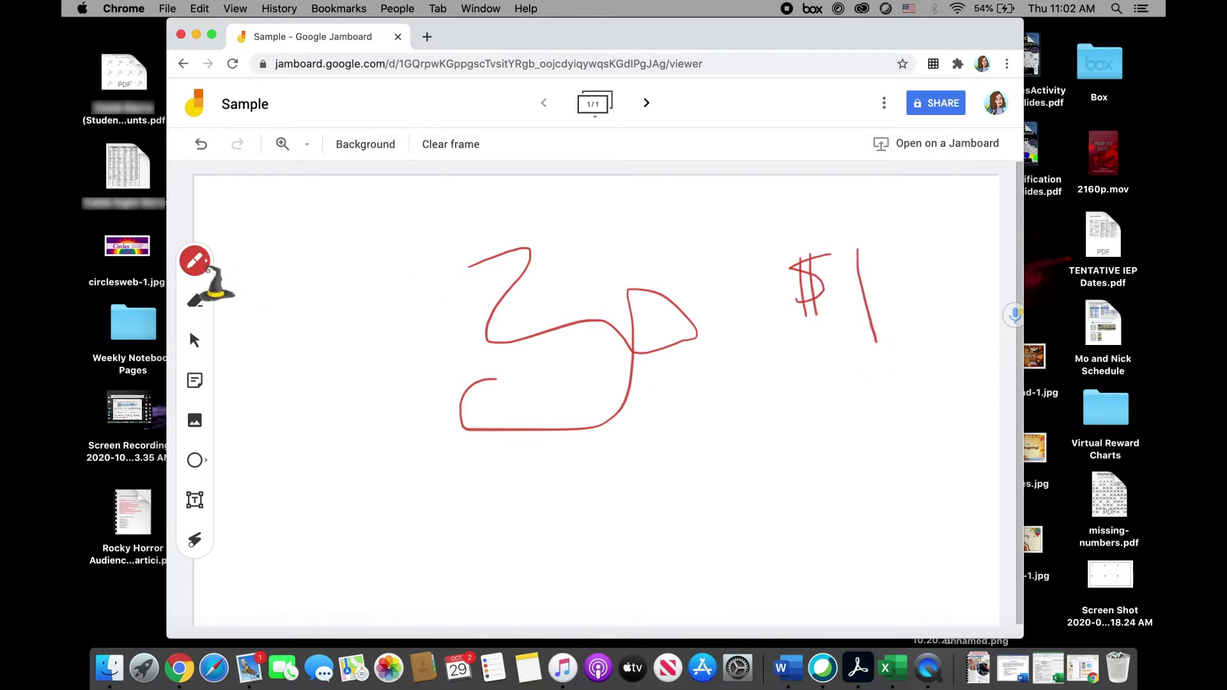
# Erase parts of the red squiggle with the Eraser, and clear the whole frame
pyautogui.click(195, 302)
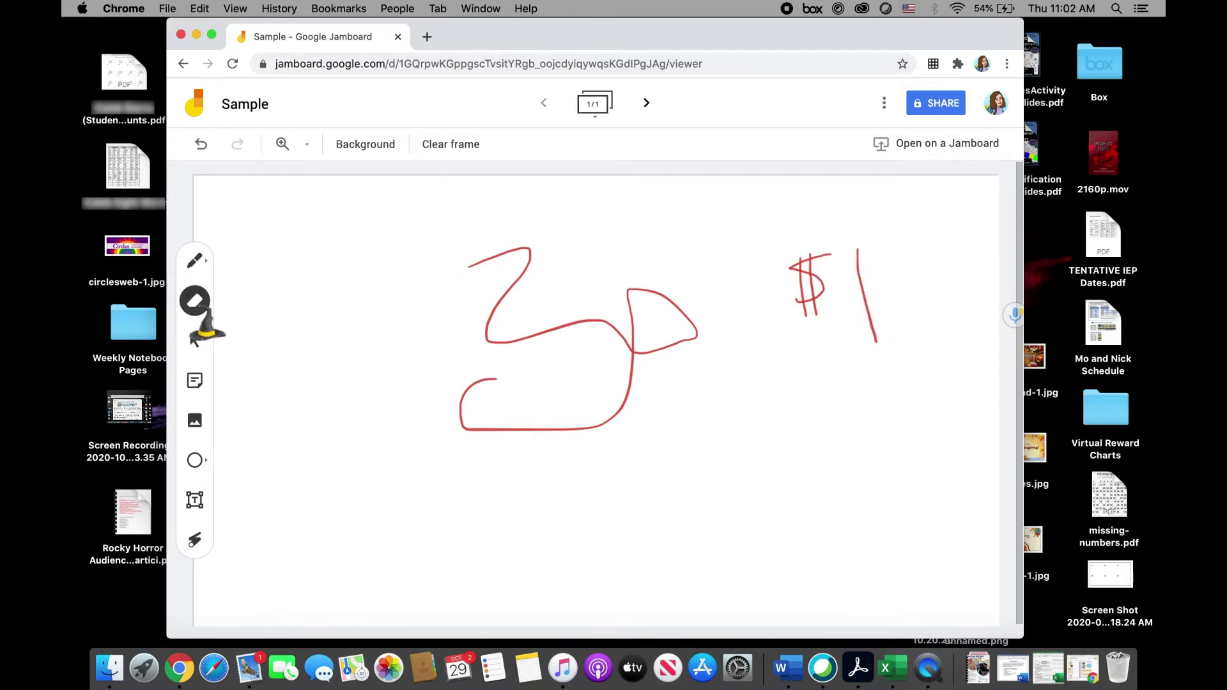
pyautogui.moveTo(520, 266)
pyautogui.mouseDown()
pyautogui.moveTo(539, 255)
pyautogui.moveTo(520, 271)
pyautogui.moveTo(635, 331)
pyautogui.moveTo(549, 369)
pyautogui.moveTo(572, 391)
pyautogui.mouseUp()
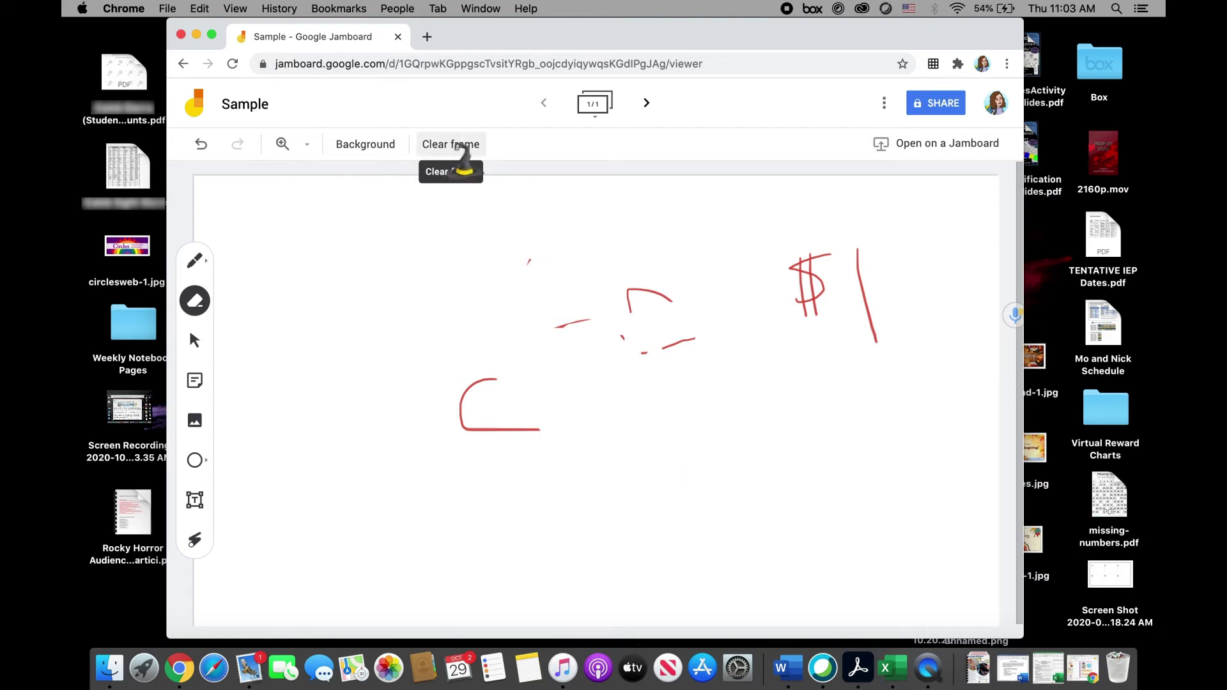
pyautogui.click(457, 147)
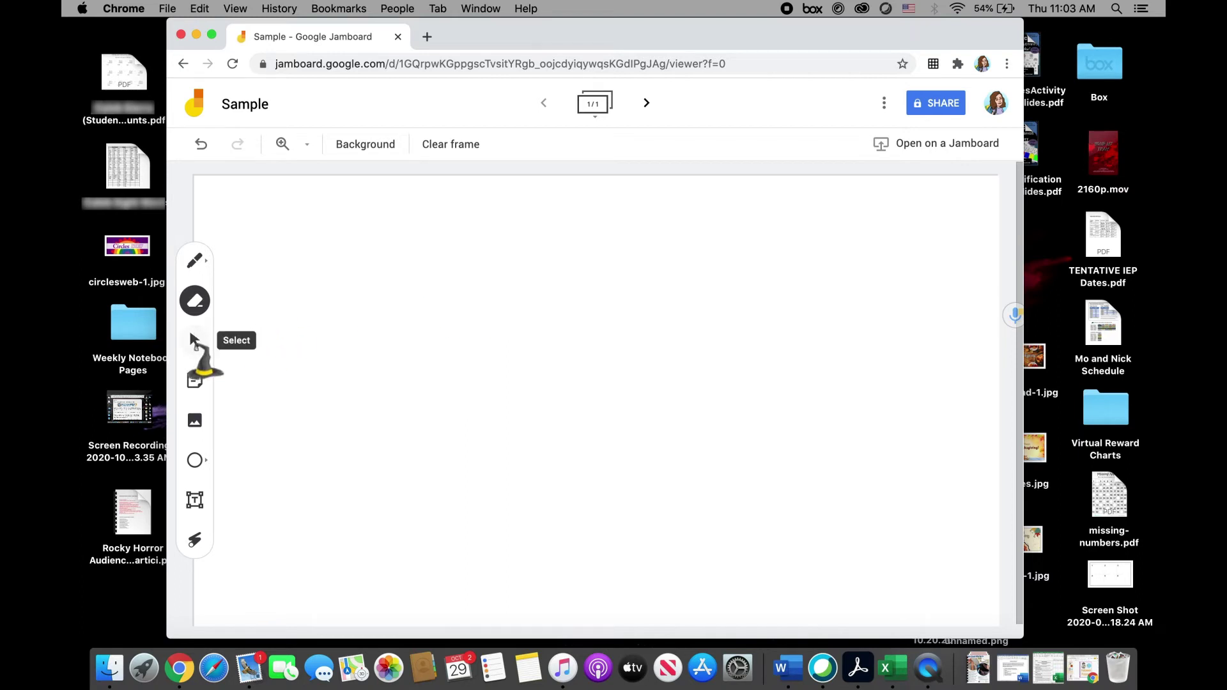
# Add one light blue sticky note reading "The main problem in the story was..." to the frame
pyautogui.click(195, 341)
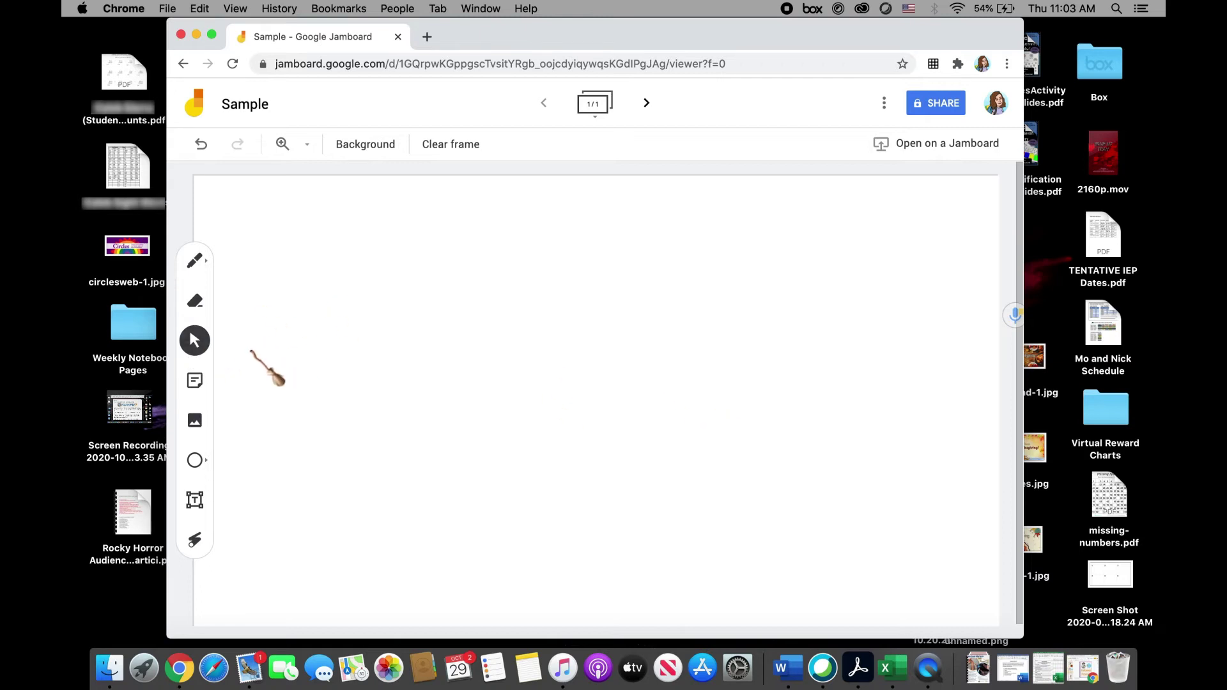
pyautogui.click(194, 381)
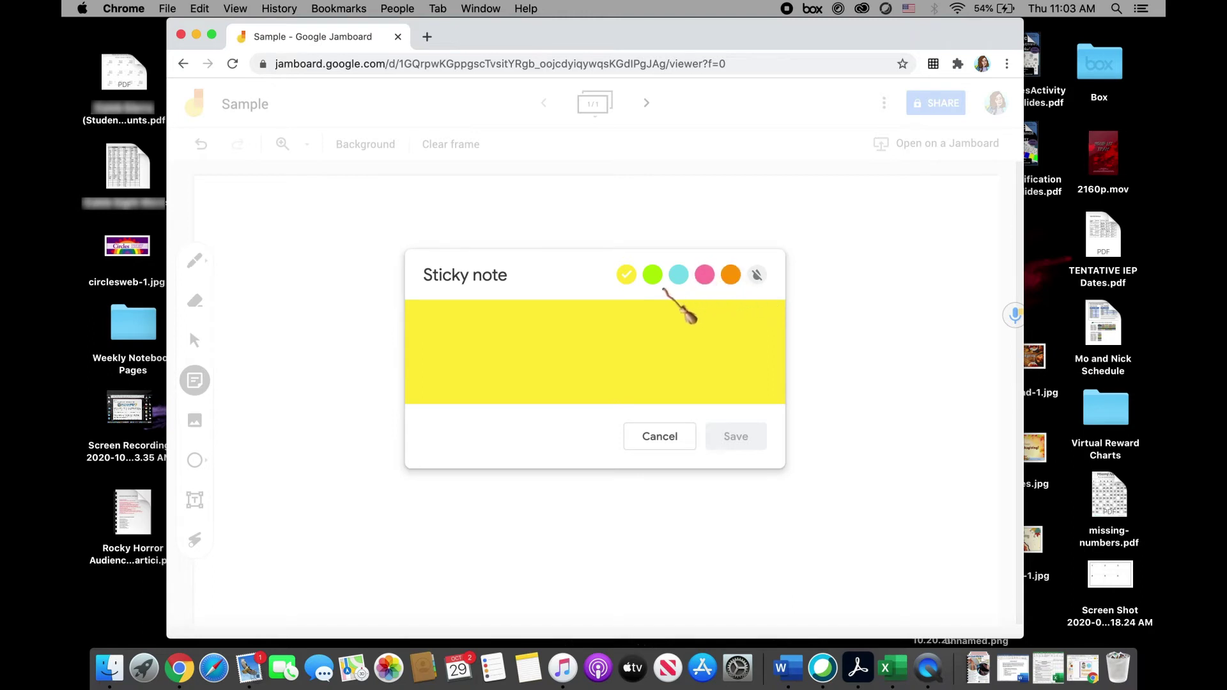
pyautogui.click(678, 275)
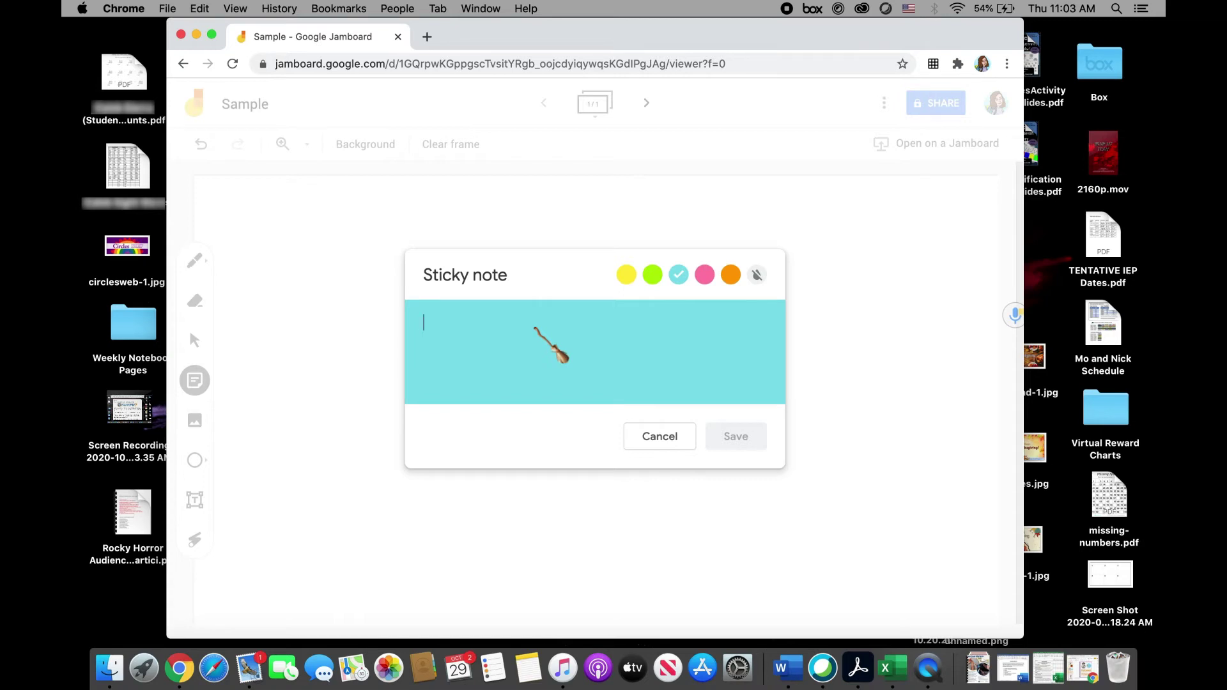
pyautogui.write('Teh')
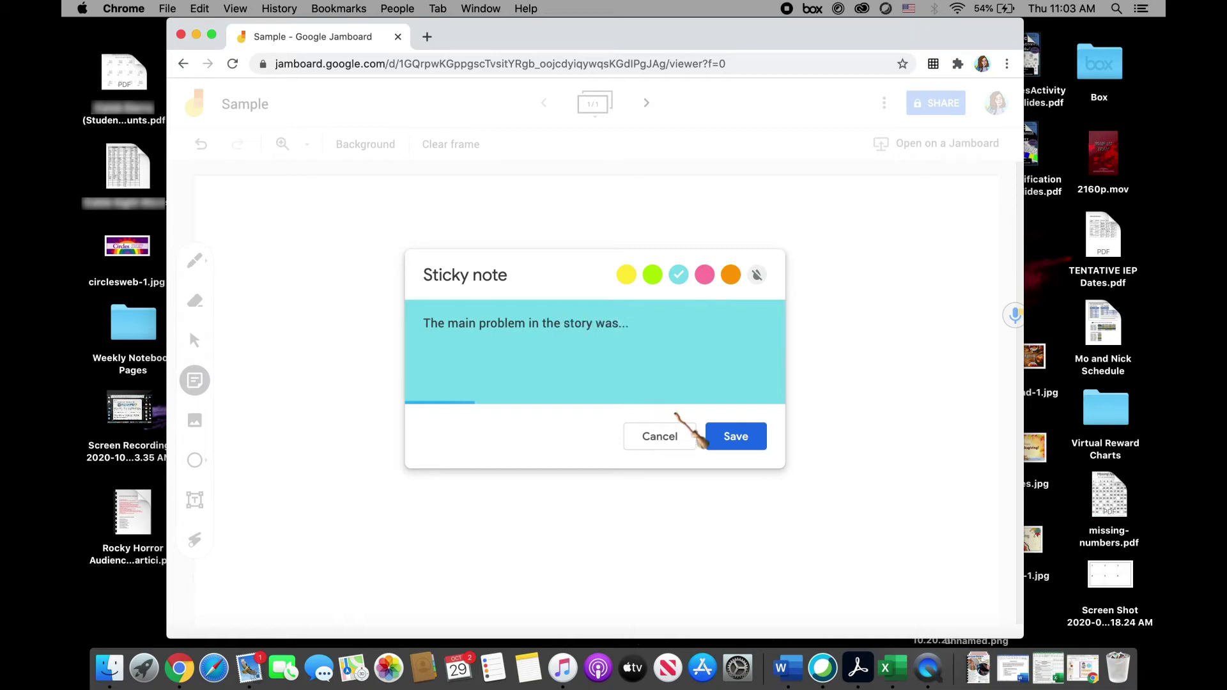
pyautogui.click(728, 437)
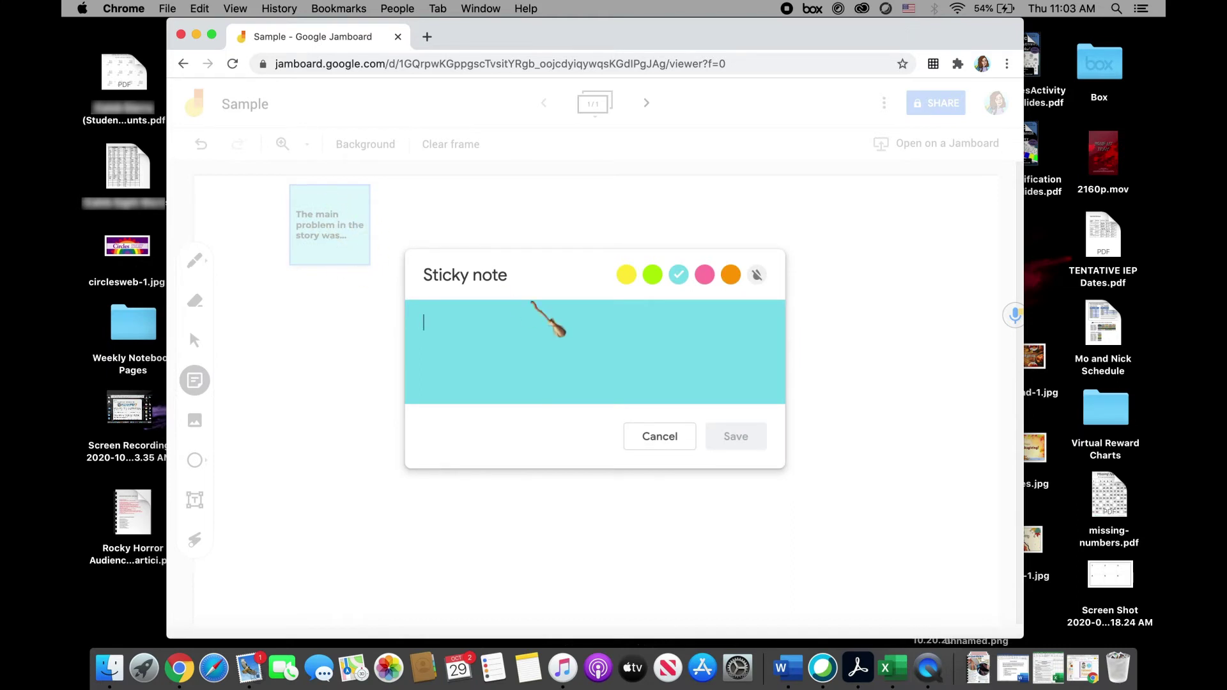
pyautogui.click(658, 436)
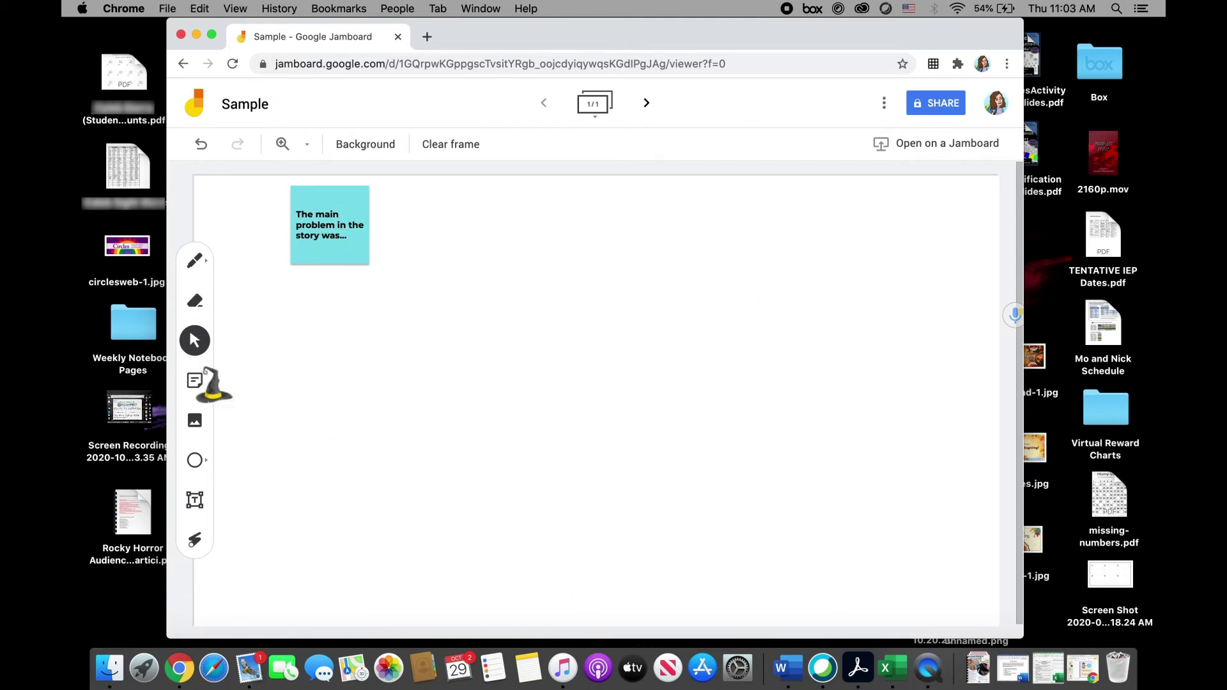
# Move the blue sticky note around the frame, make it slightly smaller, and place it in the frame's upper-left area
pyautogui.moveTo(329, 220); pyautogui.dragTo(707, 588)
pyautogui.moveTo(631, 559); pyautogui.dragTo(580, 366)
pyautogui.moveTo(632, 423); pyautogui.dragTo(514, 320)
pyautogui.moveTo(479, 255); pyautogui.dragTo(319, 307)
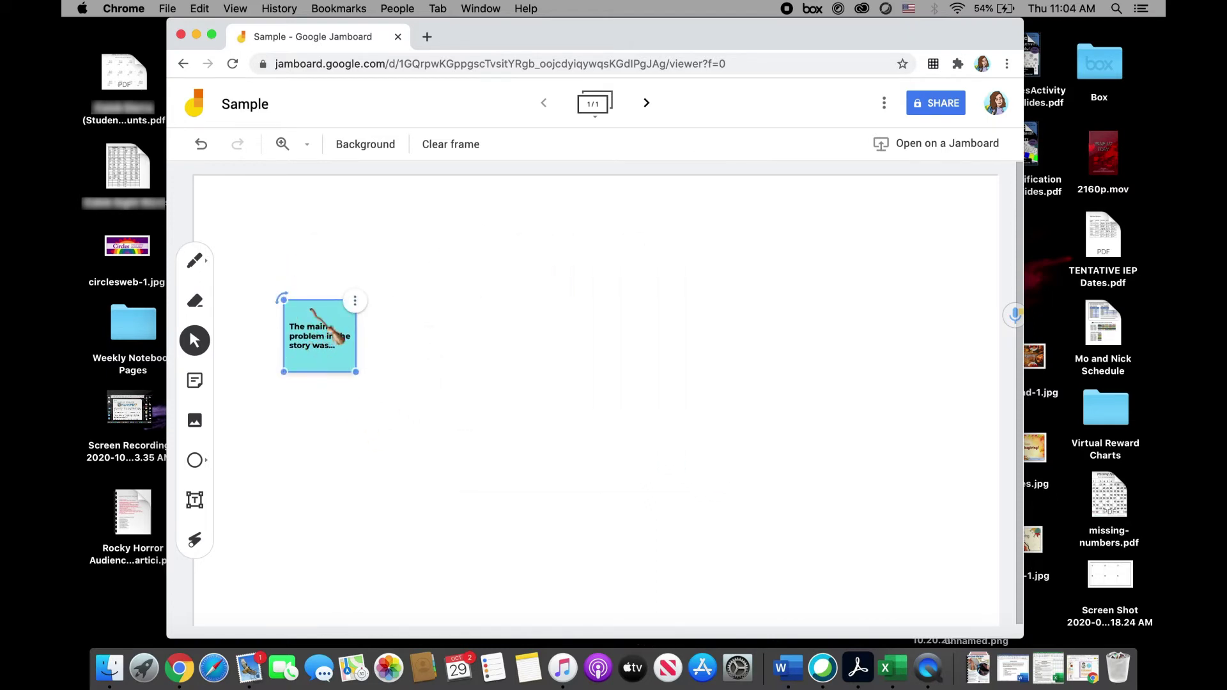
pyautogui.click(220, 281)
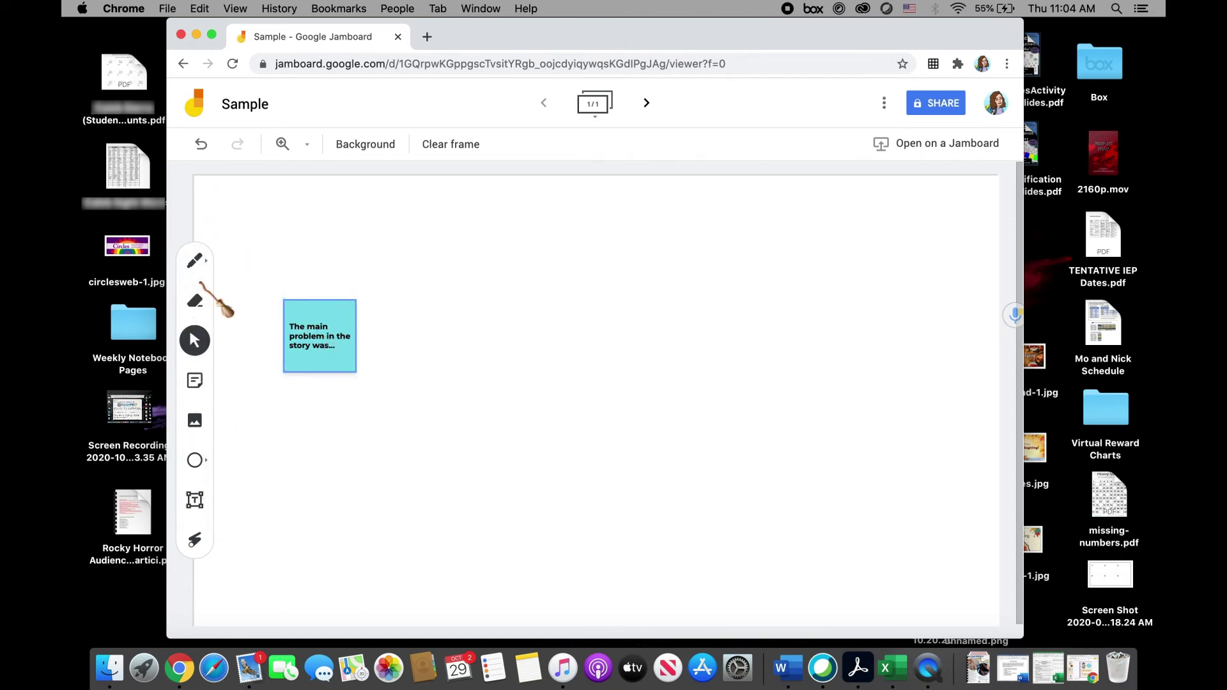
pyautogui.click(344, 325)
pyautogui.moveTo(351, 294); pyautogui.dragTo(383, 282)
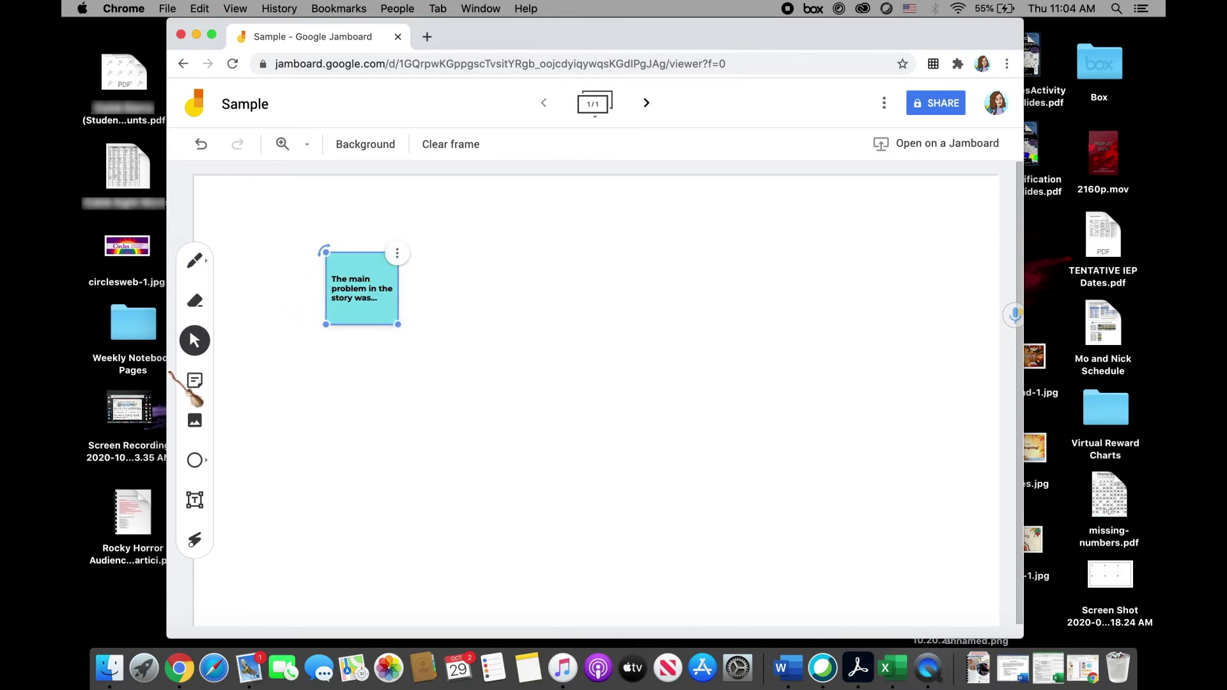
# Insert the Happy Thanksgiving image download-1.jpg from the desktop, to the right of the sticky note
pyautogui.click(194, 419)
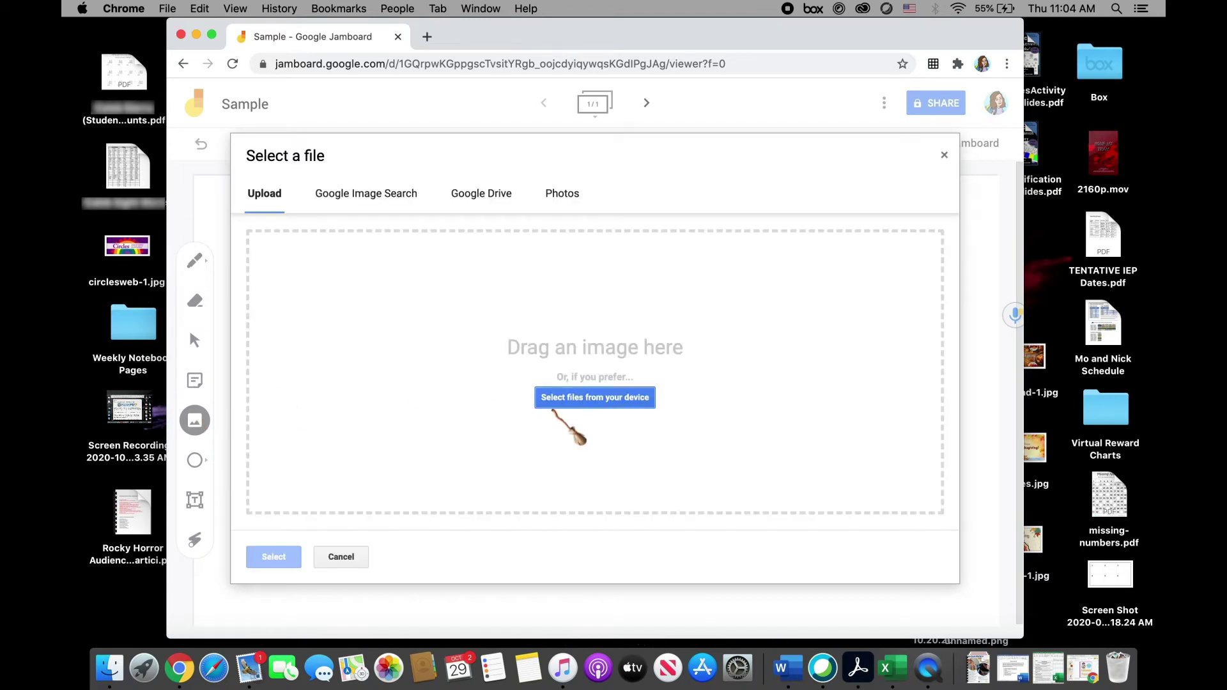
pyautogui.moveTo(770, 40); pyautogui.dragTo(734, 42)
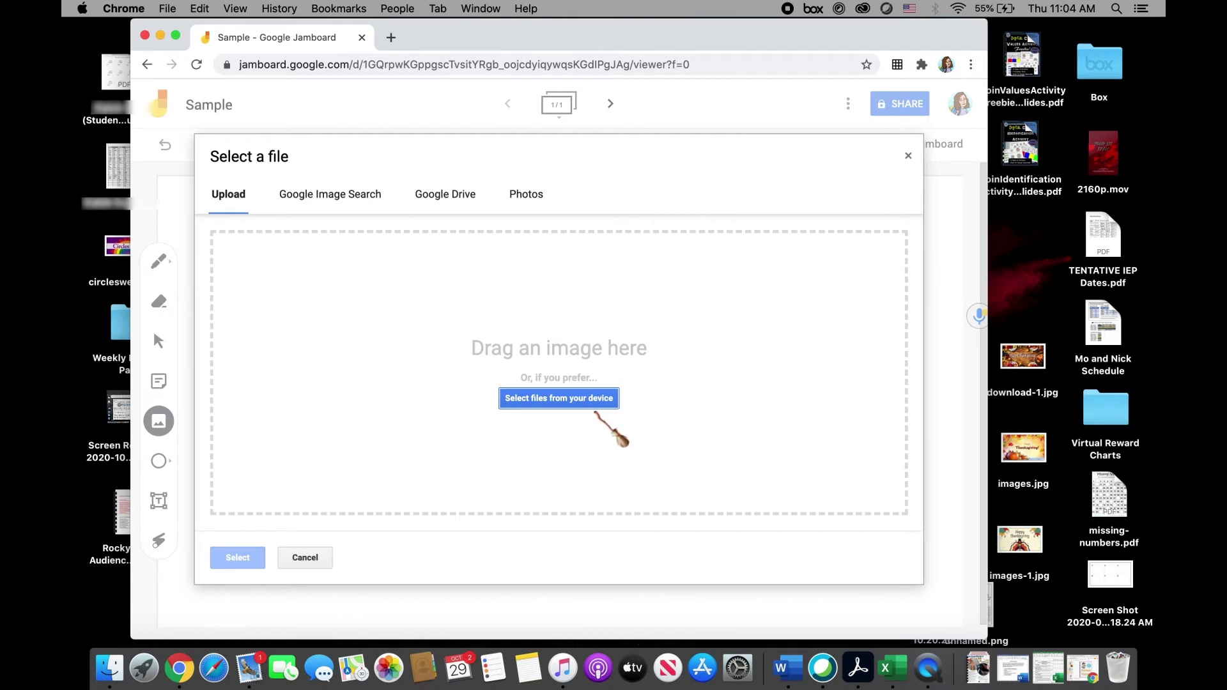
pyautogui.moveTo(1022, 365); pyautogui.dragTo(547, 385)
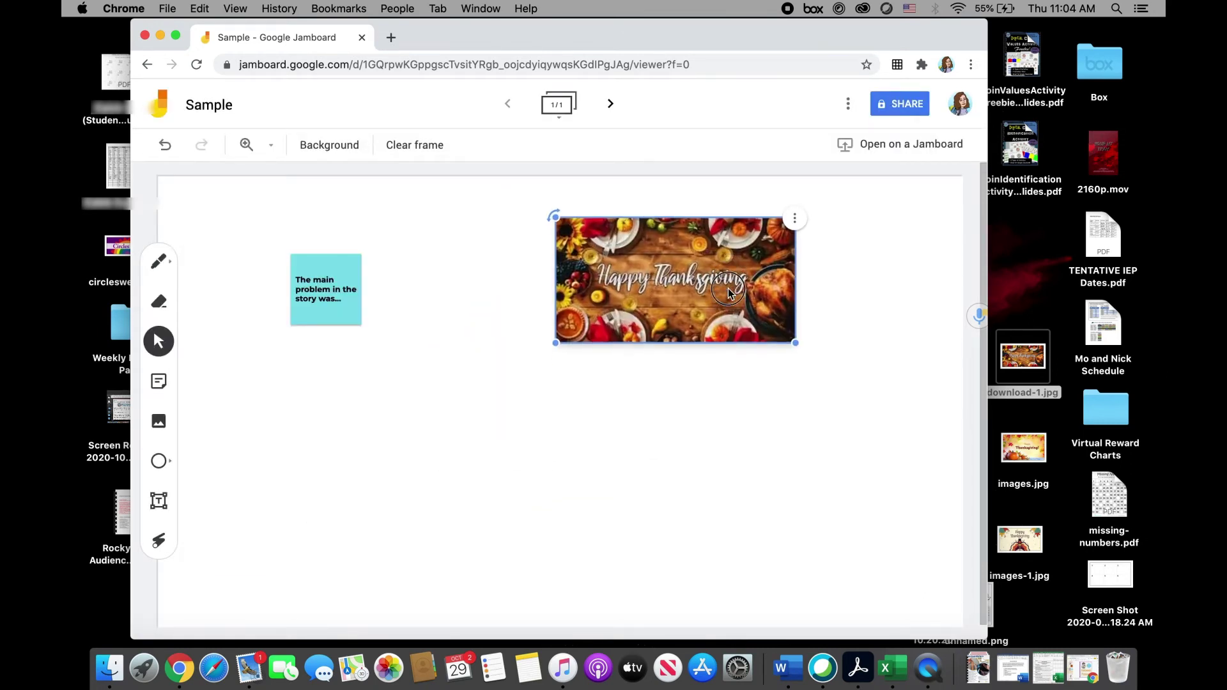
# Move the Happy Thanksgiving image toward the middle of the frame, and delete the blue sticky note
pyautogui.moveTo(648, 349); pyautogui.dragTo(639, 394)
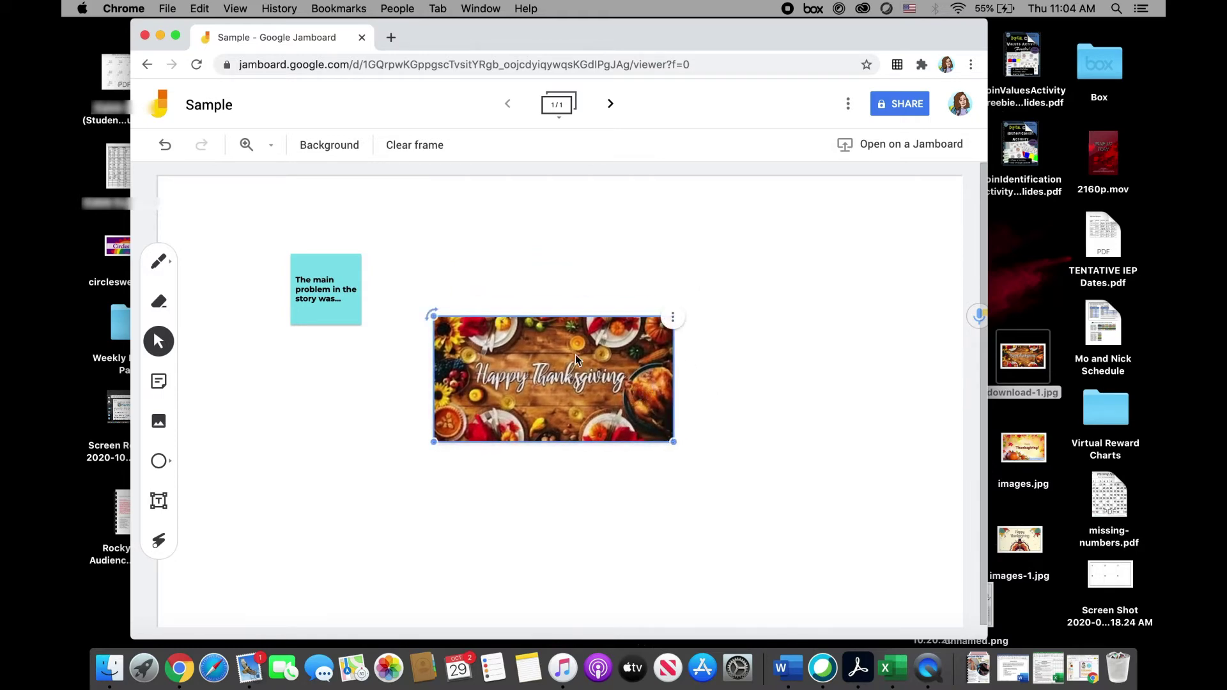
pyautogui.click(324, 308)
pyautogui.press('Delete')
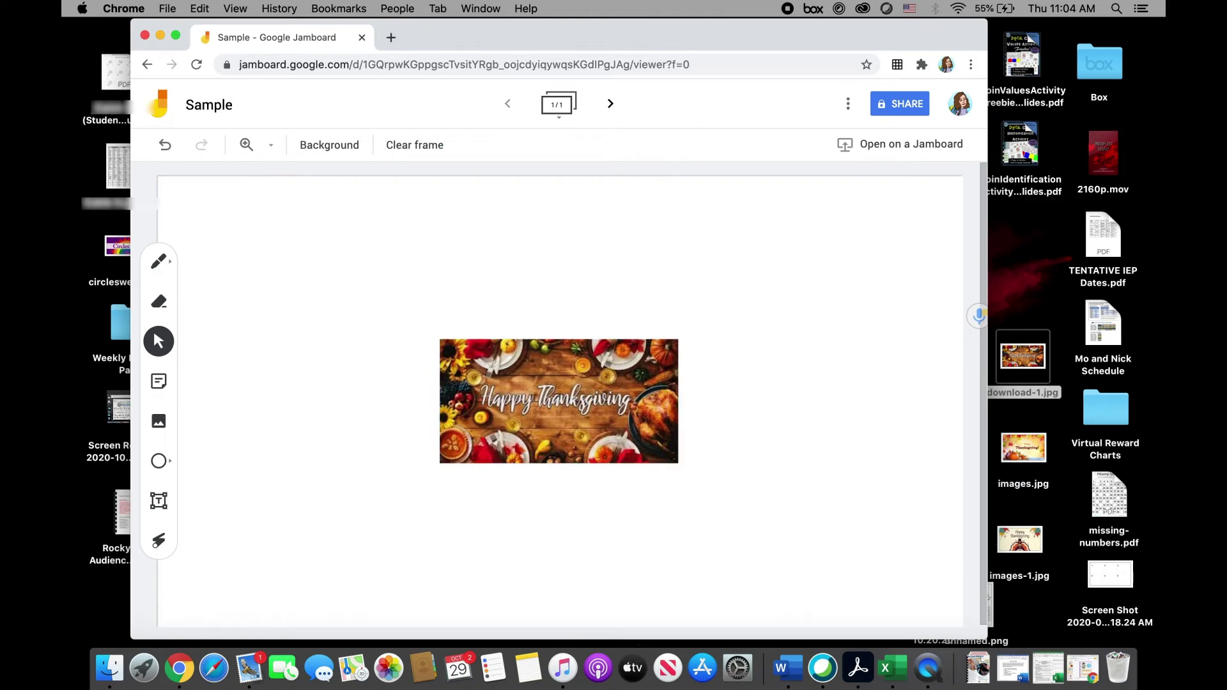
# Add one lime green sticky note reading "I am thankful for my family." and place it just above the Thanksgiving image
pyautogui.click(159, 381)
pyautogui.click(616, 275)
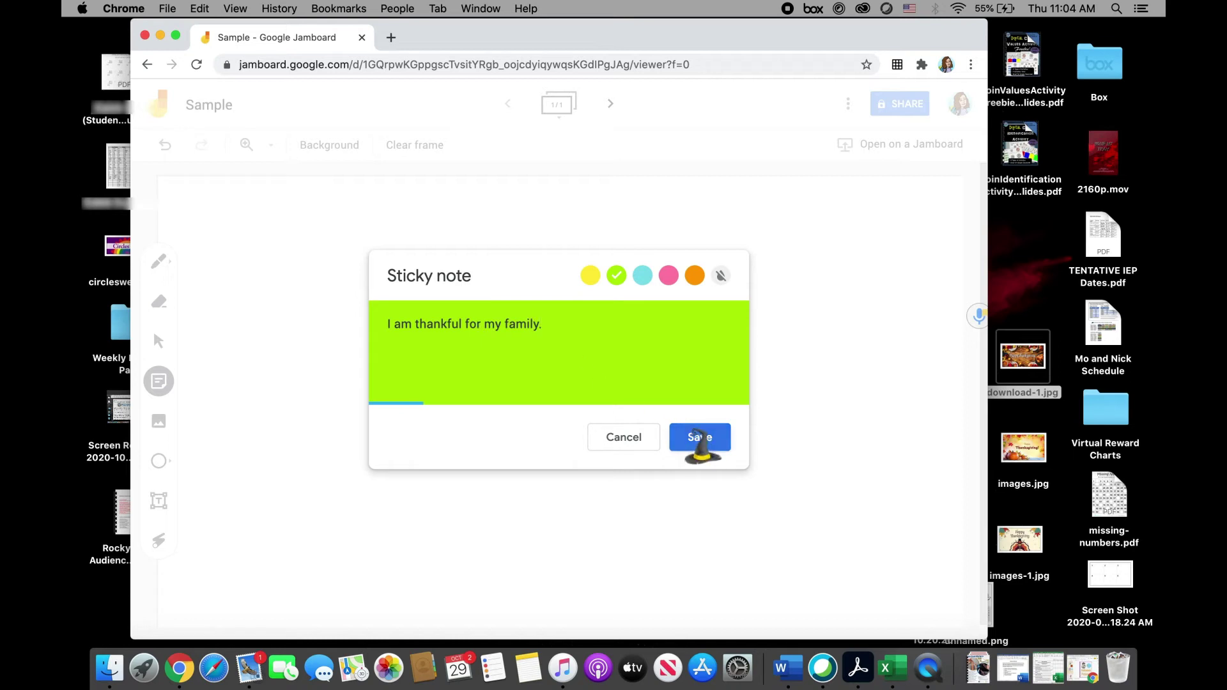
pyautogui.click(699, 437)
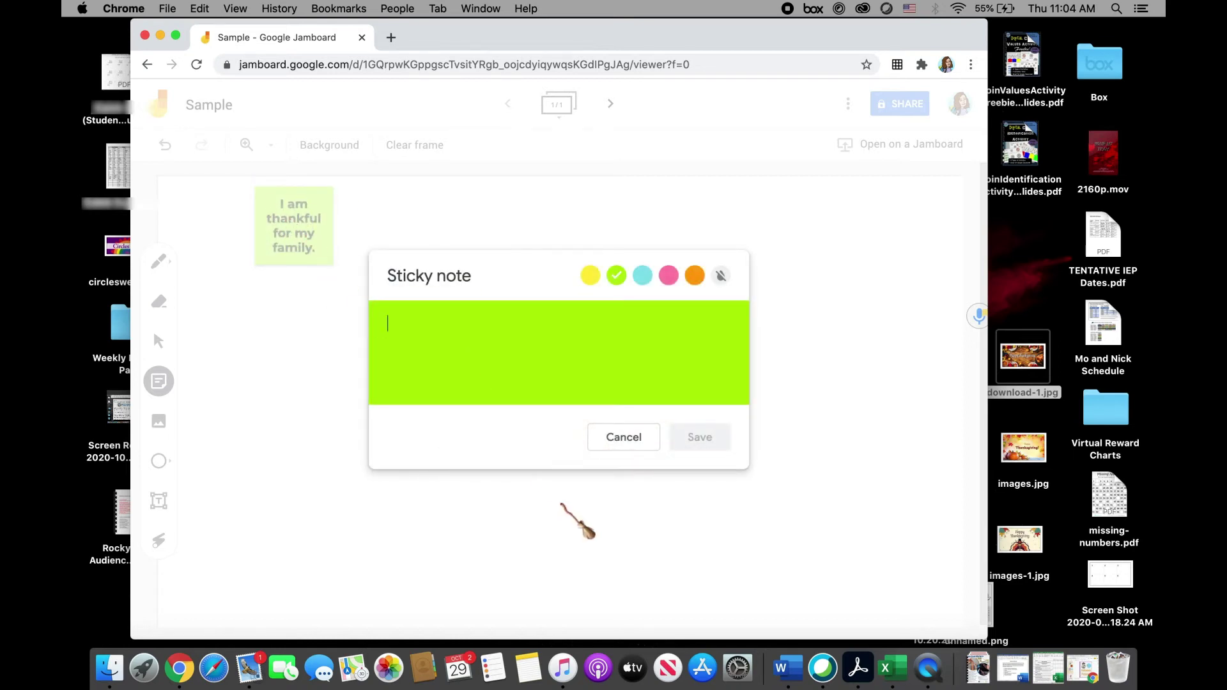
pyautogui.click(624, 441)
pyautogui.moveTo(305, 231); pyautogui.dragTo(695, 273)
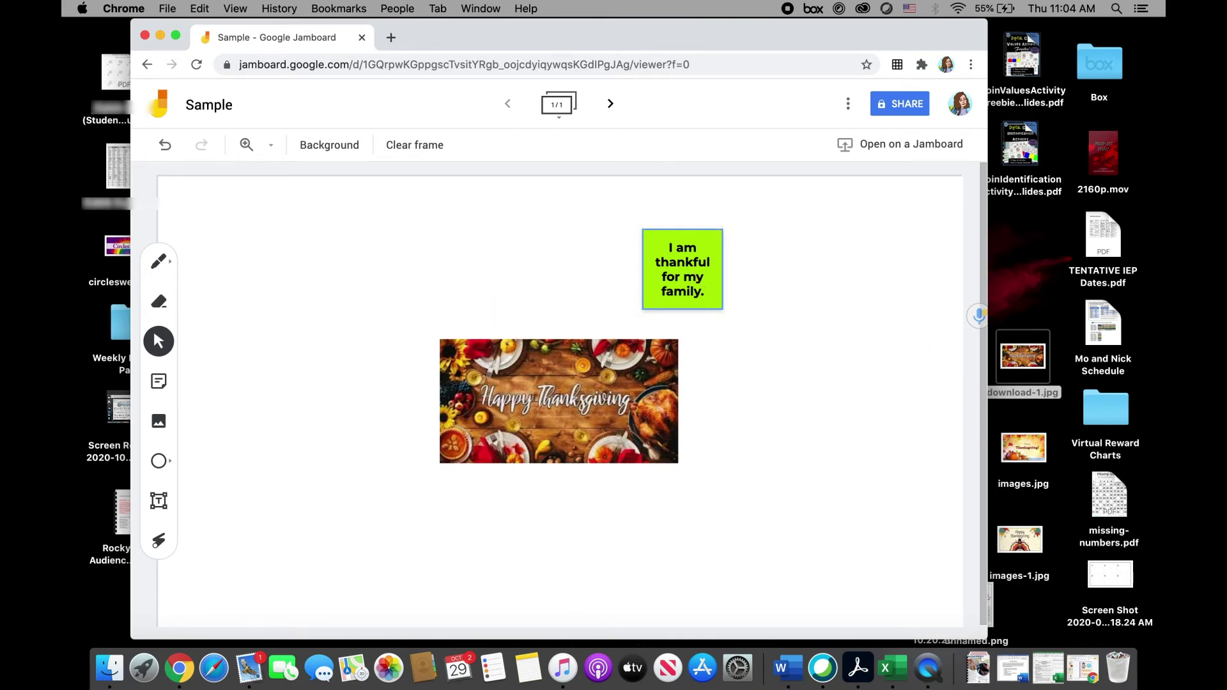
# Delete the Happy Thanksgiving image and the green sticky note from the frame
pyautogui.click(673, 286)
pyautogui.click(587, 348)
pyautogui.press('Delete')
pyautogui.click(690, 296)
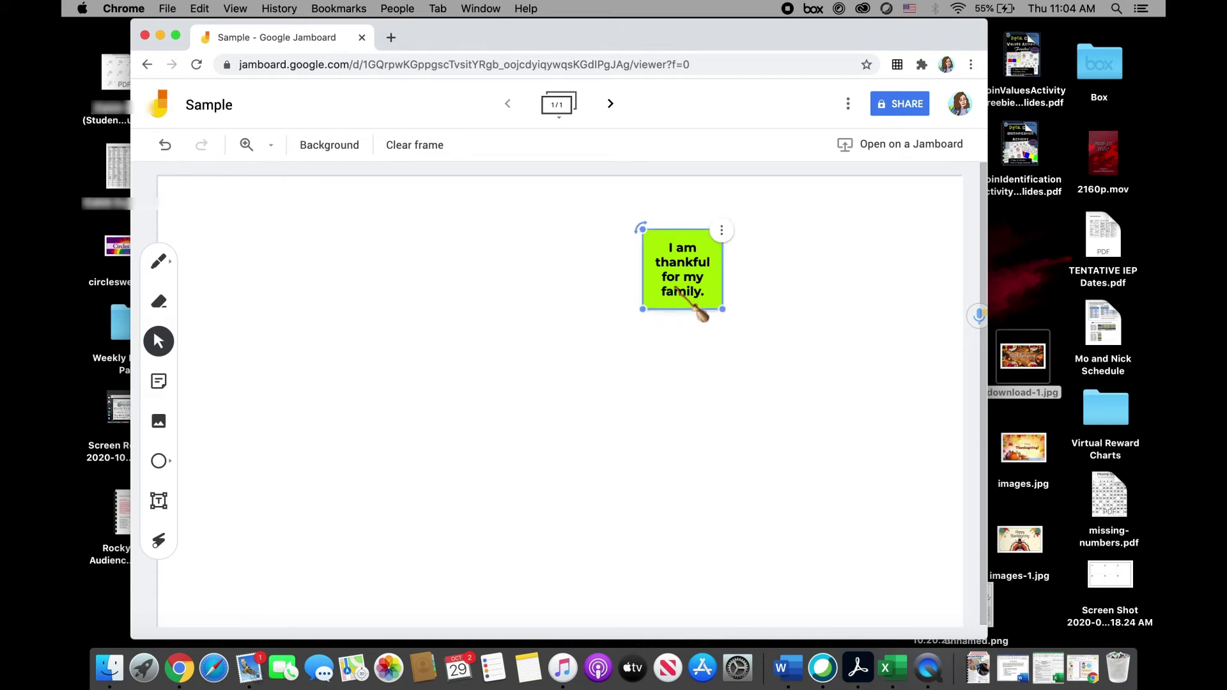
pyautogui.press('Delete')
# Run a Google image search for "thanksgiving" as the source of a new image for the frame
pyautogui.click(159, 420)
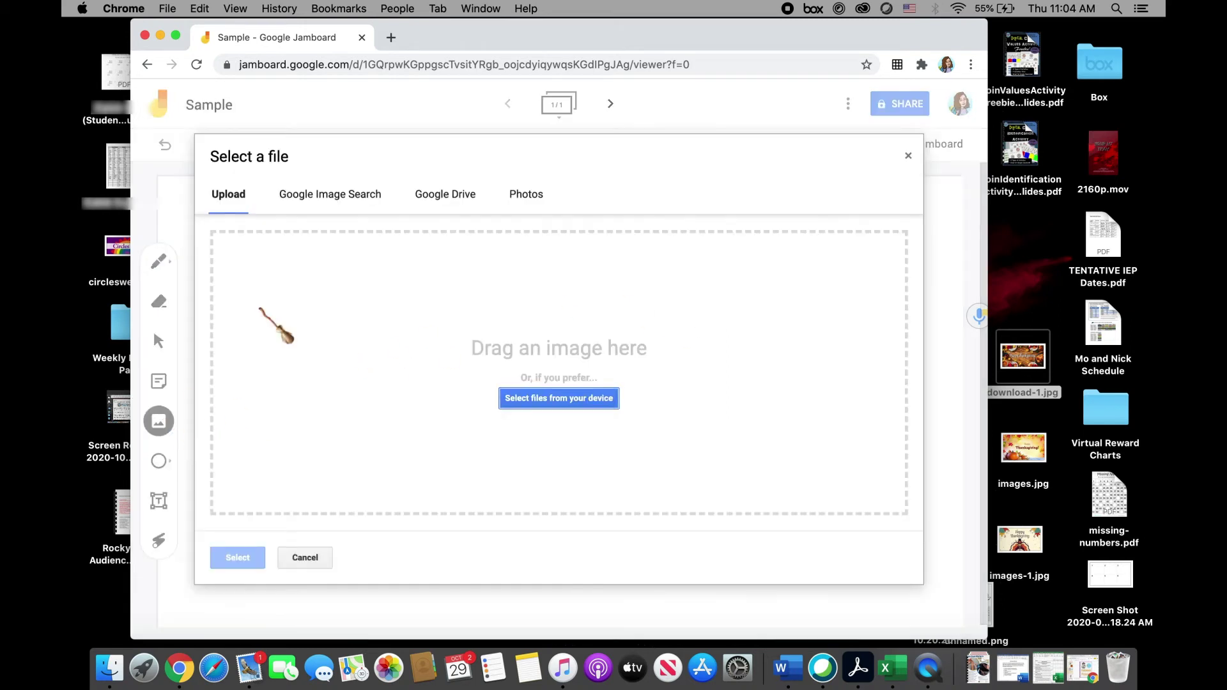
pyautogui.click(339, 203)
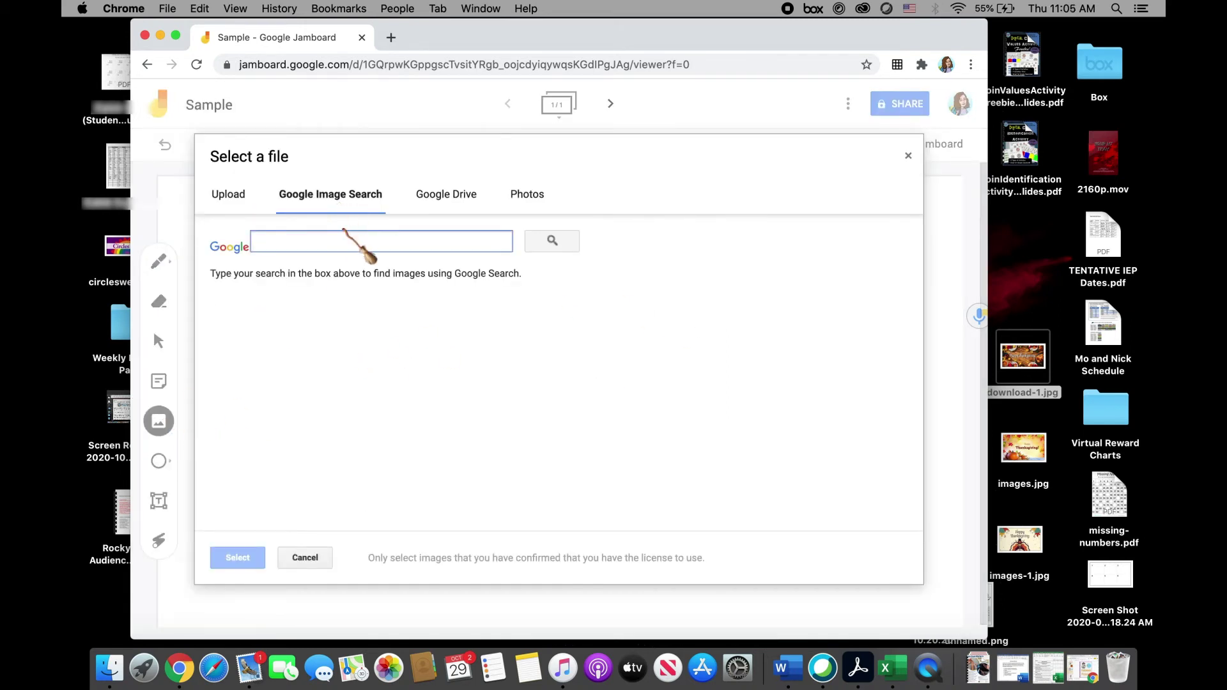
pyautogui.write('turke')
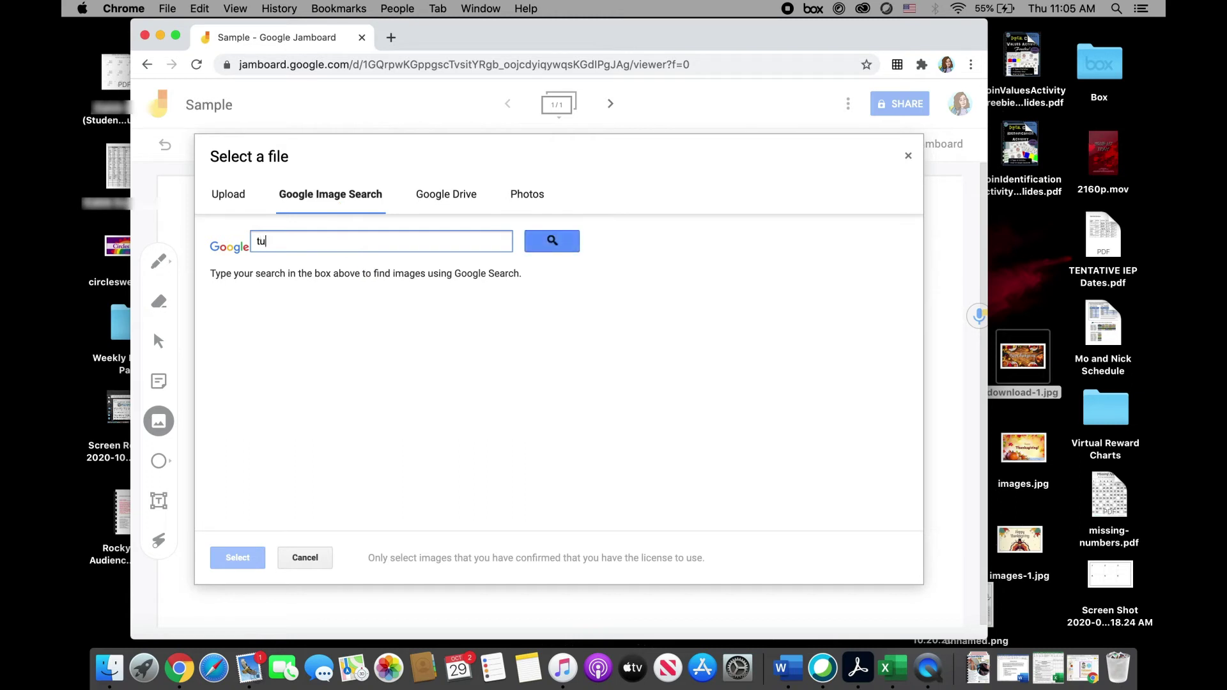
pyautogui.press('BackSpace')
pyautogui.press('BackSpace')
pyautogui.press('BackSpace')
pyautogui.press('BackSpace')
pyautogui.press('BackSpace')
pyautogui.write('thanksgiving')
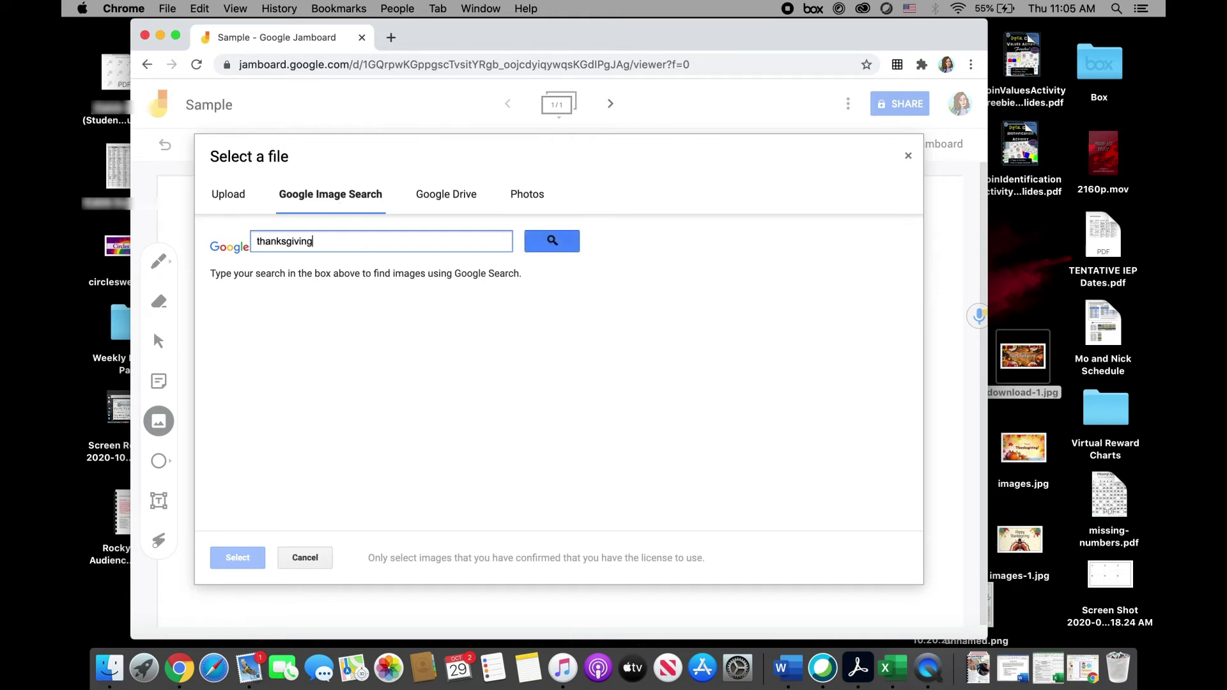
pyautogui.press('Return')
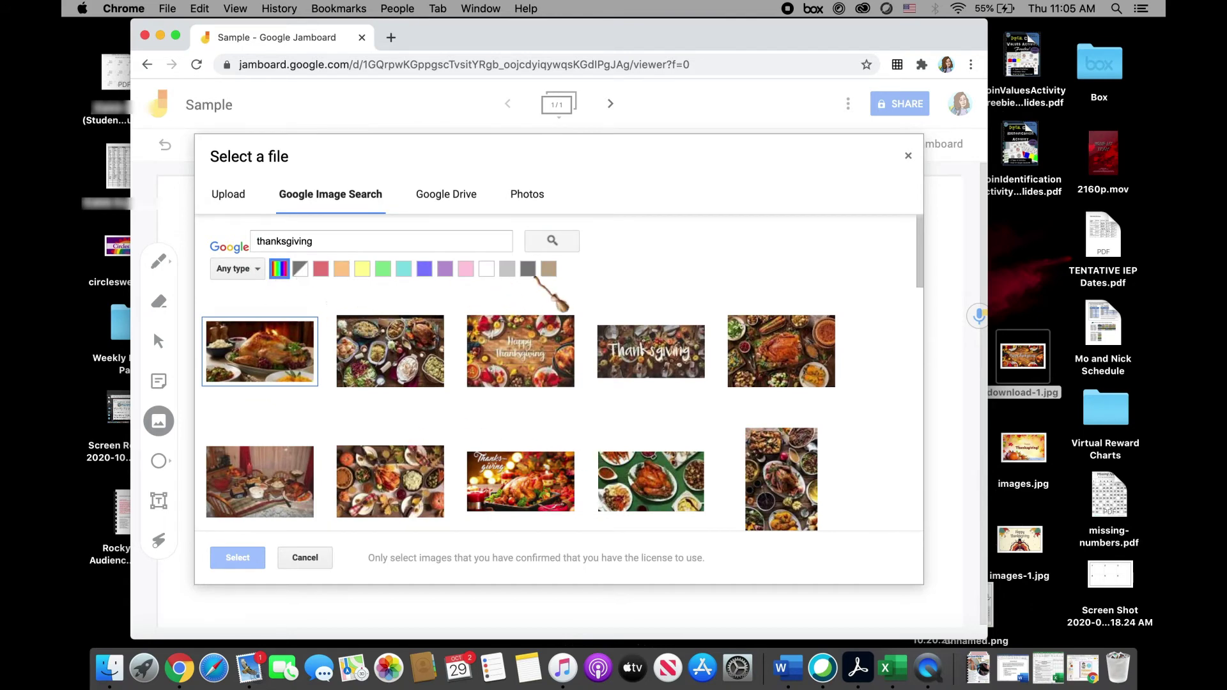
# Filter the thanksgiving image results by purple and by green, and reset the filter to any color
pyautogui.click(445, 268)
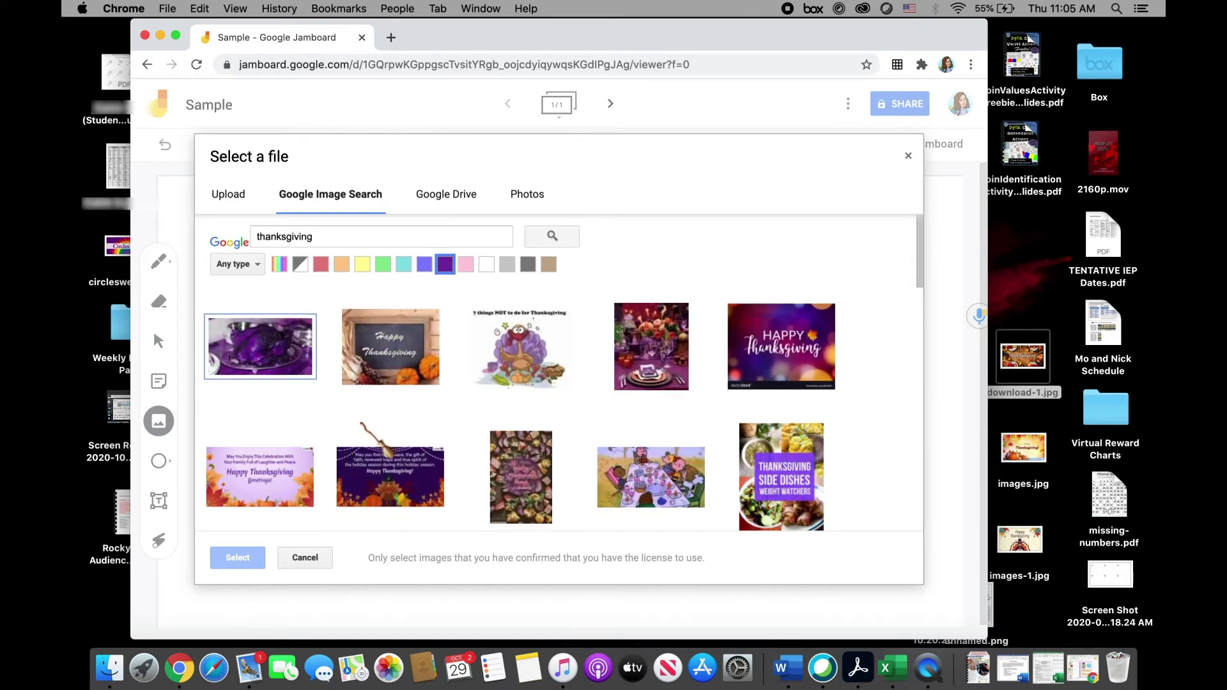
pyautogui.scroll(-3, 384, 449)
pyautogui.scroll(-6, 383, 449)
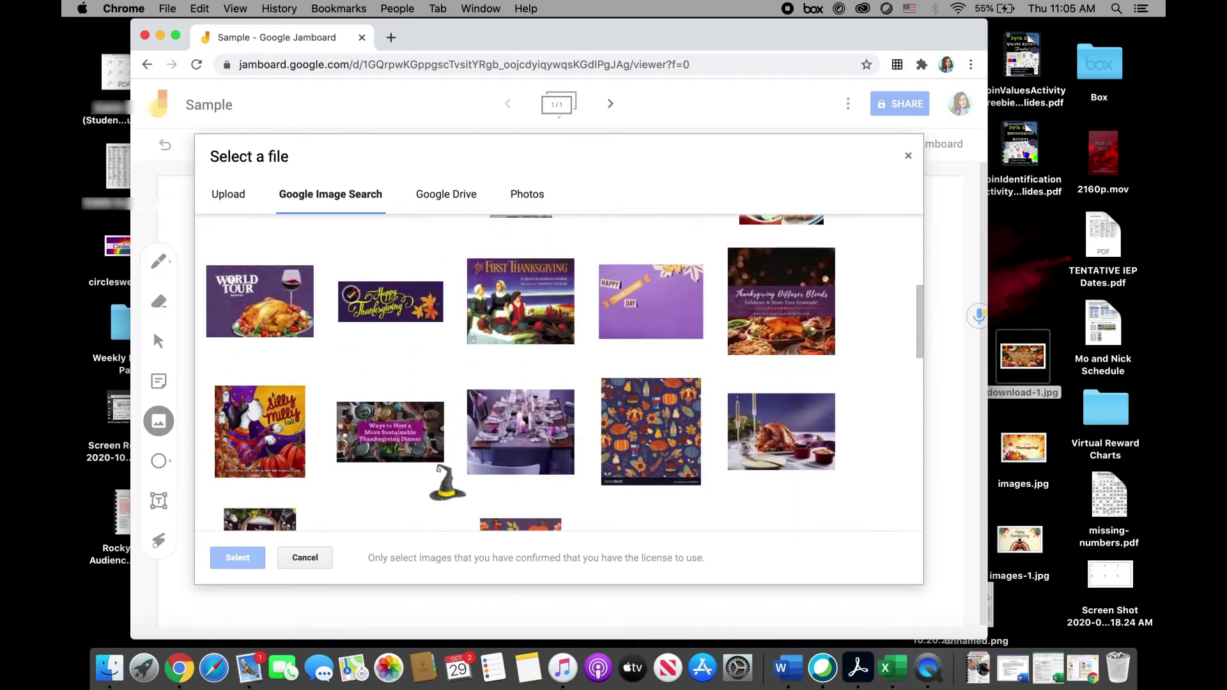
pyautogui.scroll(10, 447, 484)
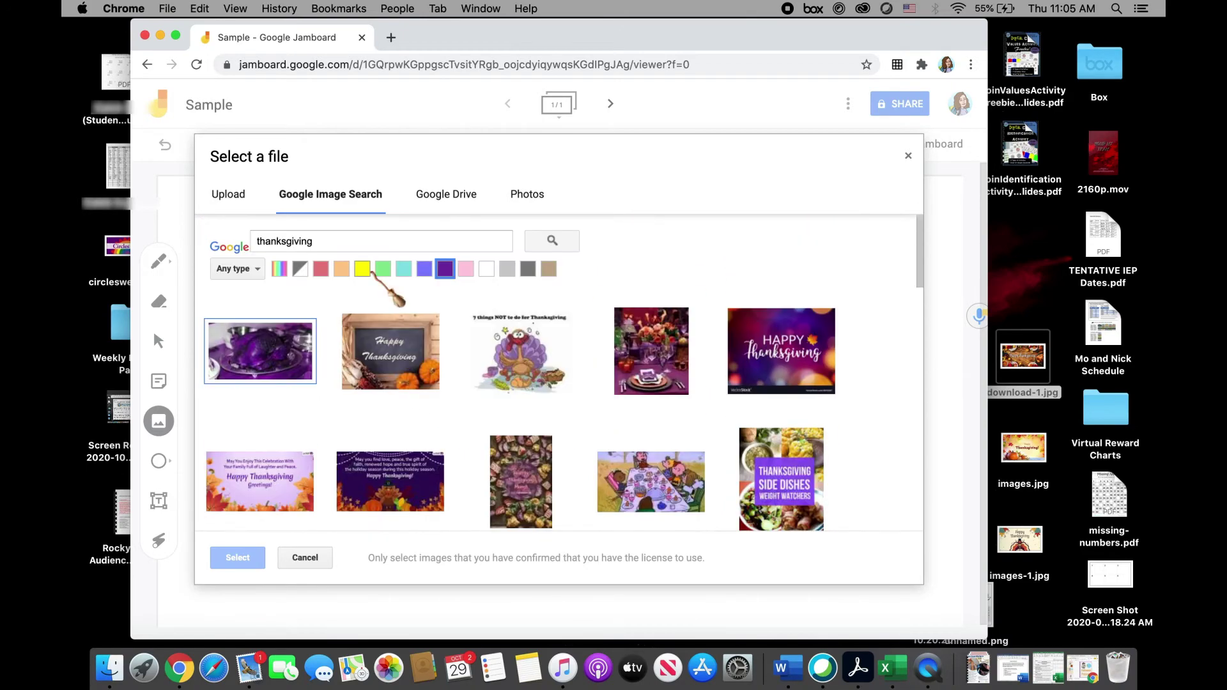
pyautogui.click(382, 268)
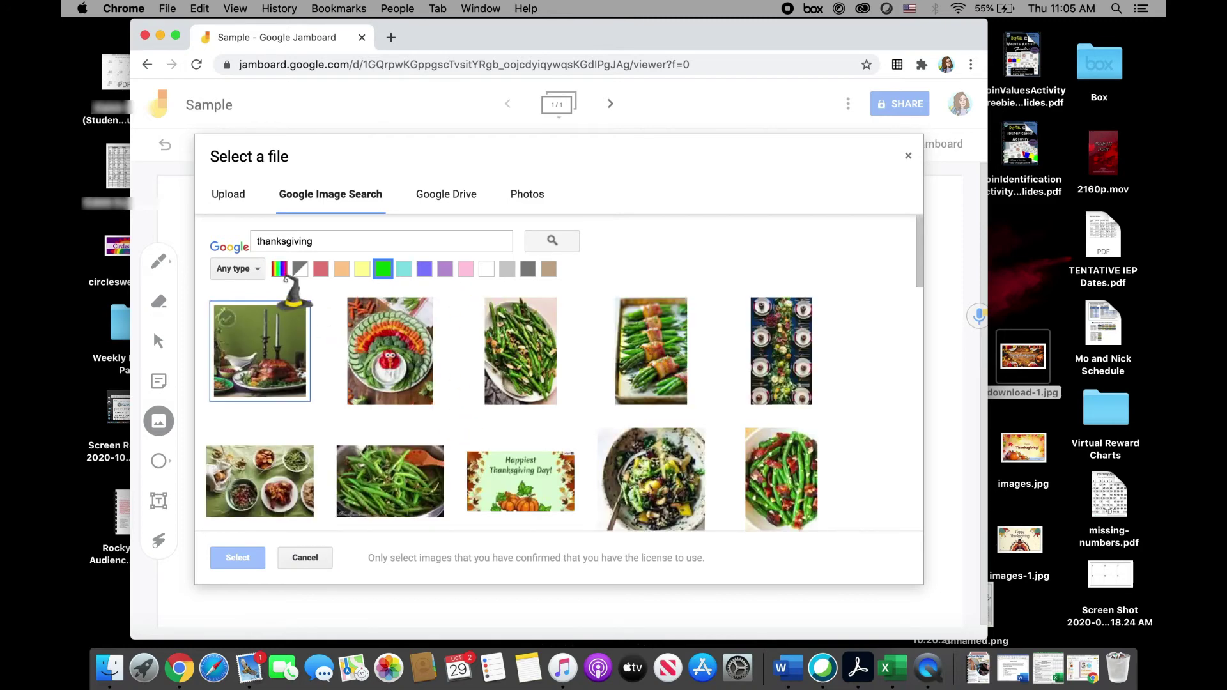
pyautogui.click(279, 269)
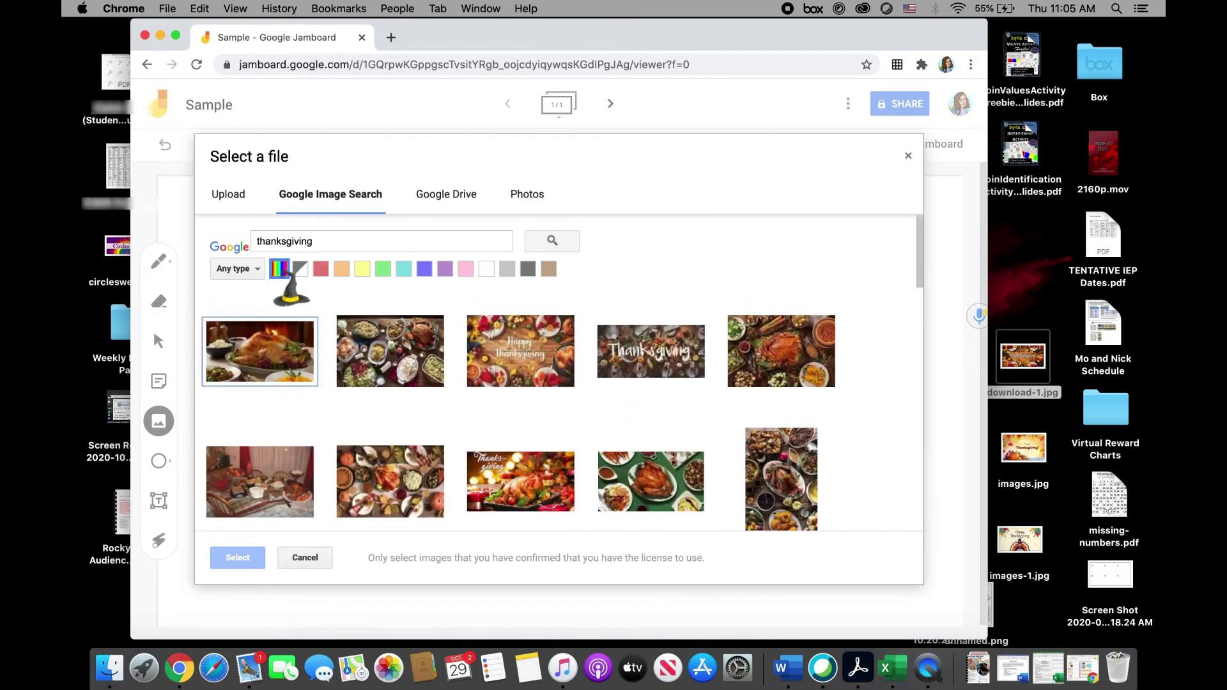
# Insert the Happy Thanksgiving image with the wooden table from the search results, and make it slightly smaller
pyautogui.scroll(-3, 632, 383)
pyautogui.scroll(1, 632, 382)
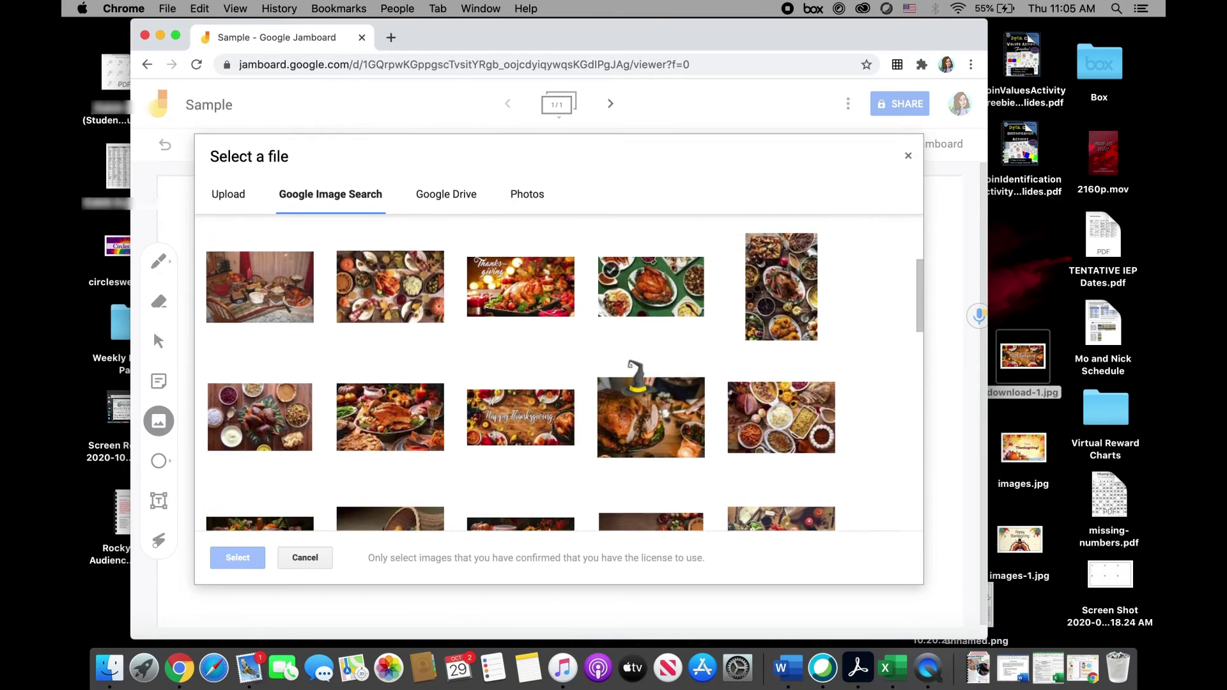
pyautogui.click(551, 422)
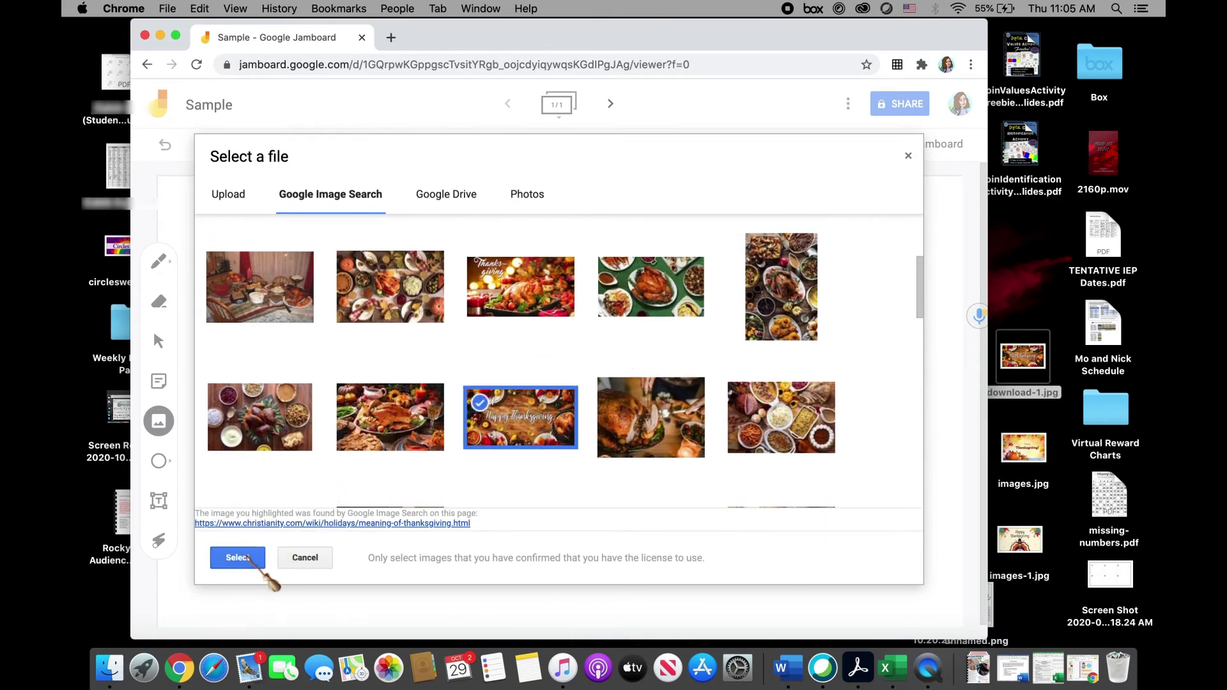
pyautogui.click(249, 556)
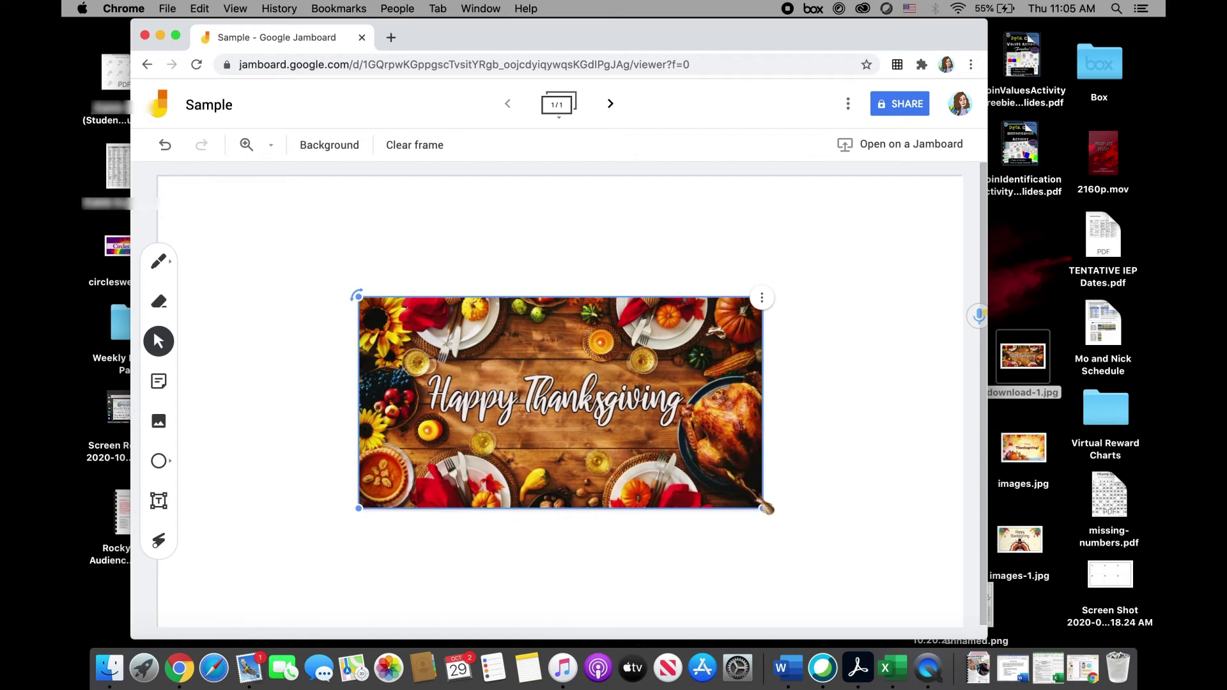
pyautogui.moveTo(762, 508); pyautogui.dragTo(708, 464)
pyautogui.click(160, 345)
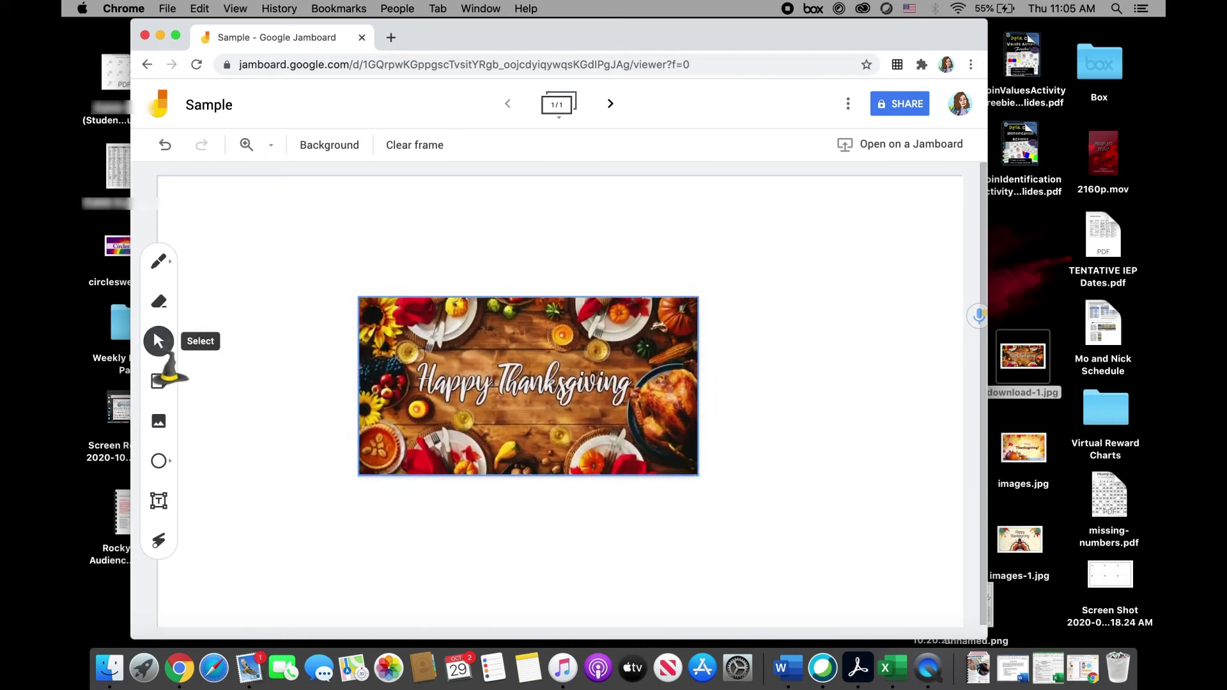
# Insert the cooking instructions box photo from My Drive, move it to the frame's upper-right area, and shrink it
pyautogui.click(159, 421)
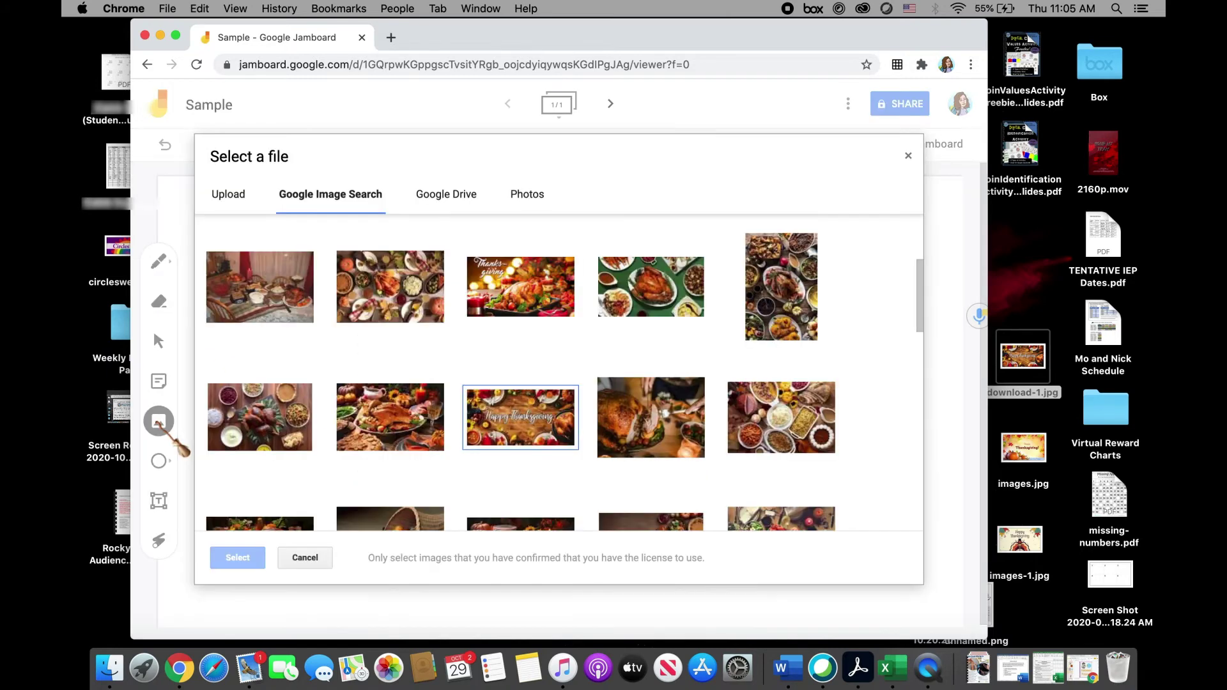
pyautogui.click(440, 195)
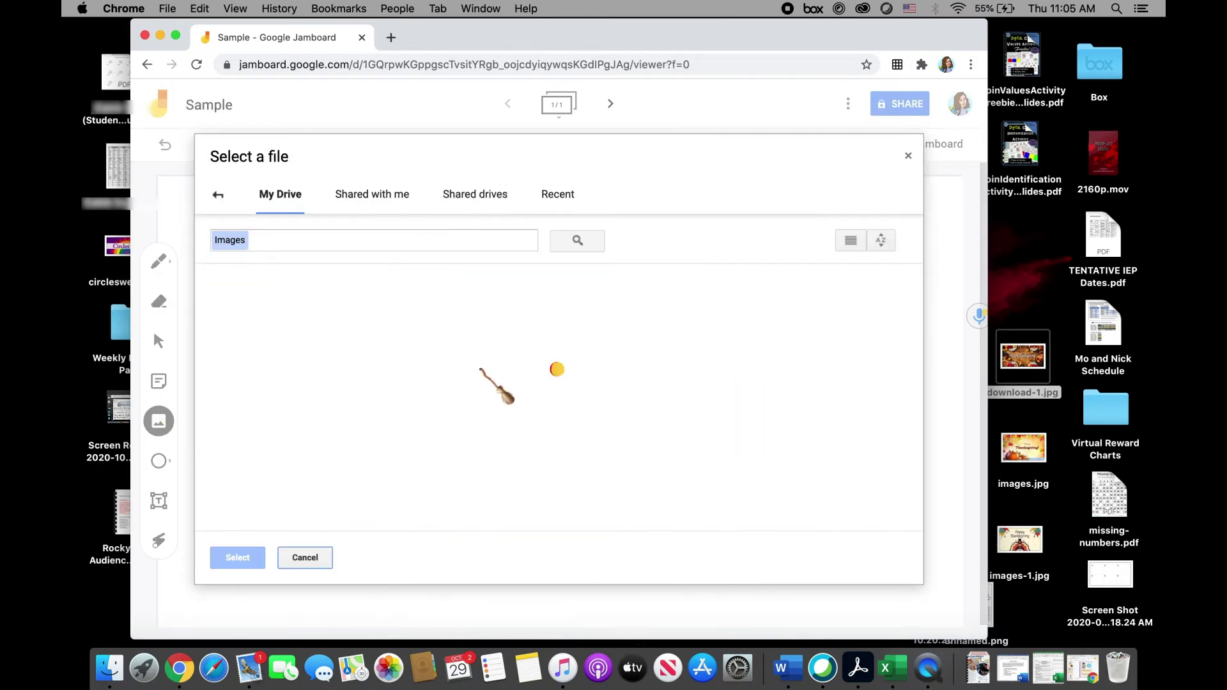
pyautogui.scroll(-5, 607, 448)
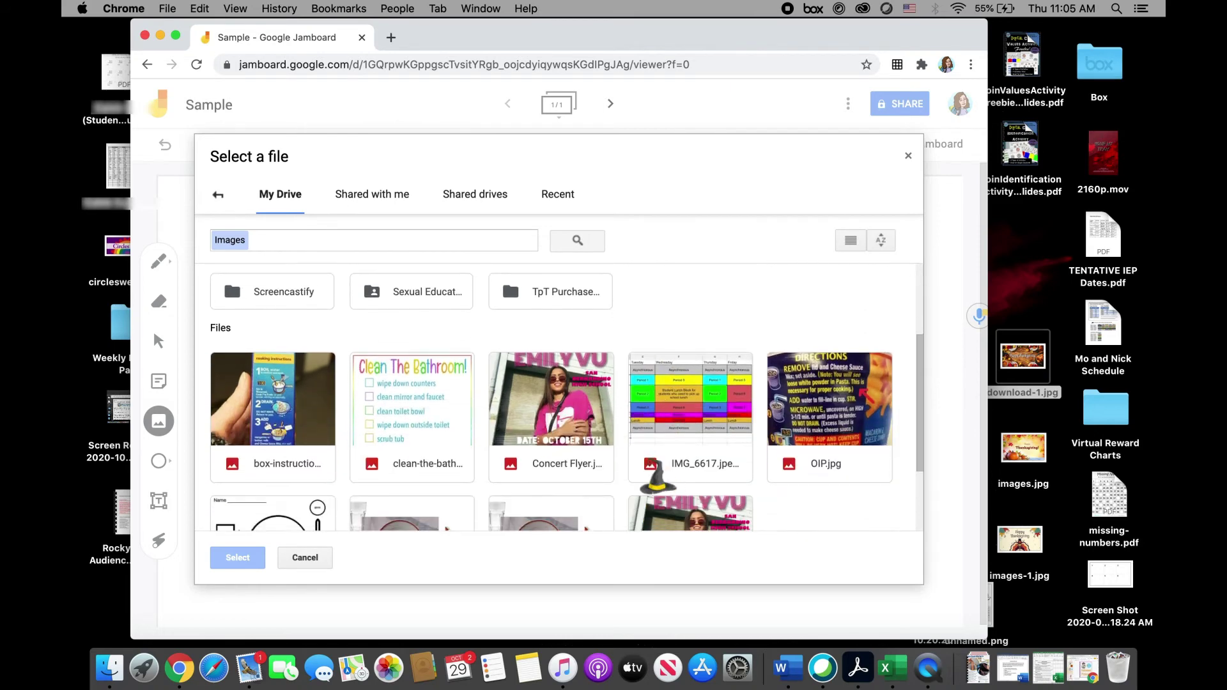
pyautogui.scroll(-1, 268, 352)
pyautogui.scroll(1, 268, 352)
pyautogui.click(268, 351)
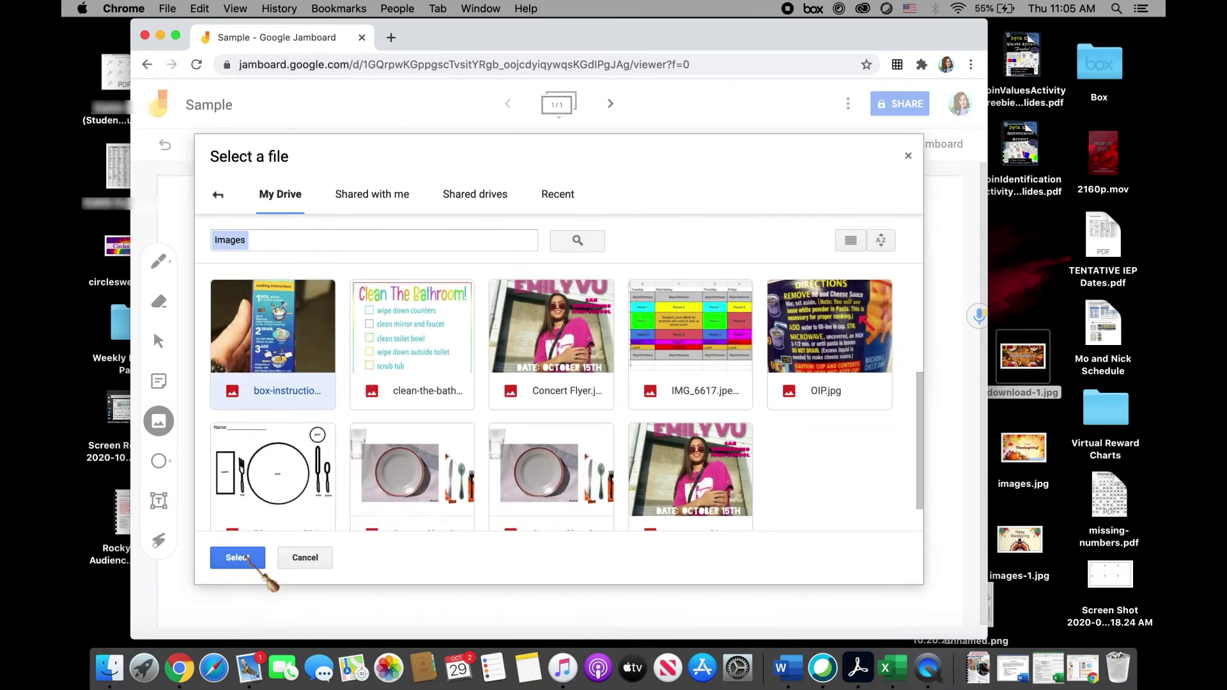
pyautogui.click(246, 557)
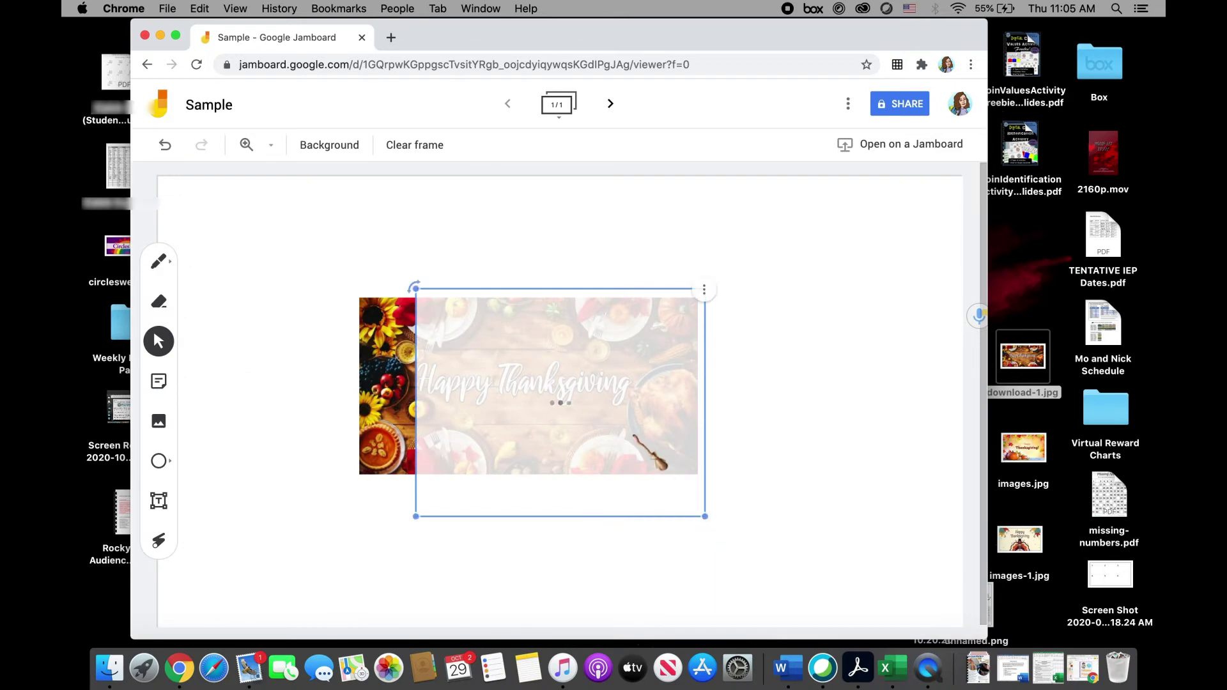
pyautogui.moveTo(634, 436); pyautogui.dragTo(868, 339)
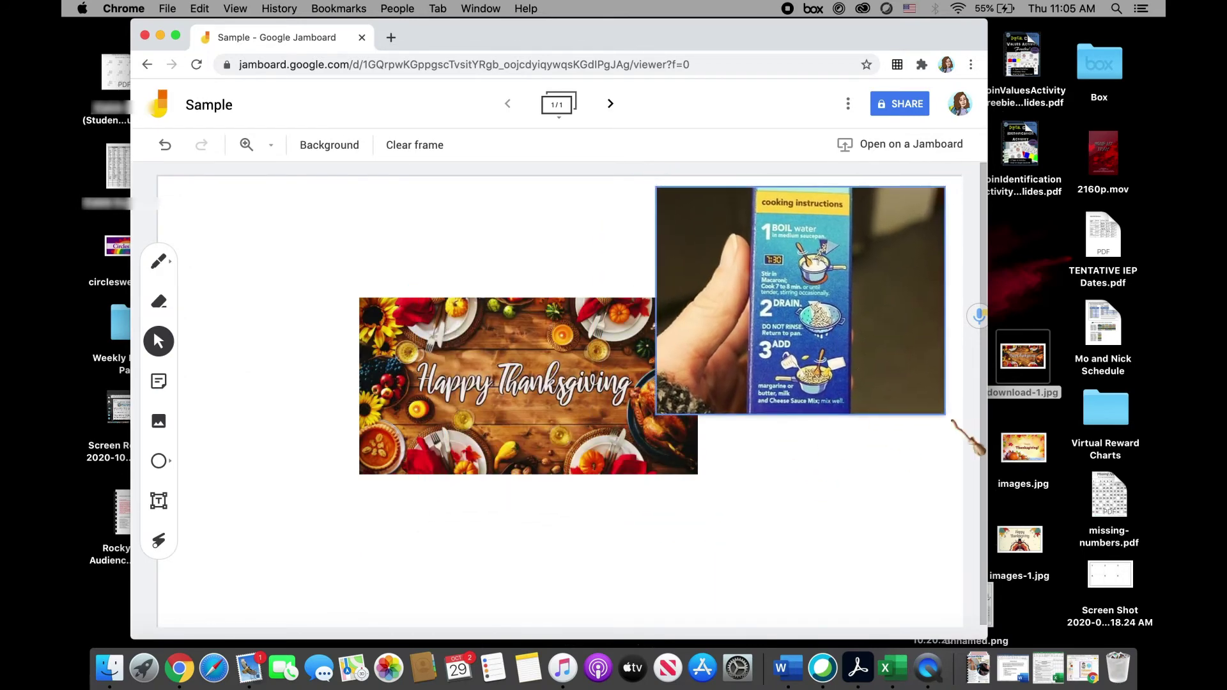
pyautogui.moveTo(944, 414); pyautogui.dragTo(863, 347)
# Delete the cooking instructions photo and the Happy Thanksgiving image from the frame
pyautogui.press('Delete')
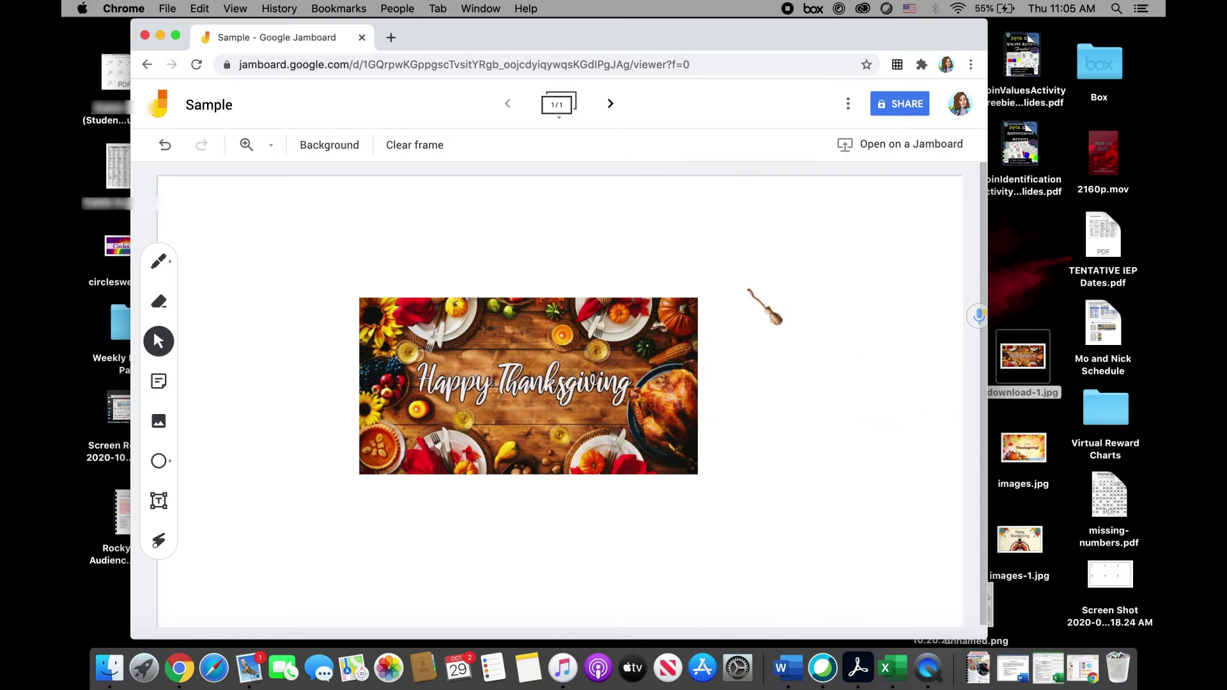
pyautogui.click(506, 379)
pyautogui.press('Delete')
# View the Photos source for adding images, and close the file selection without inserting anything
pyautogui.click(158, 420)
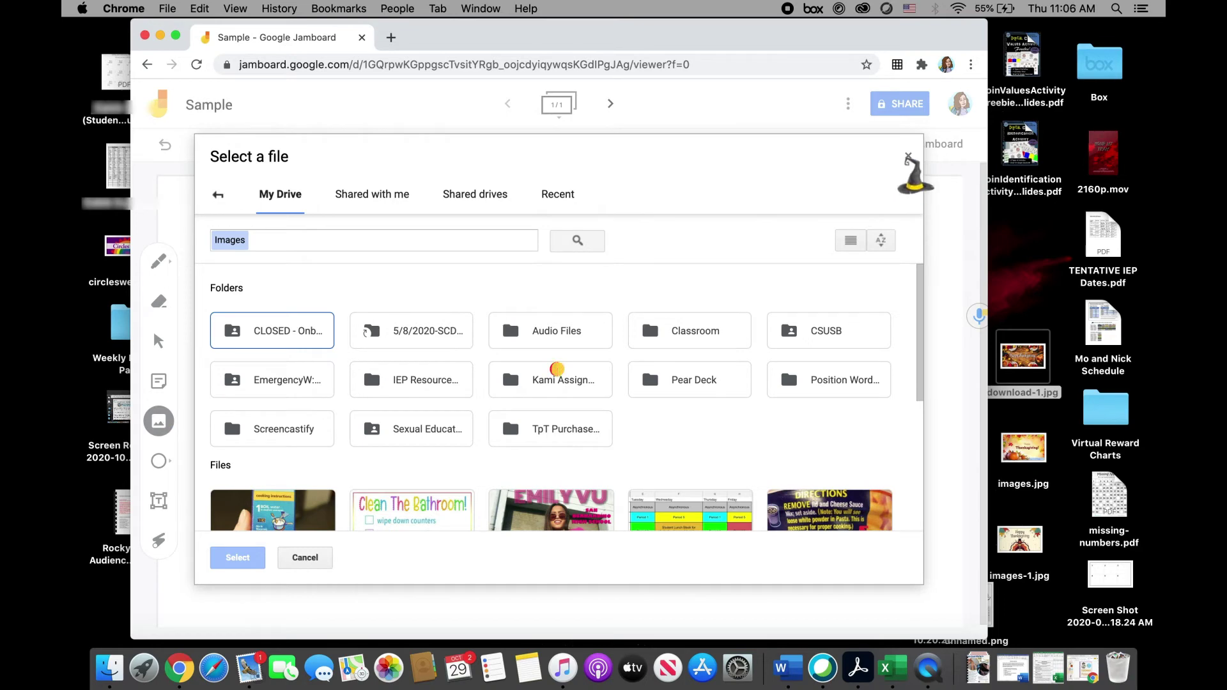
pyautogui.click(218, 199)
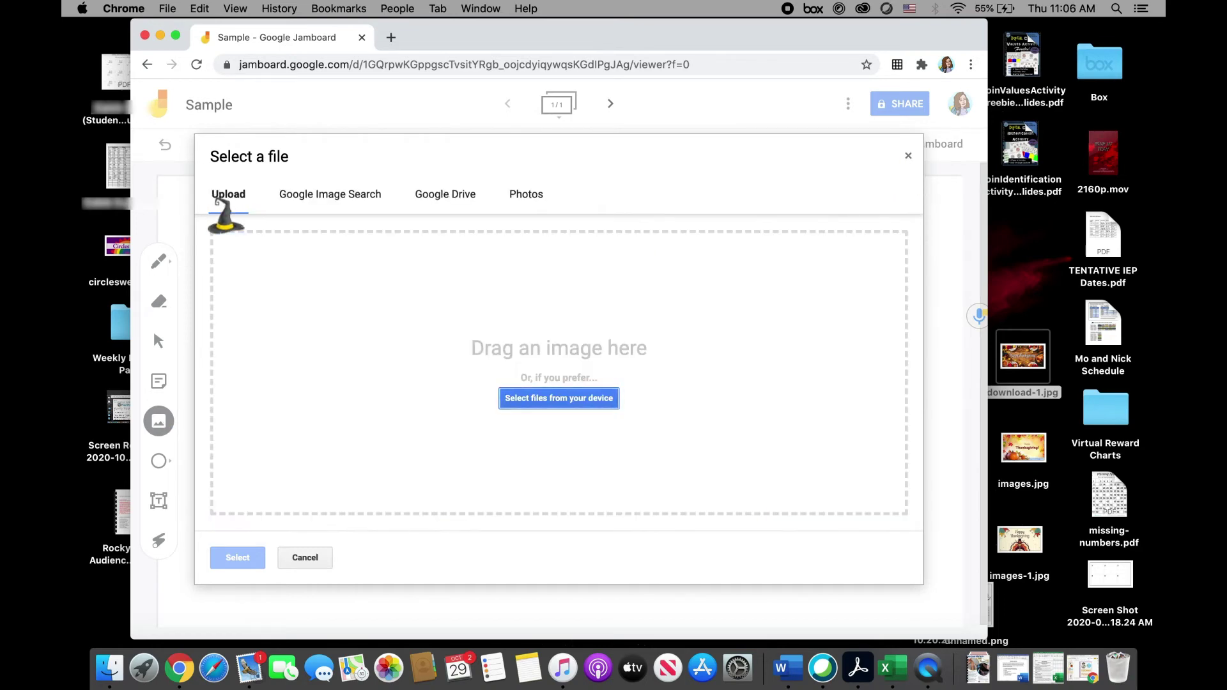
pyautogui.click(524, 194)
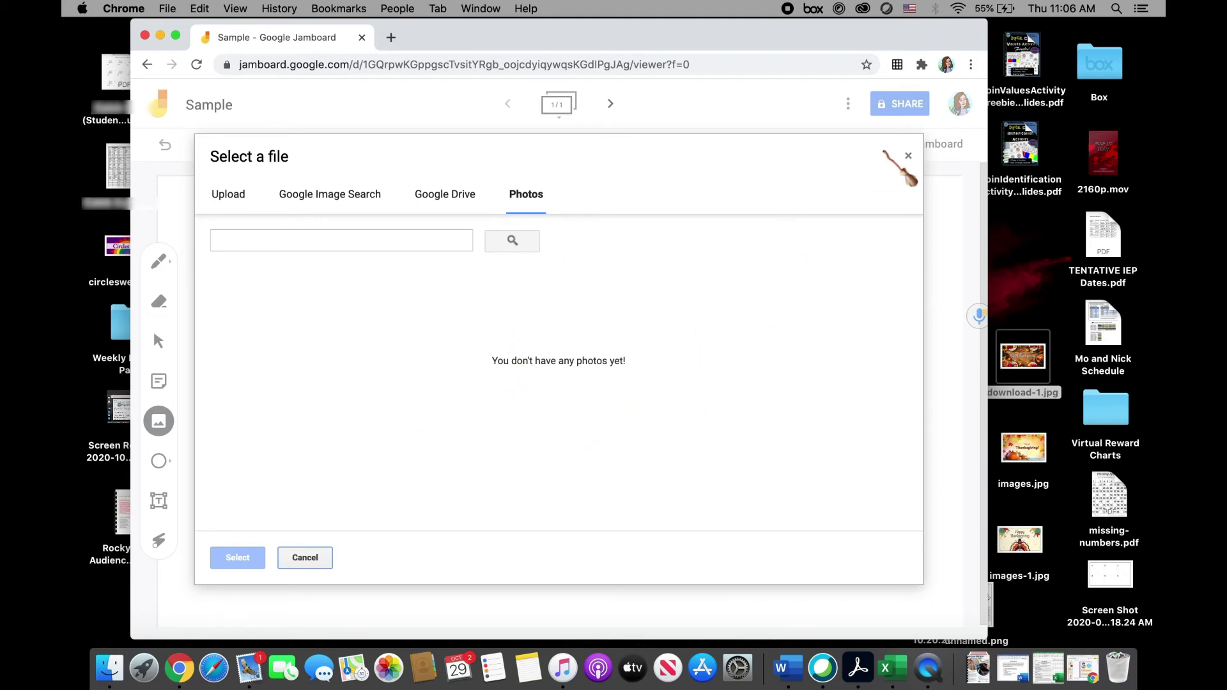
pyautogui.click(907, 157)
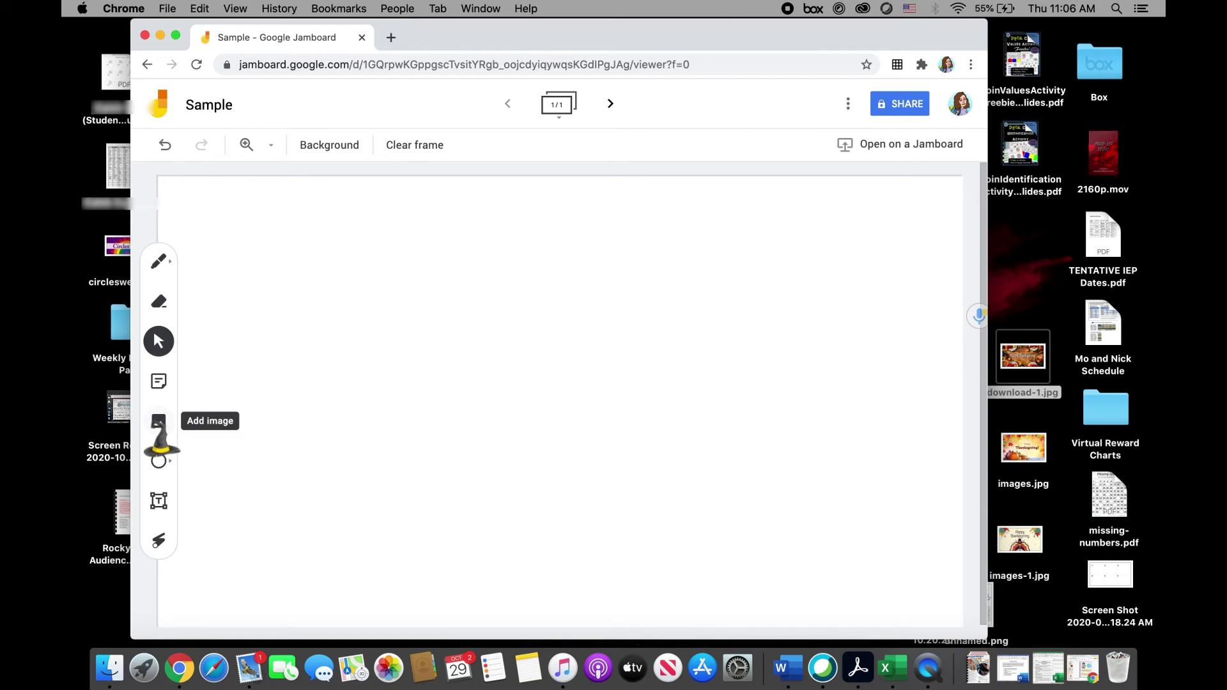
# Draw a black-outlined square in the left-centre area of the empty frame with the square shape tool
pyautogui.click(160, 462)
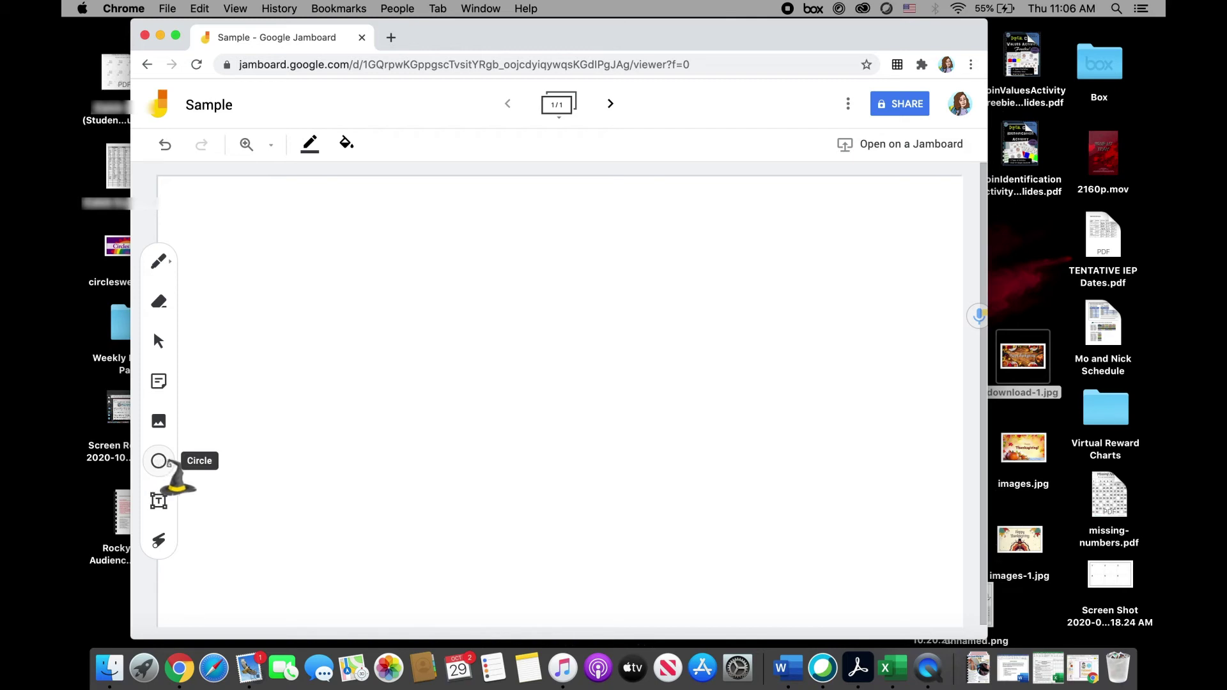
pyautogui.click(168, 465)
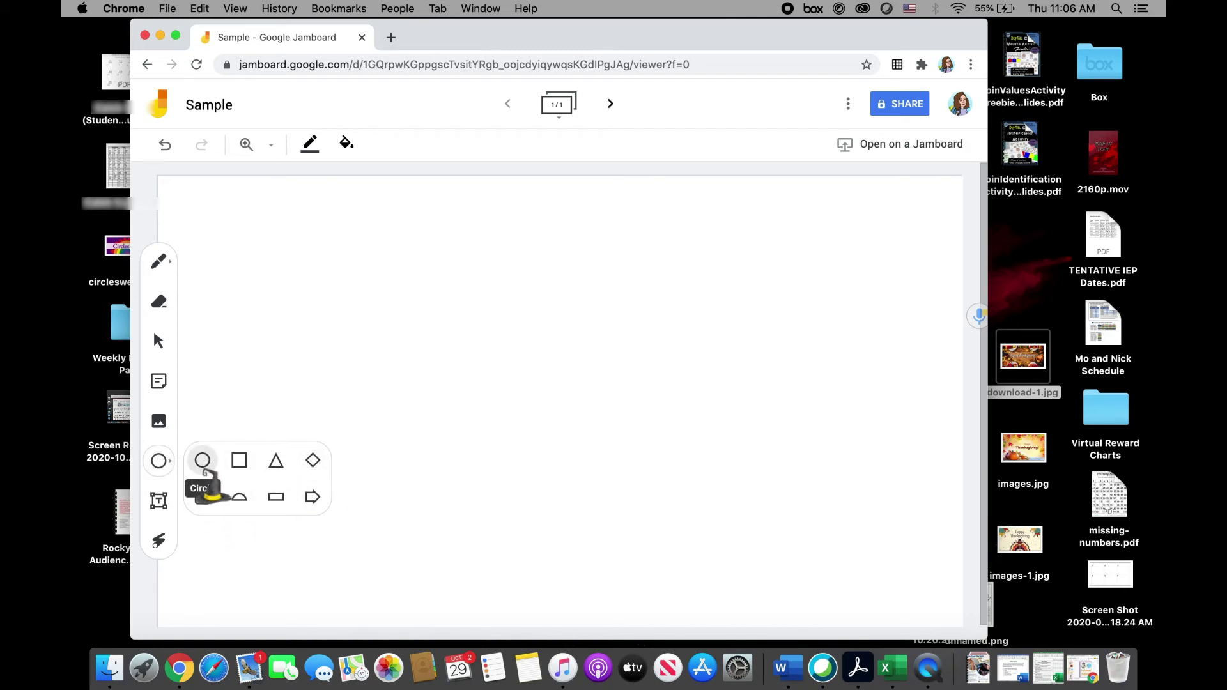
pyautogui.click(239, 460)
pyautogui.click(377, 276)
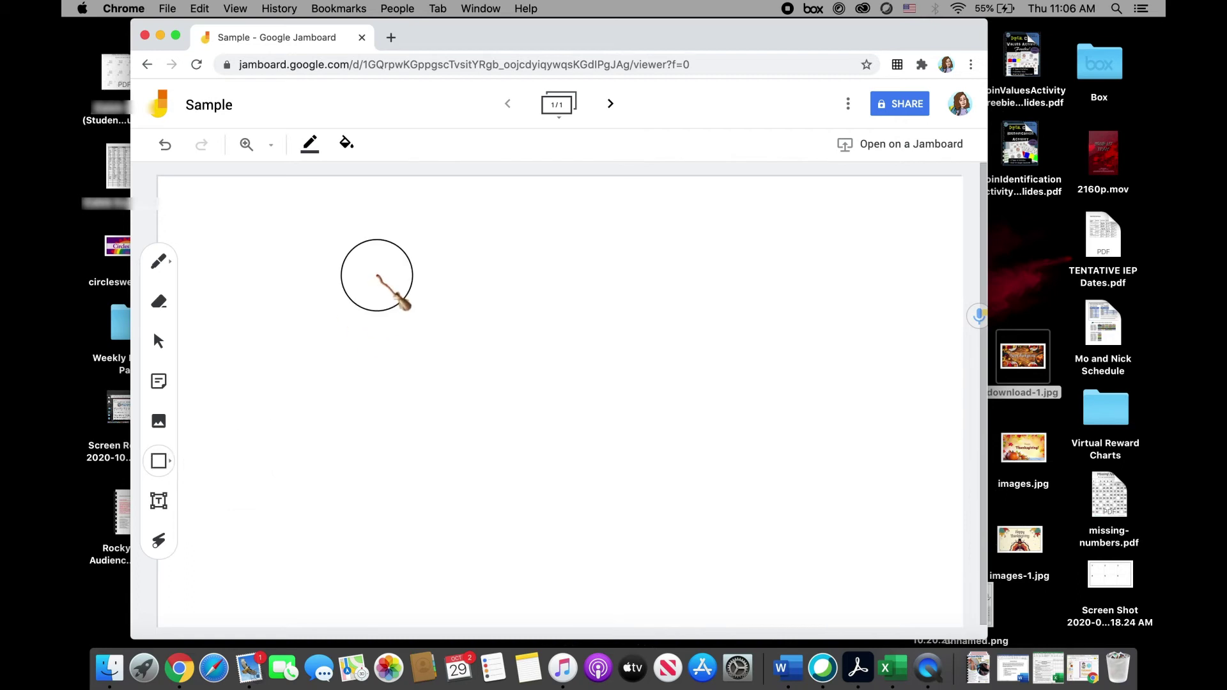
pyautogui.moveTo(377, 276); pyautogui.dragTo(525, 421)
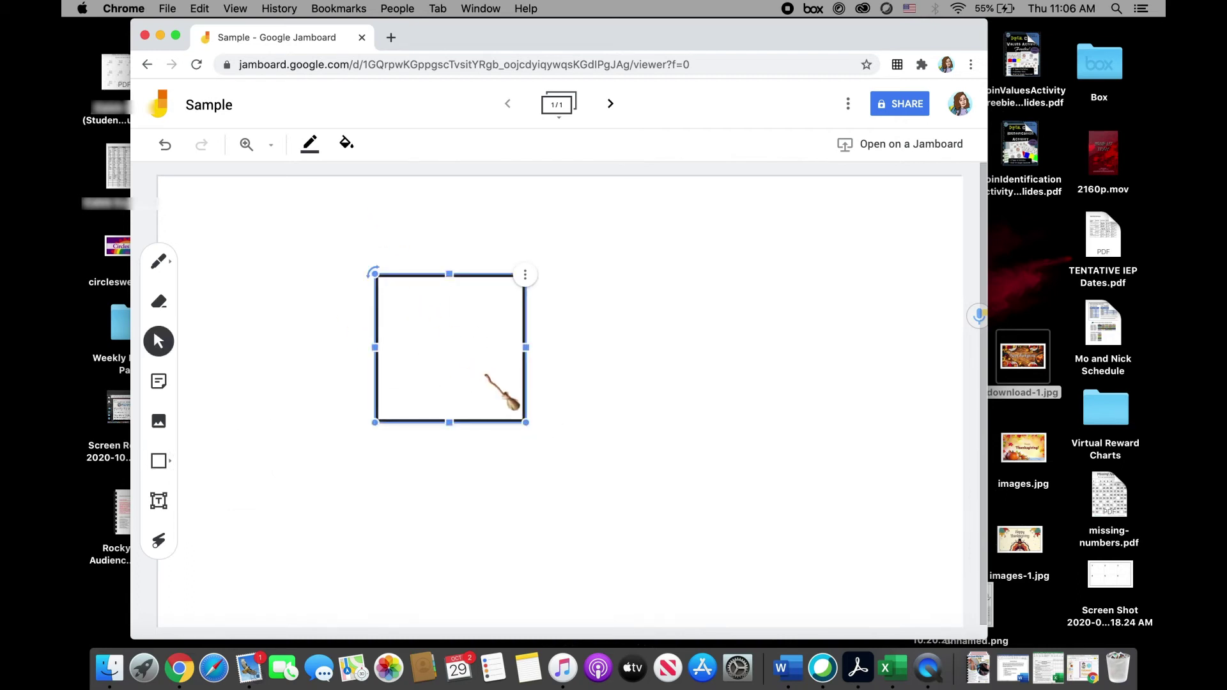
# Move the black-outlined square toward the frame's upper-left area and try a light teal and a yellow fill on it
pyautogui.moveTo(469, 379); pyautogui.dragTo(382, 352)
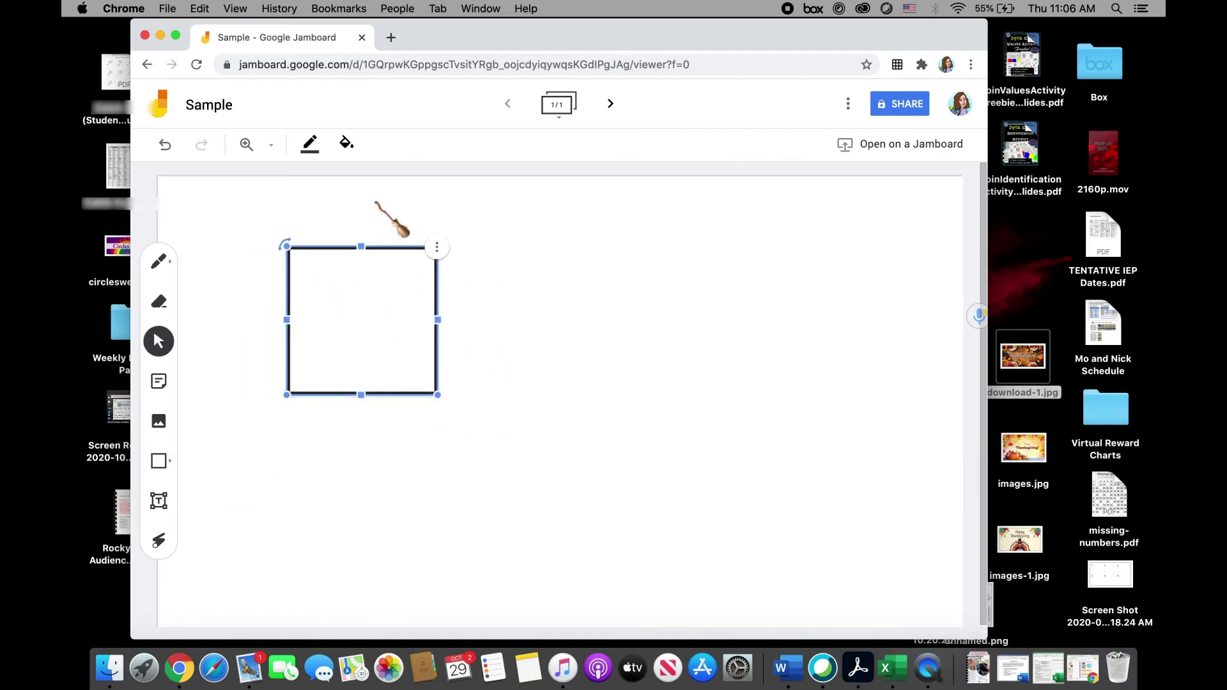
pyautogui.click(346, 143)
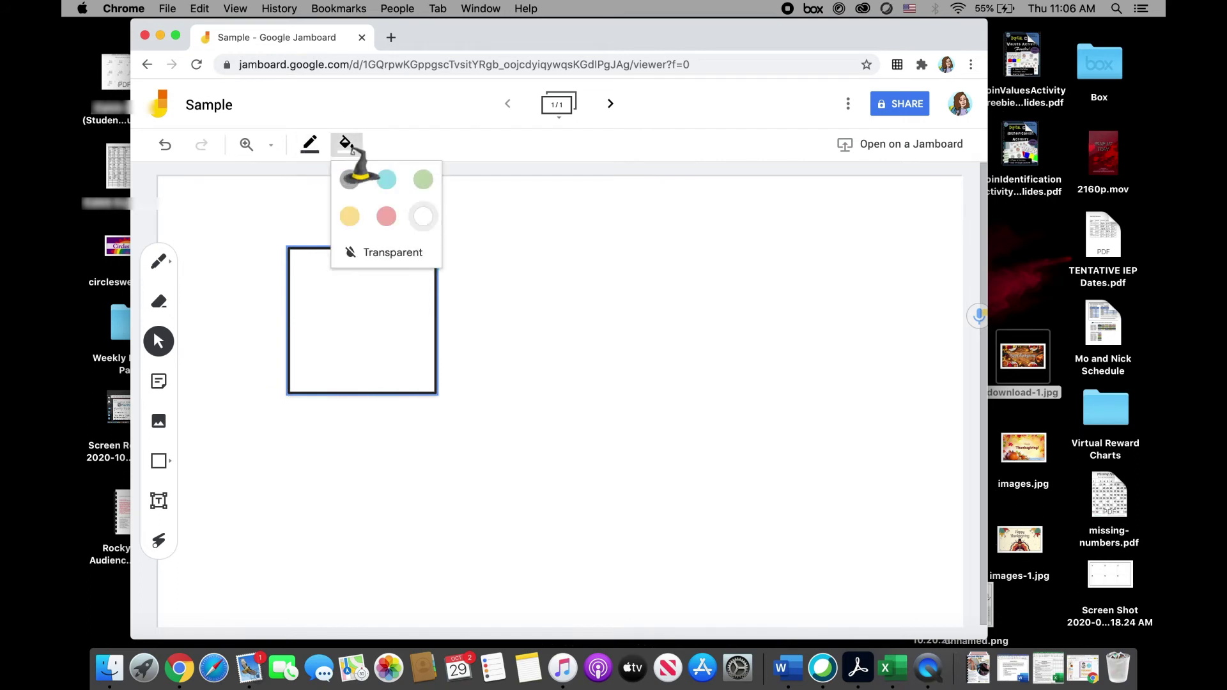
pyautogui.click(391, 180)
pyautogui.click(346, 143)
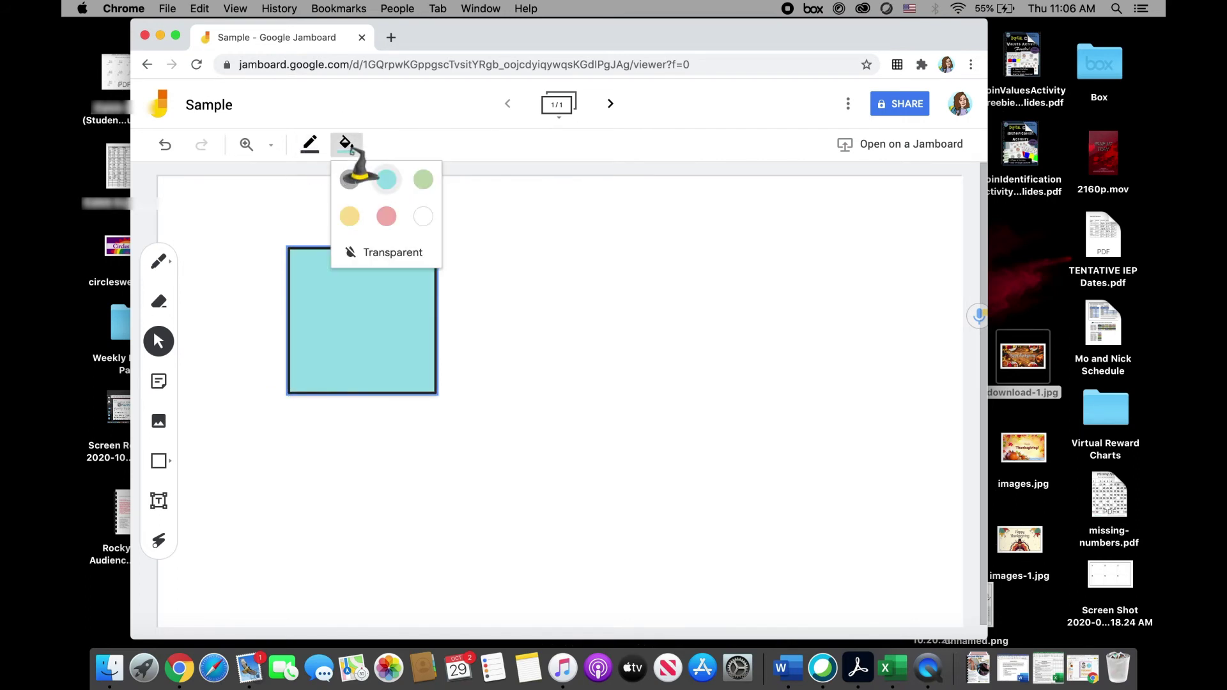
pyautogui.click(351, 215)
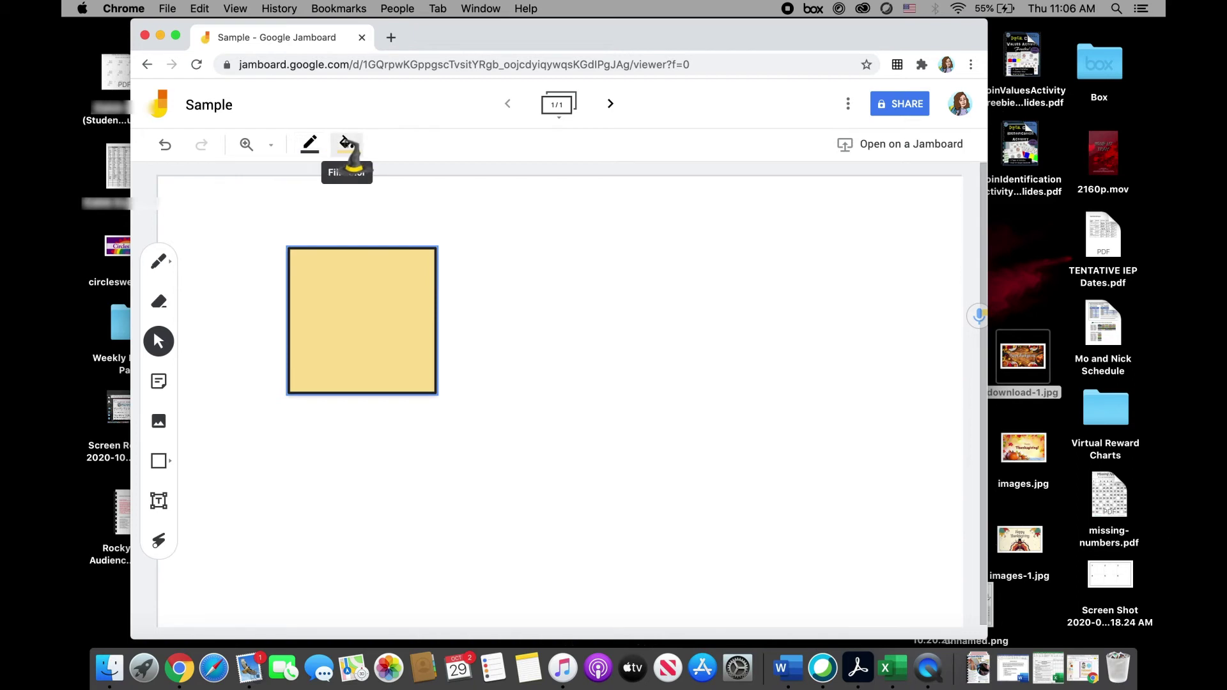
# Give the square a green border and a transparent fill
pyautogui.click(310, 143)
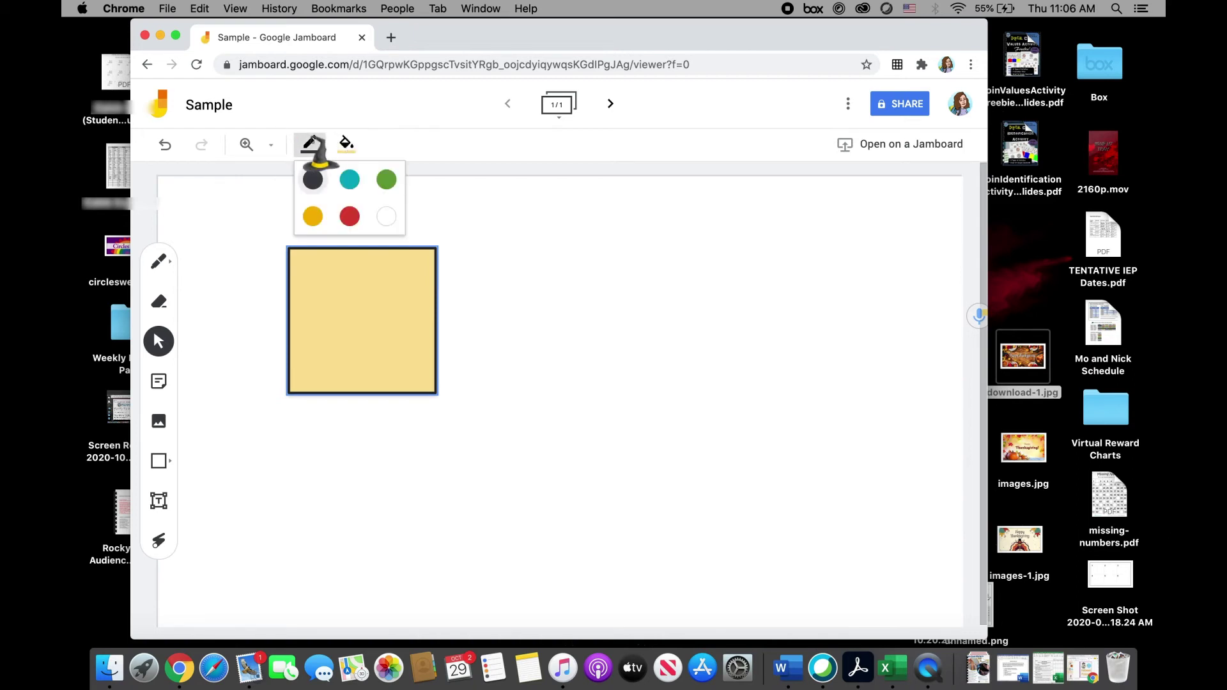
pyautogui.click(386, 181)
pyautogui.click(347, 143)
pyautogui.click(380, 251)
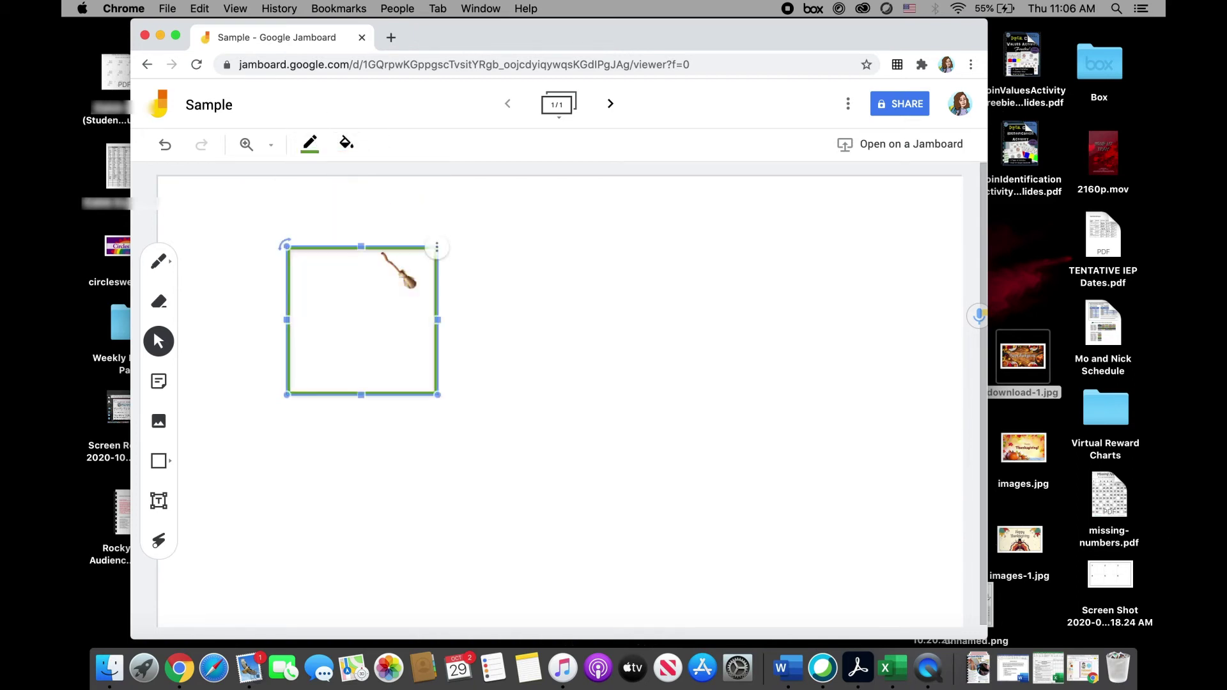
# Nudge the green-bordered square slightly down and delete it from the frame
pyautogui.moveTo(391, 332)
pyautogui.mouseDown()
pyautogui.moveTo(480, 342)
pyautogui.moveTo(382, 339)
pyautogui.mouseUp()
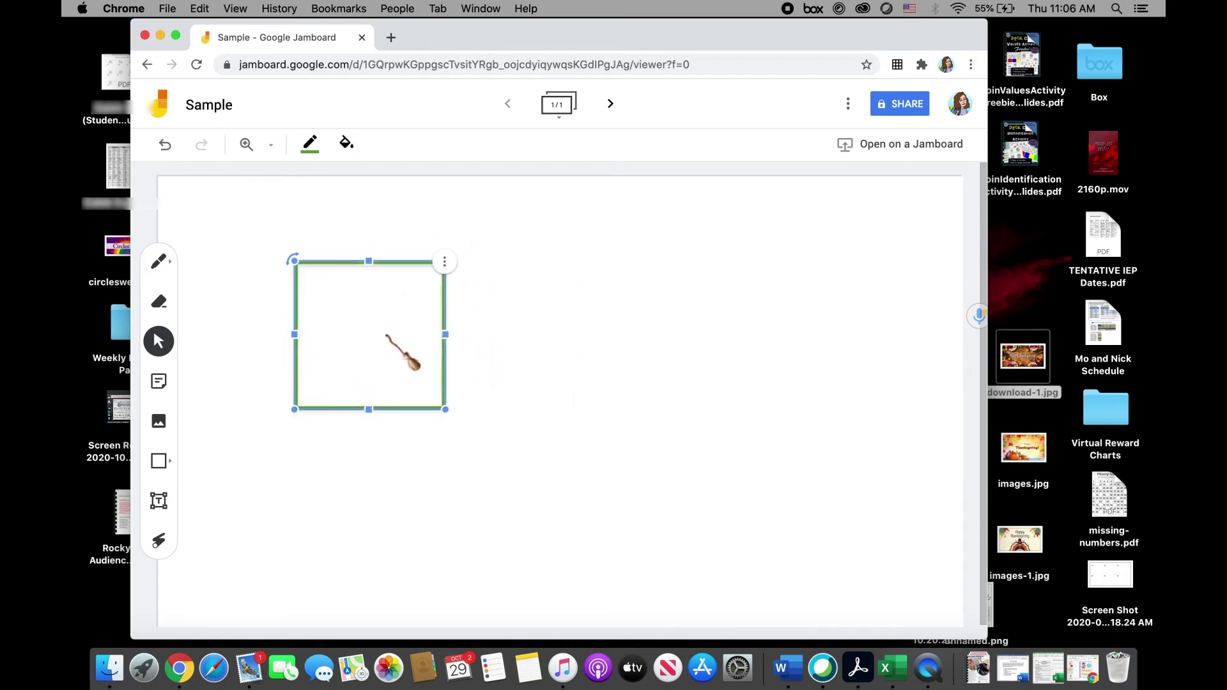
pyautogui.press('Delete')
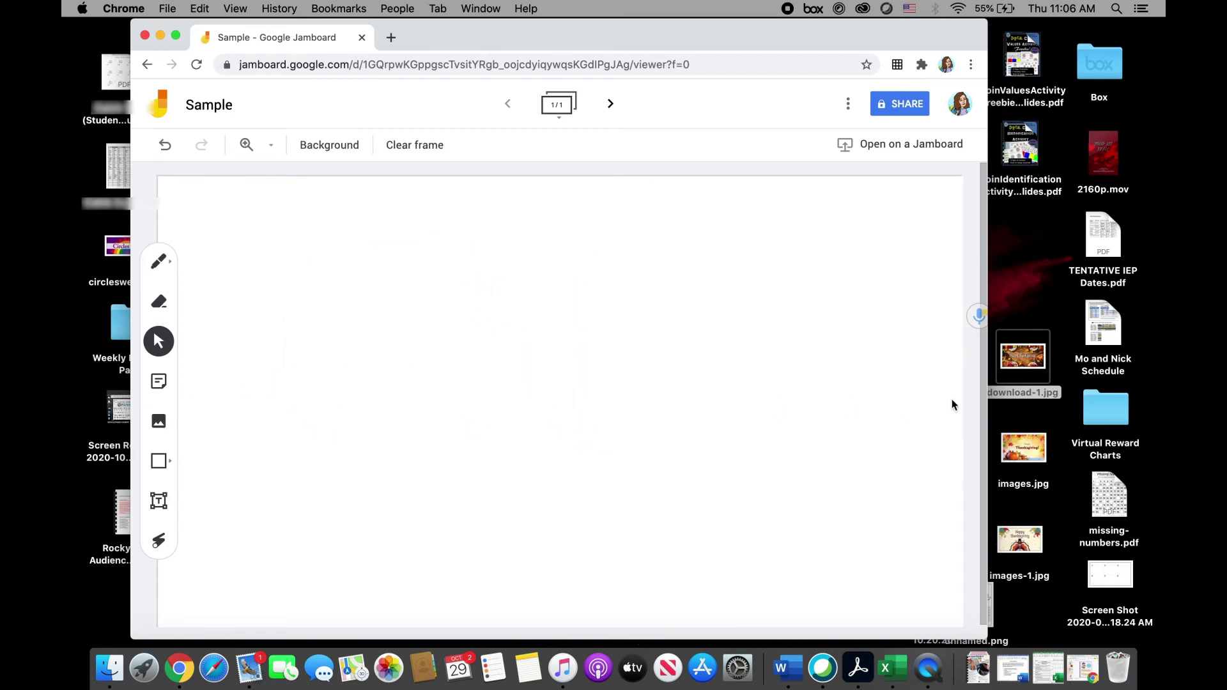
# Search Google Image Search for "car" as an image to add, and filter the results to red
pyautogui.click(158, 420)
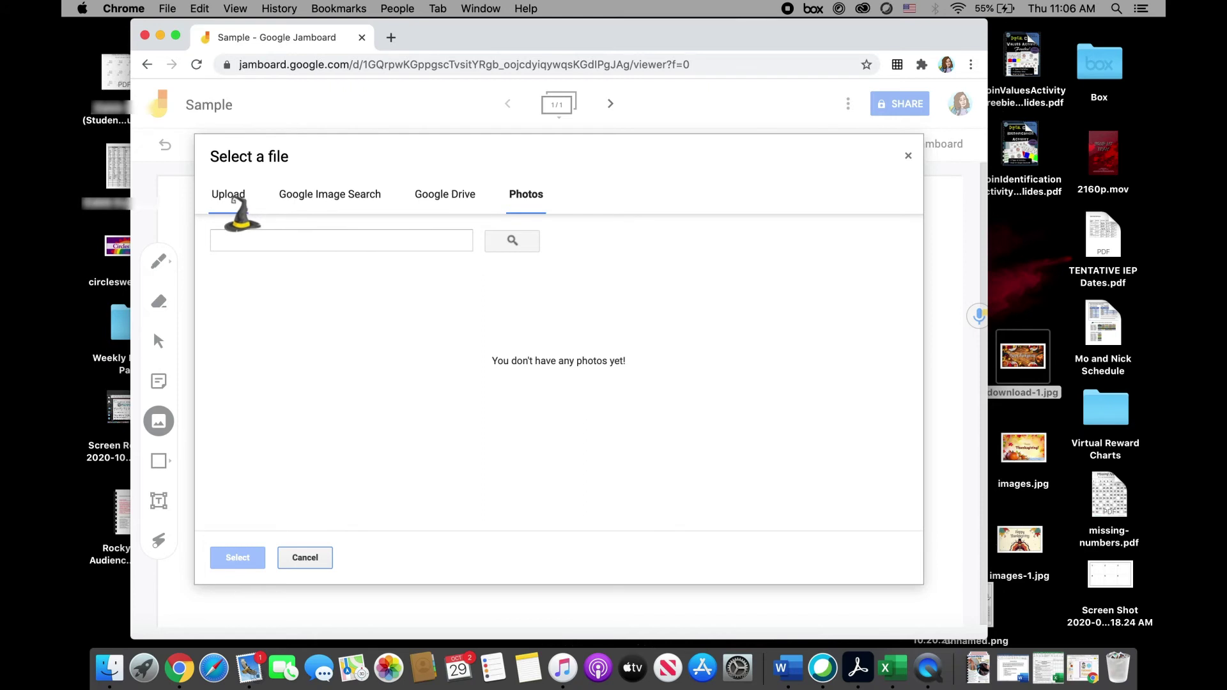
pyautogui.click(345, 195)
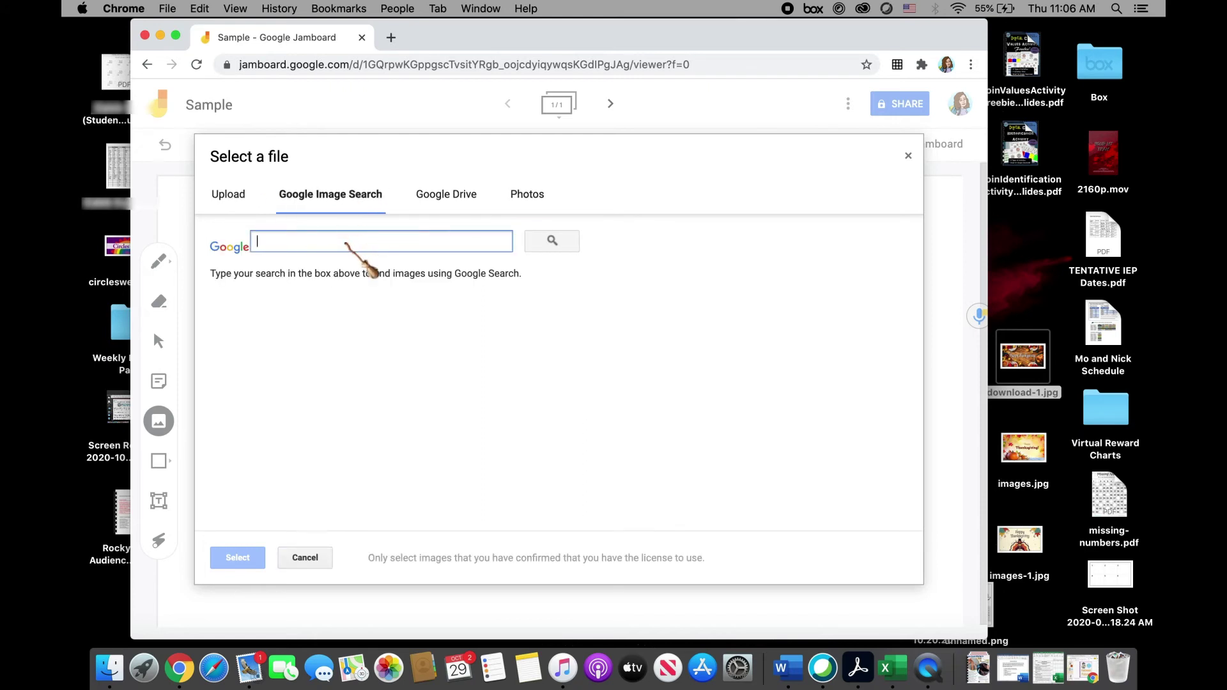
pyautogui.write('car')
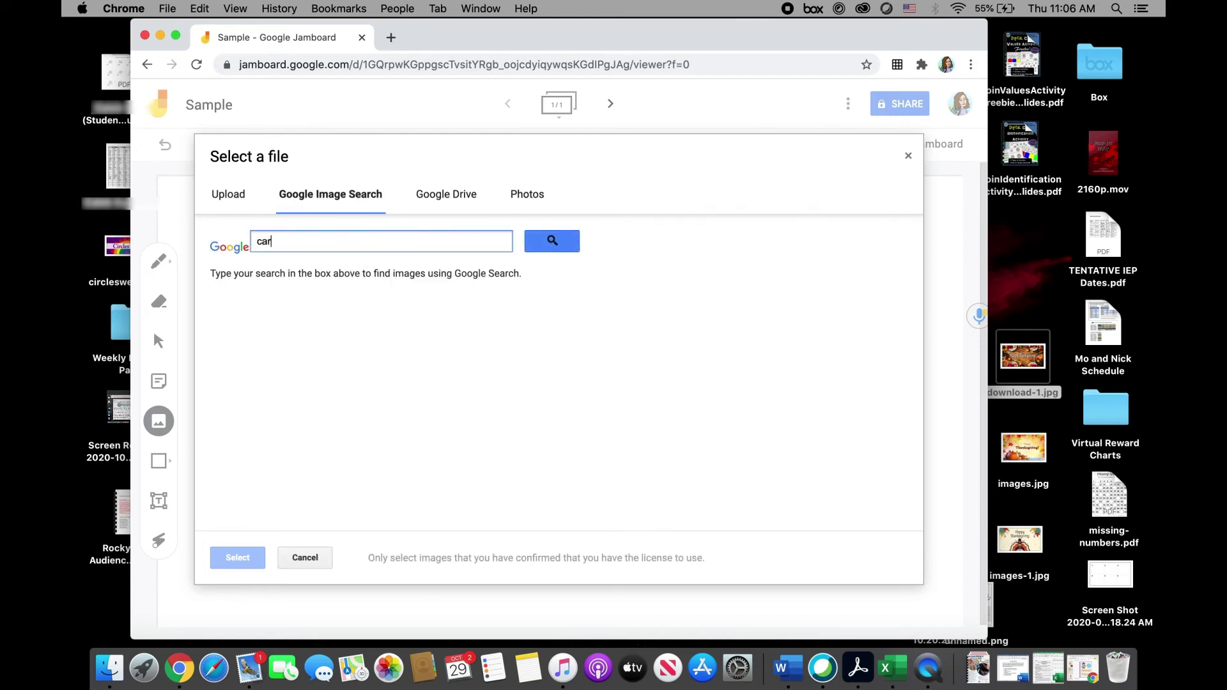
pyautogui.press('Return')
pyautogui.click(321, 269)
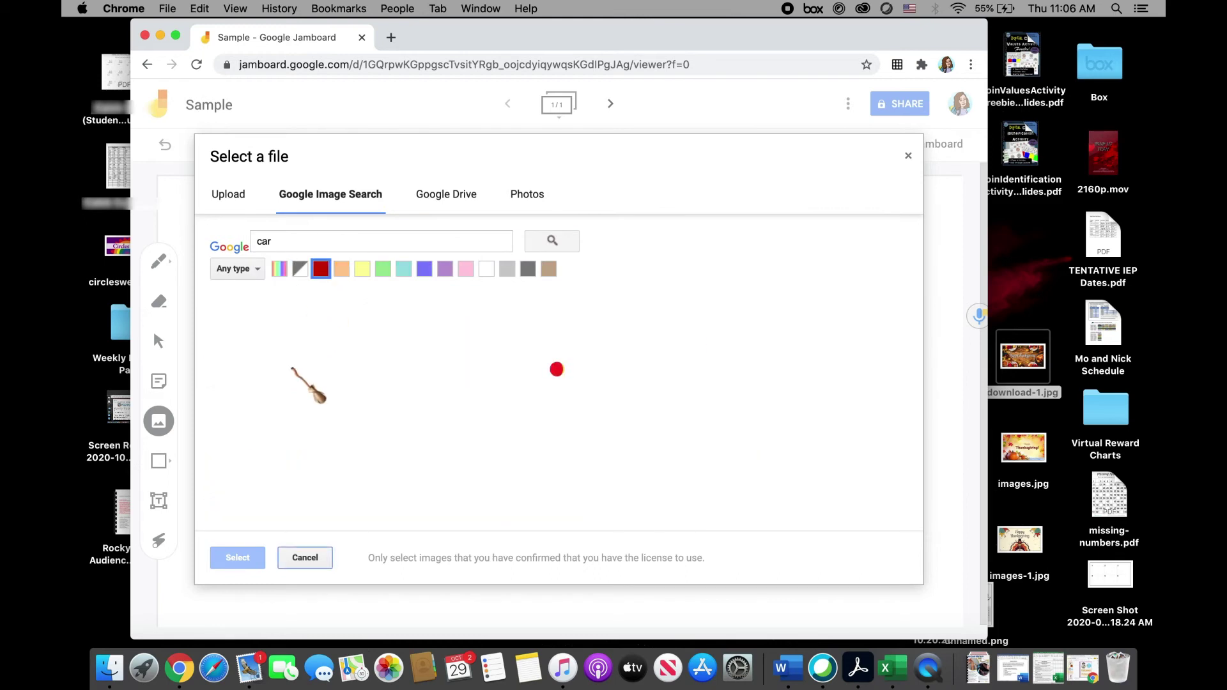
# Insert the first red car photo, parked before a red wall, and shrink it in the frame's left-centre area
pyautogui.click(291, 383)
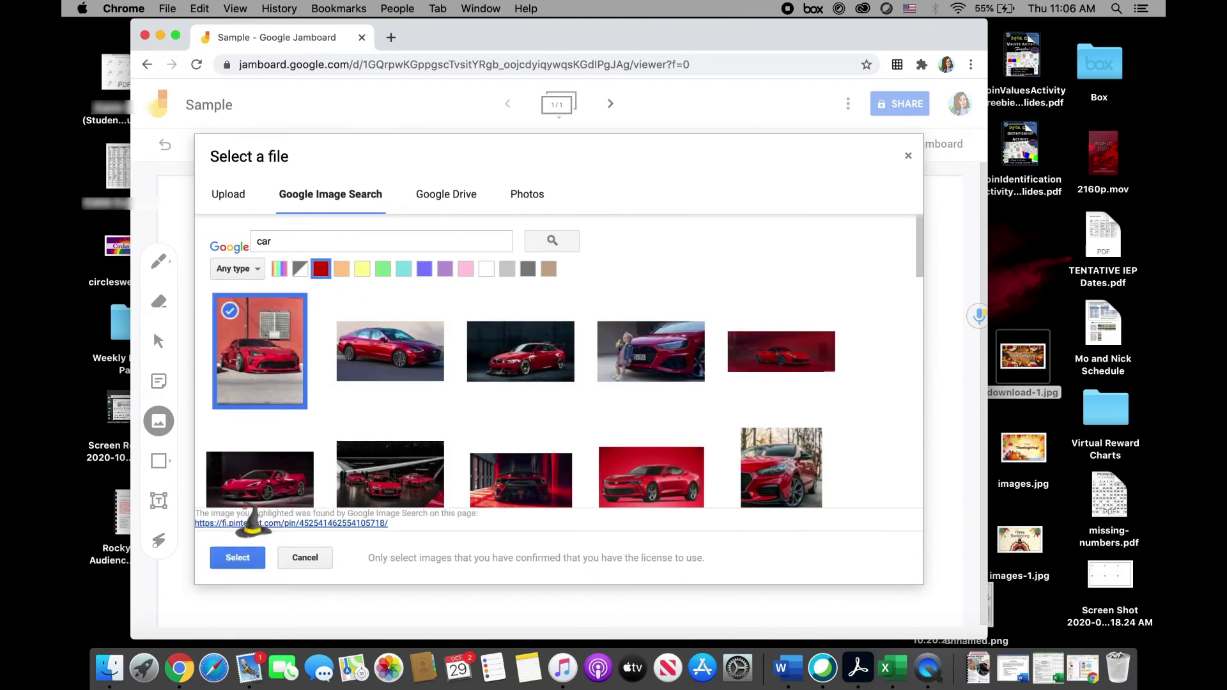
pyautogui.click(237, 557)
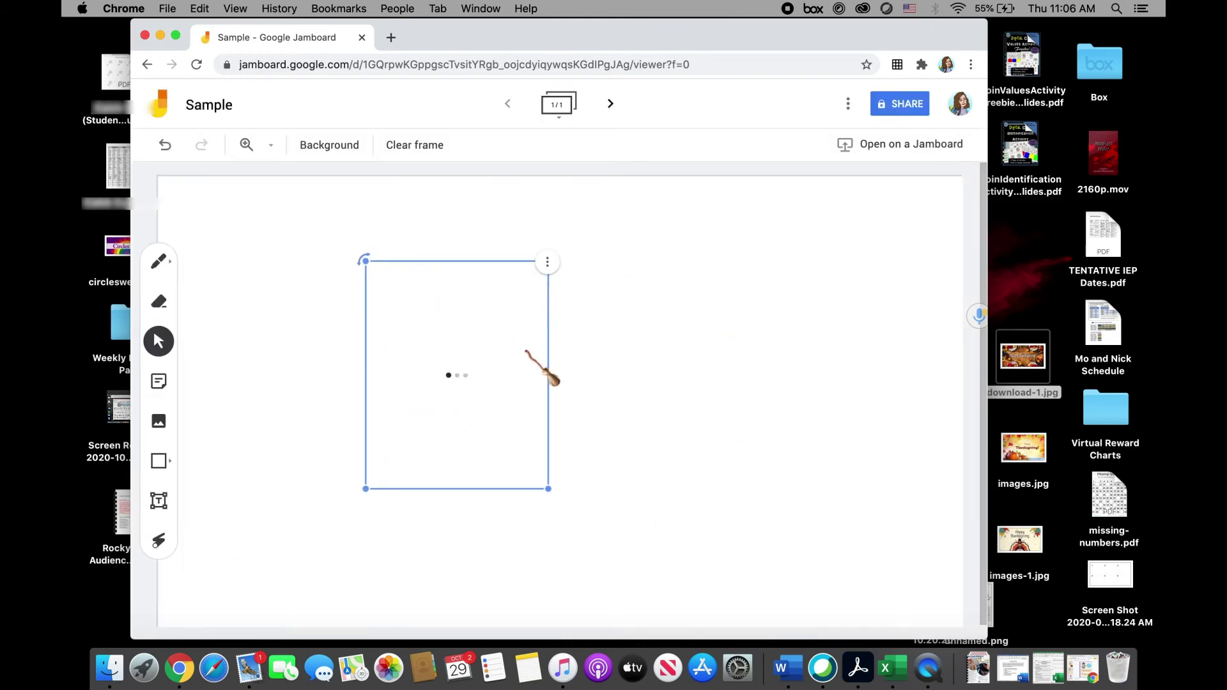
pyautogui.moveTo(548, 489); pyautogui.dragTo(452, 425)
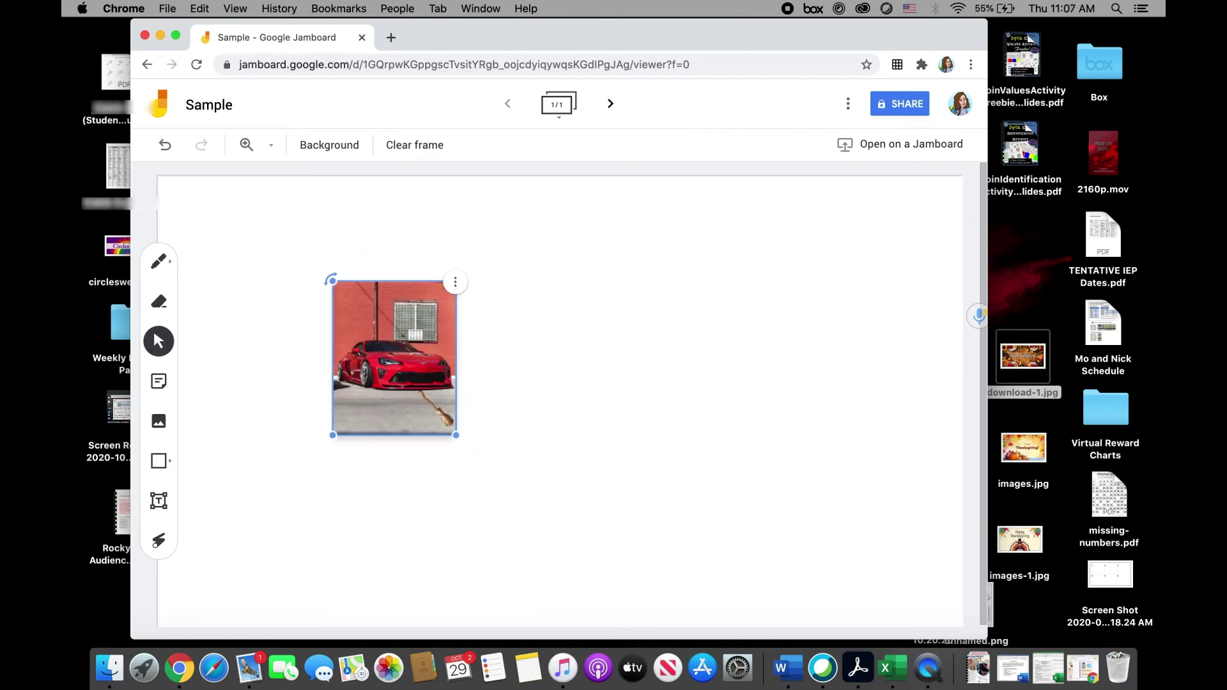
# Search for "car" images filtered to blue, and insert the photo of the blue car on a beach
pyautogui.click(159, 421)
pyautogui.click(324, 248)
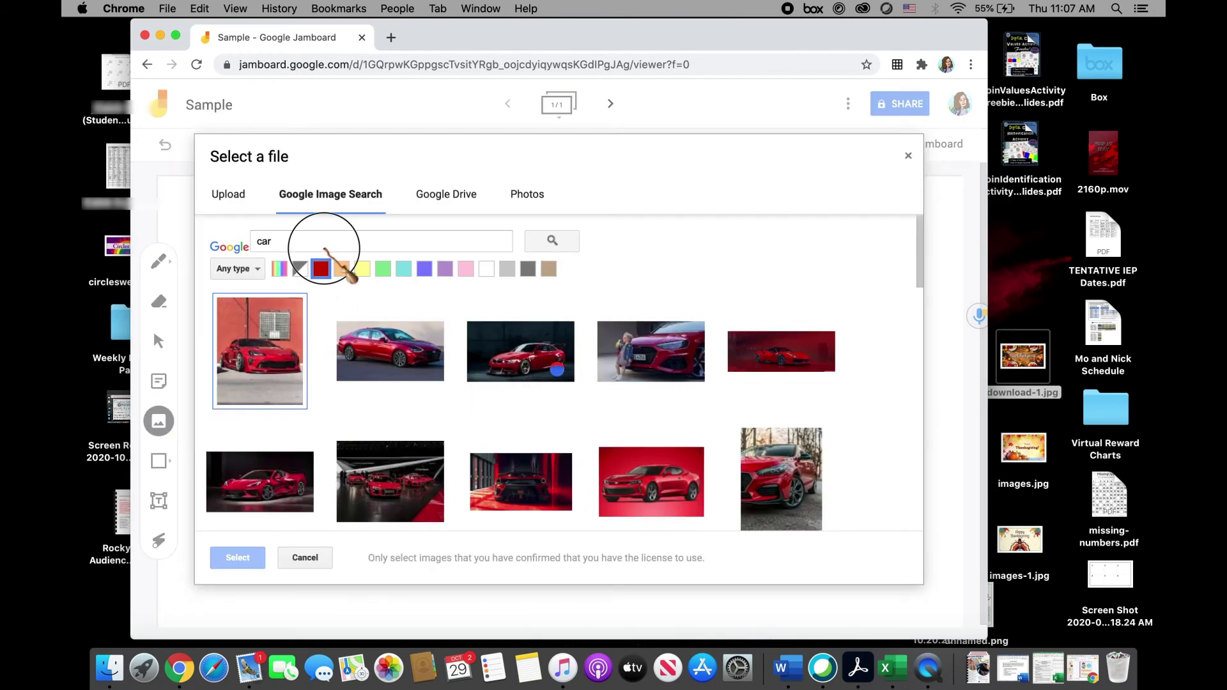
pyautogui.press('super+a')
pyautogui.write('c')
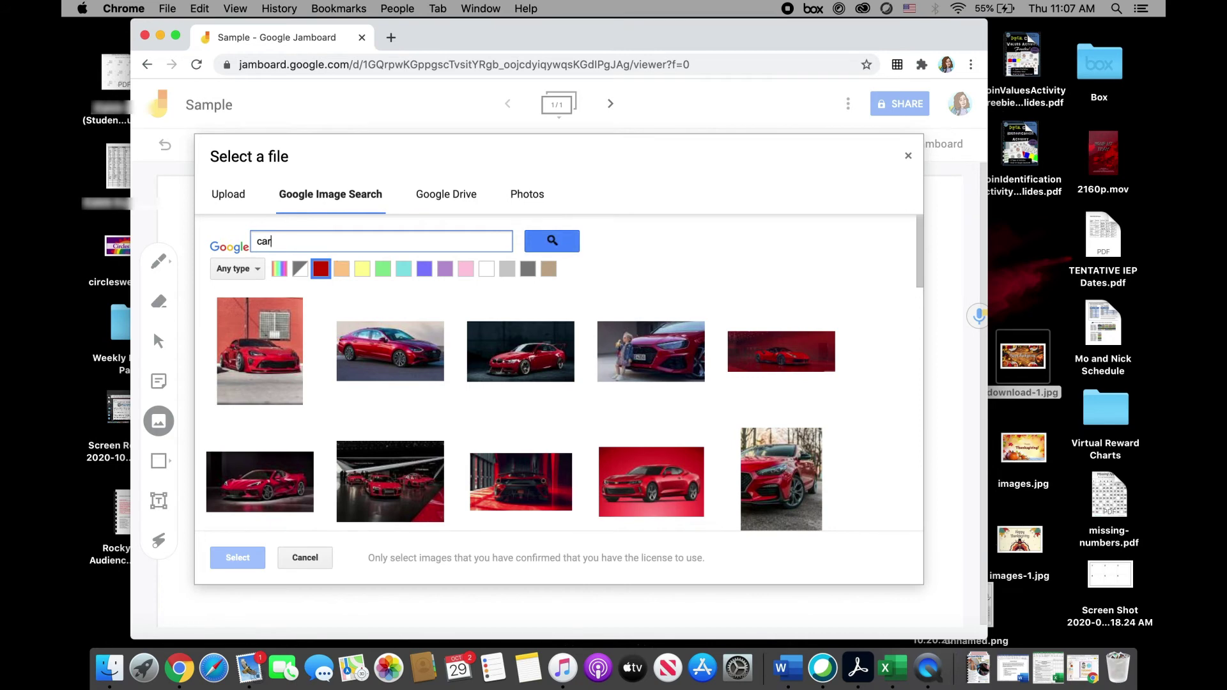
pyautogui.click(424, 268)
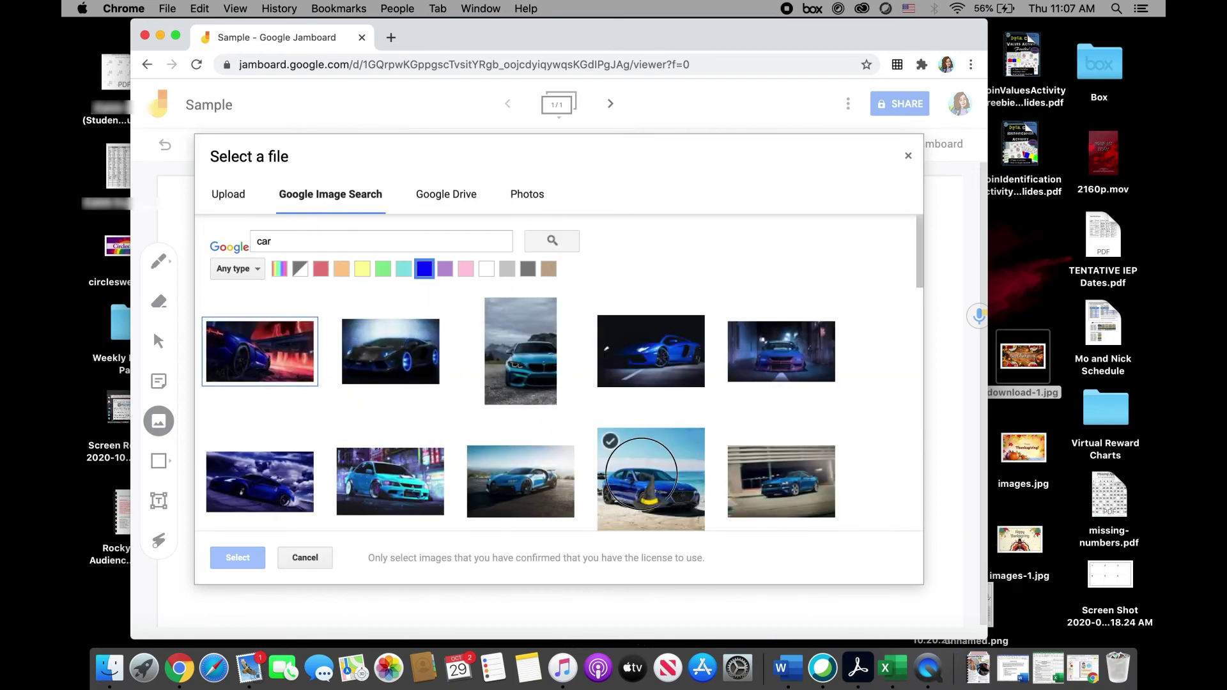
pyautogui.click(648, 481)
pyautogui.click(238, 557)
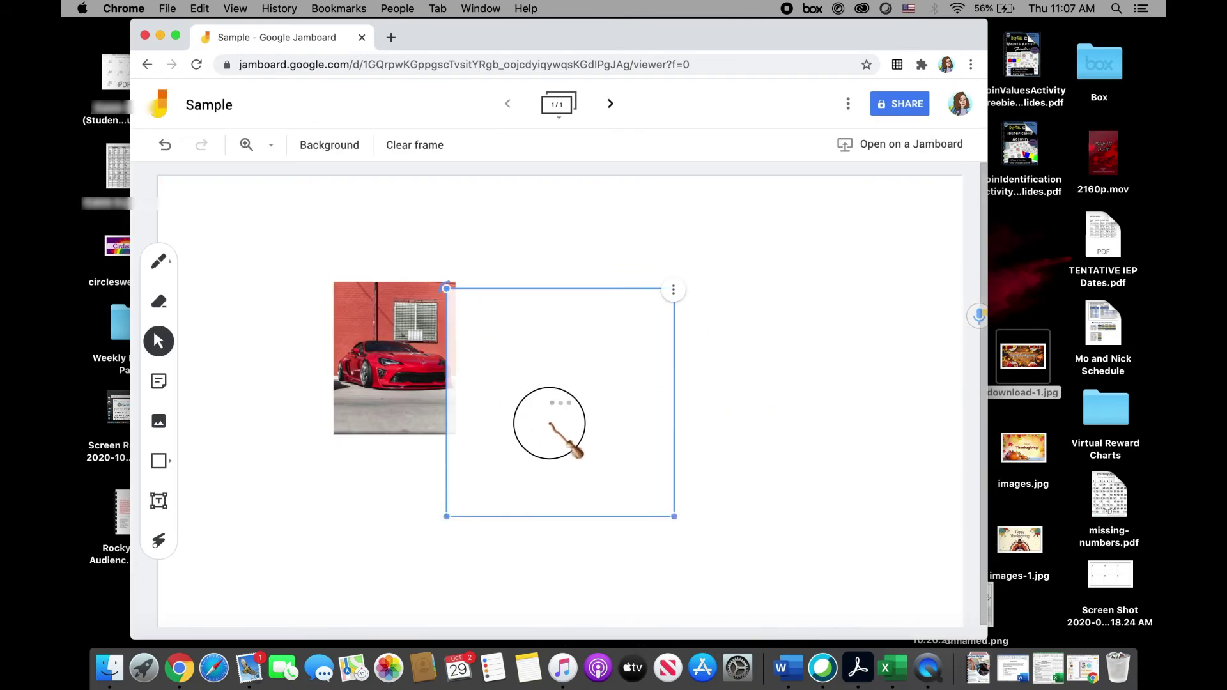
# Move the blue car photo to the right of the red car photo and shrink it to a similar size
pyautogui.moveTo(548, 423); pyautogui.dragTo(681, 377)
pyautogui.moveTo(806, 470); pyautogui.dragTo(654, 384)
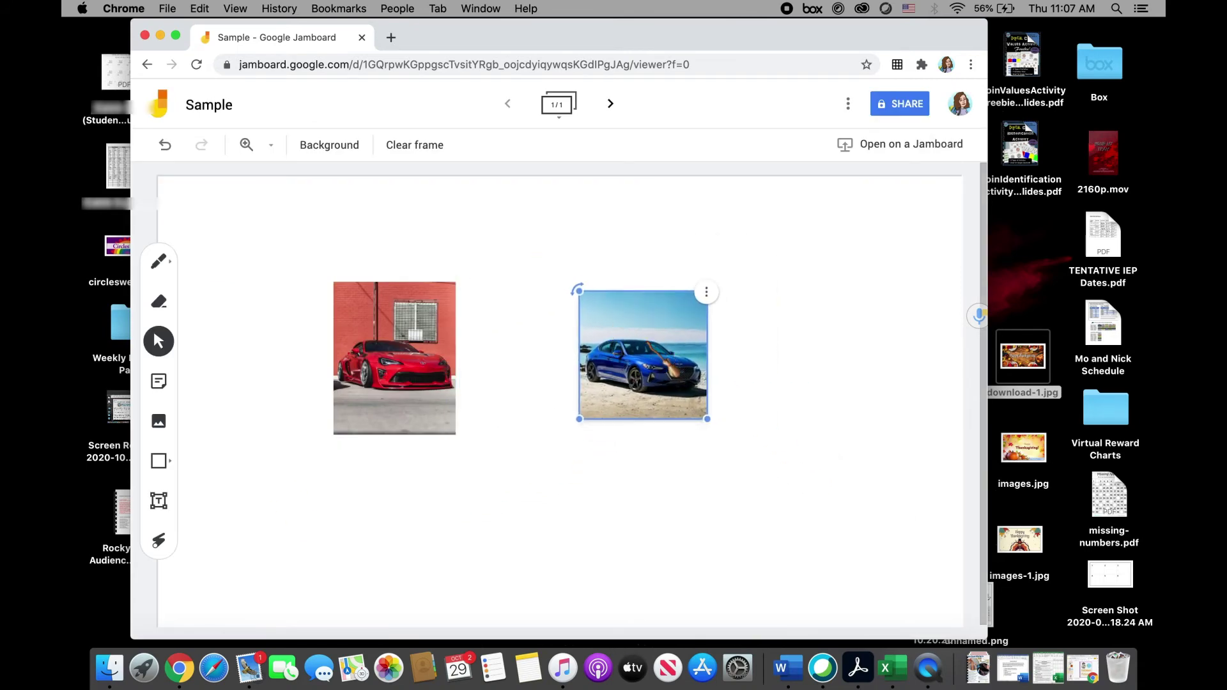
pyautogui.click(573, 255)
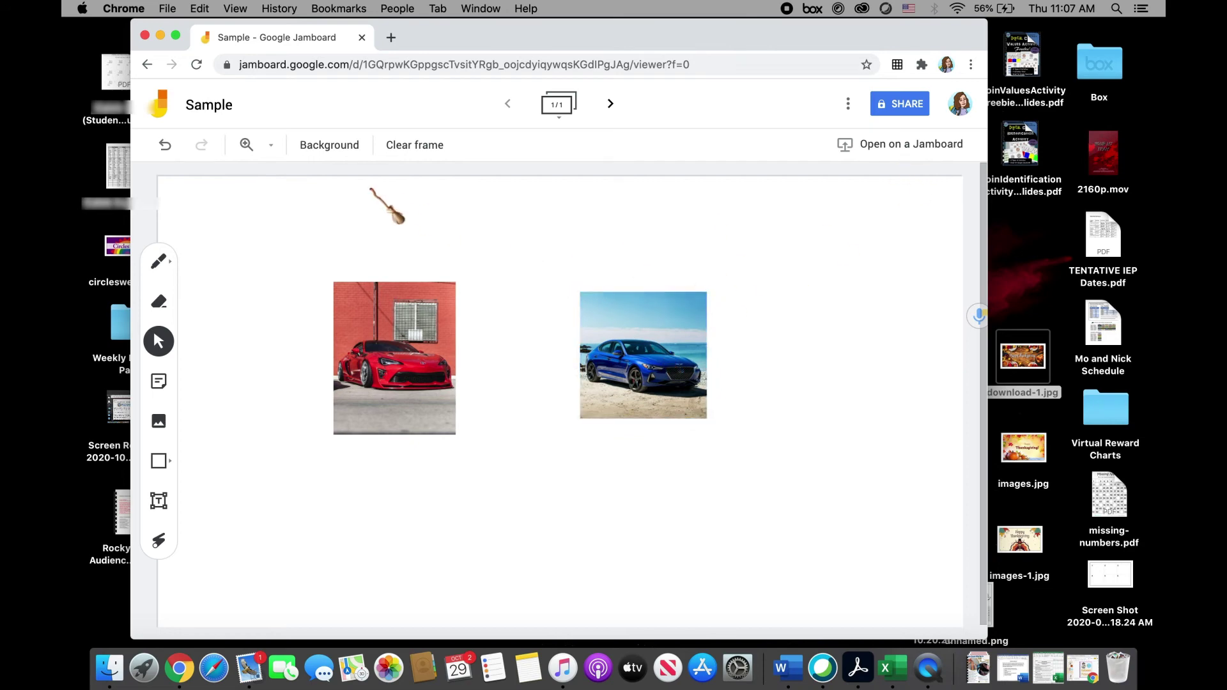
# Shift the red and blue car photos to the right, leaving empty space at the frame's left side
pyautogui.moveTo(412, 371); pyautogui.dragTo(446, 370)
pyautogui.moveTo(635, 351); pyautogui.dragTo(714, 351)
pyautogui.moveTo(482, 333); pyautogui.dragTo(527, 333)
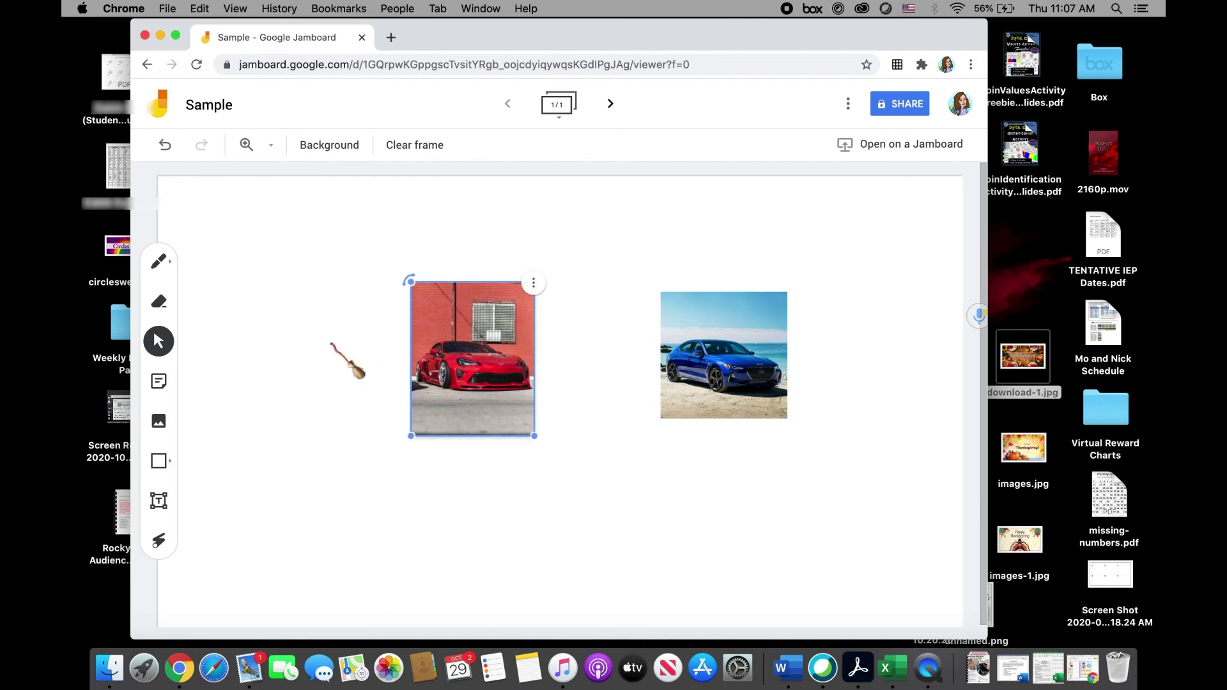
pyautogui.click(331, 343)
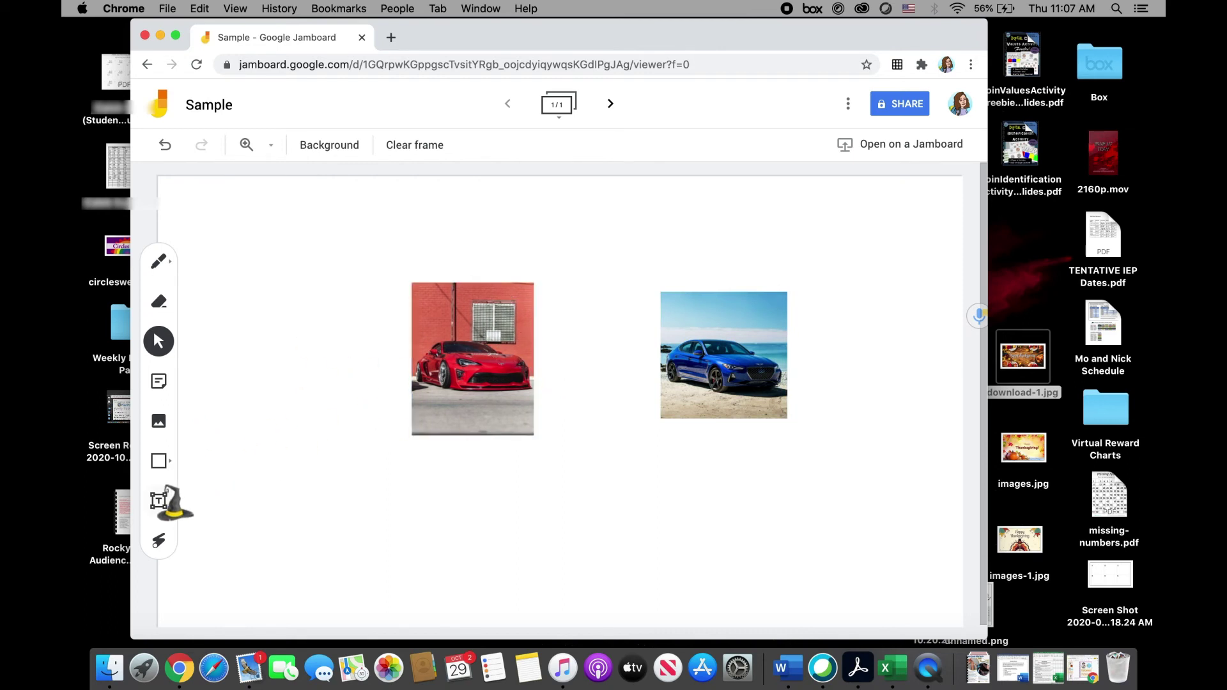
# Draw a green-outlined circle in the frame's upper-left area, about the size of a car photo
pyautogui.click(159, 461)
pyautogui.click(161, 461)
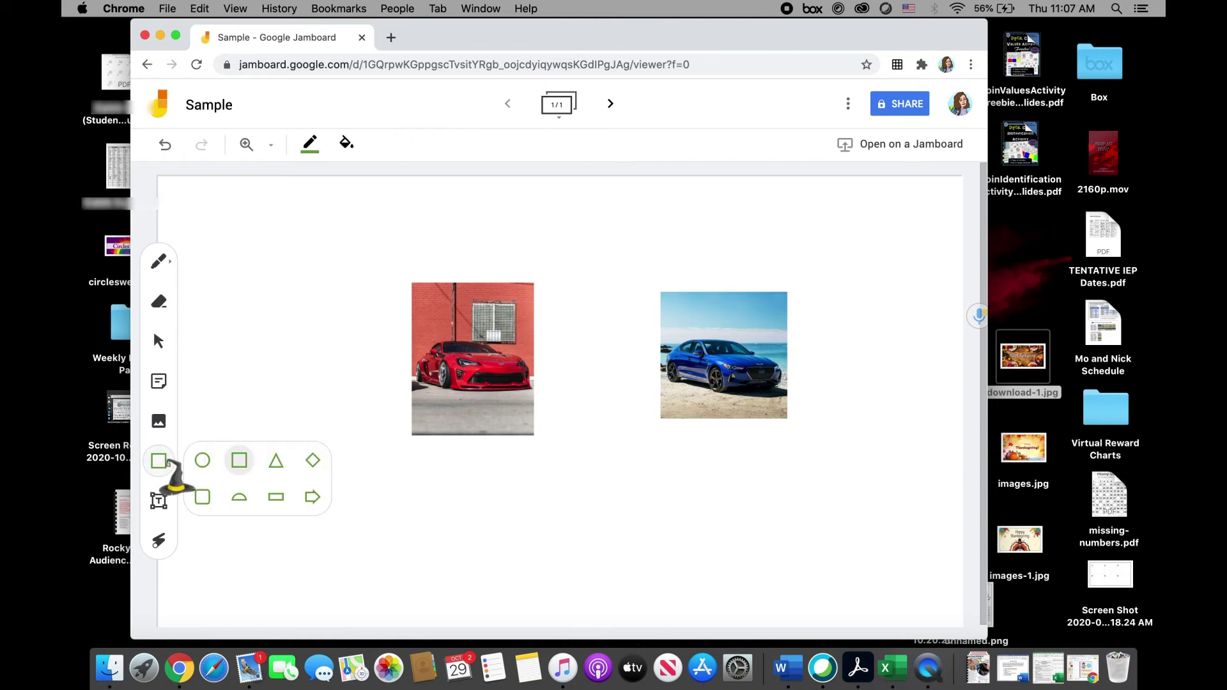
pyautogui.click(200, 461)
pyautogui.moveTo(193, 229); pyautogui.dragTo(345, 365)
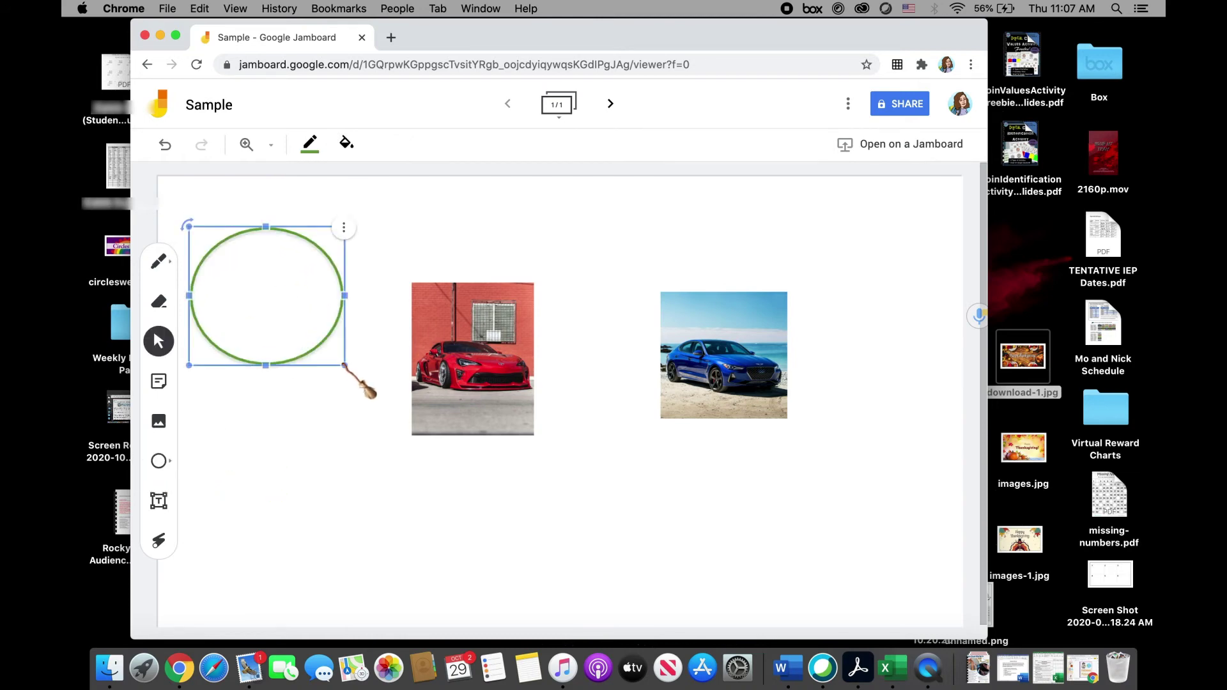
# Try a light teal and a white fill on the circle, and finish with a transparent fill
pyautogui.click(345, 144)
pyautogui.click(372, 205)
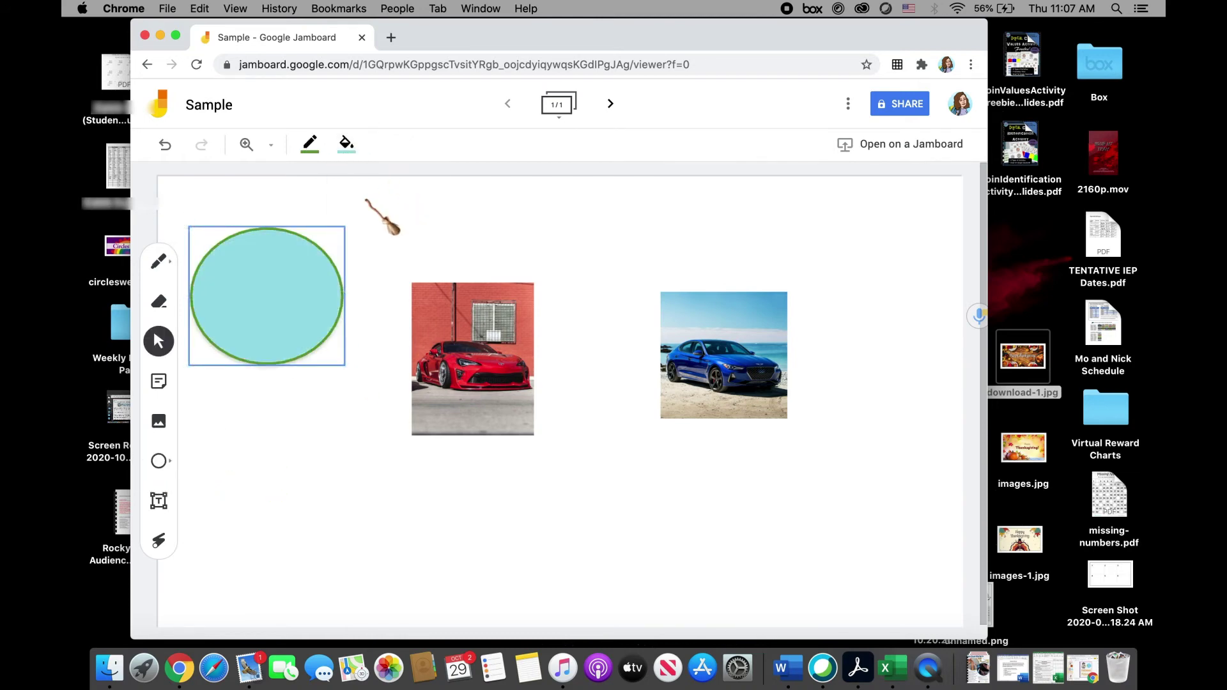
pyautogui.click(345, 144)
pyautogui.click(416, 215)
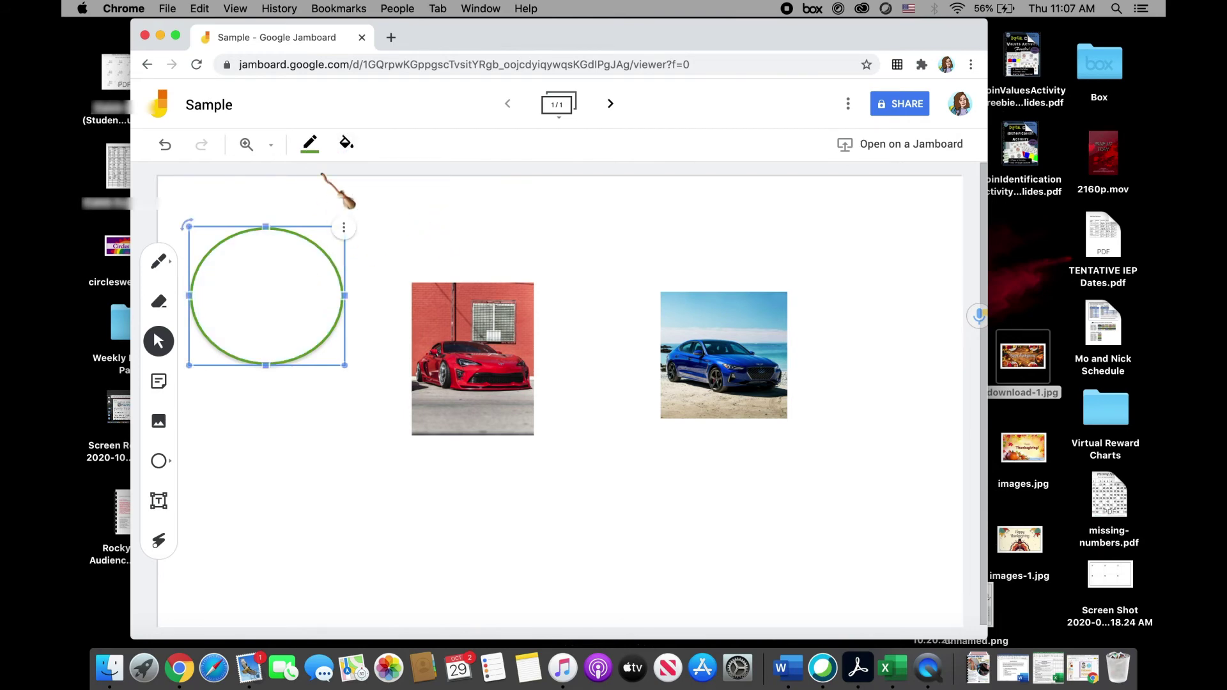
pyautogui.click(344, 143)
pyautogui.click(367, 251)
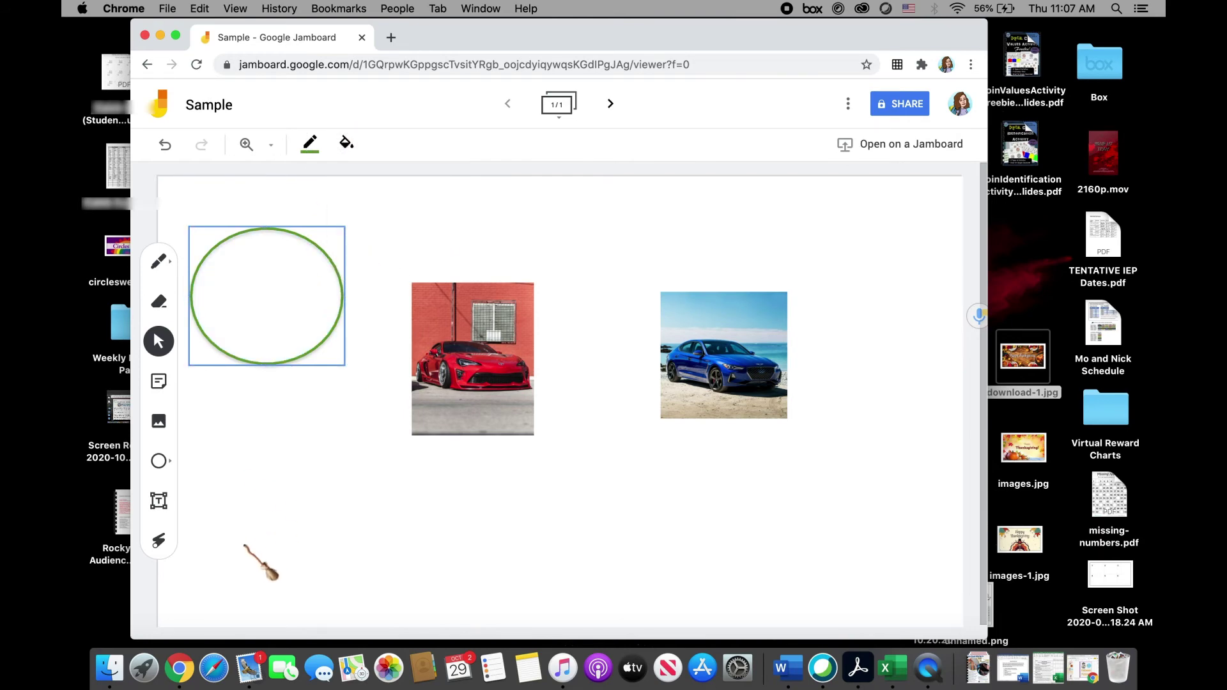
# Place the green circle around the blue car photo as an answer, and return it to the frame's upper-left area
pyautogui.moveTo(262, 288); pyautogui.dragTo(721, 347)
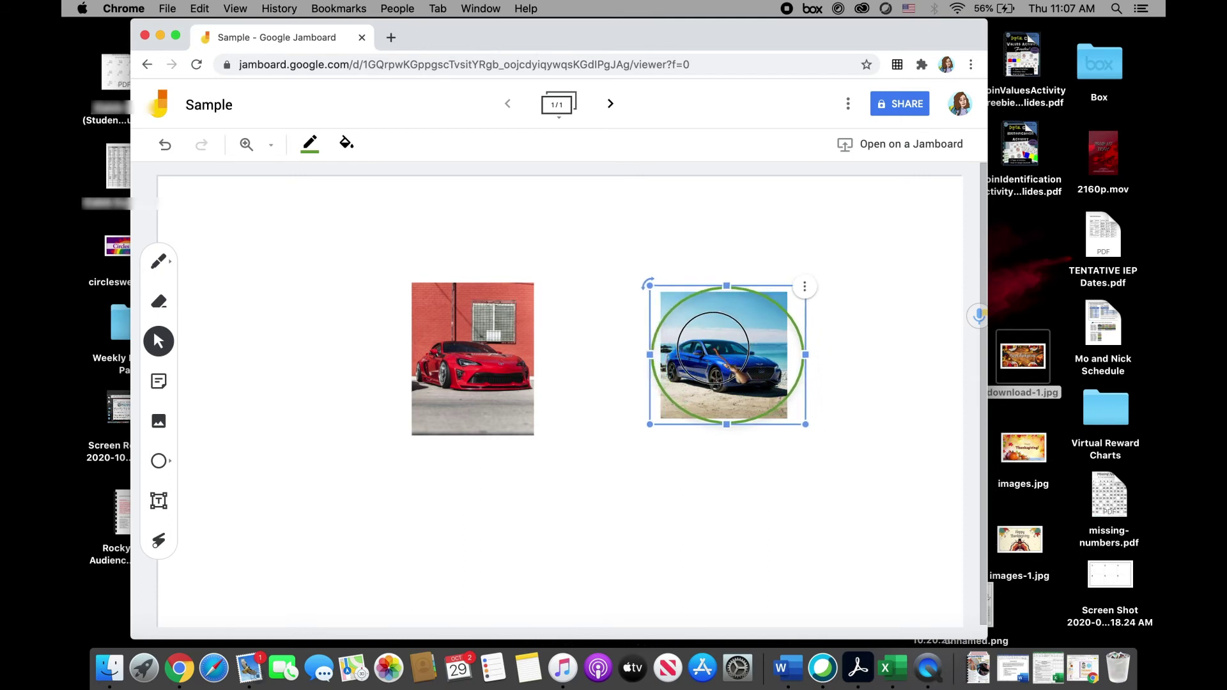
pyautogui.click(671, 498)
pyautogui.moveTo(718, 389); pyautogui.dragTo(313, 308)
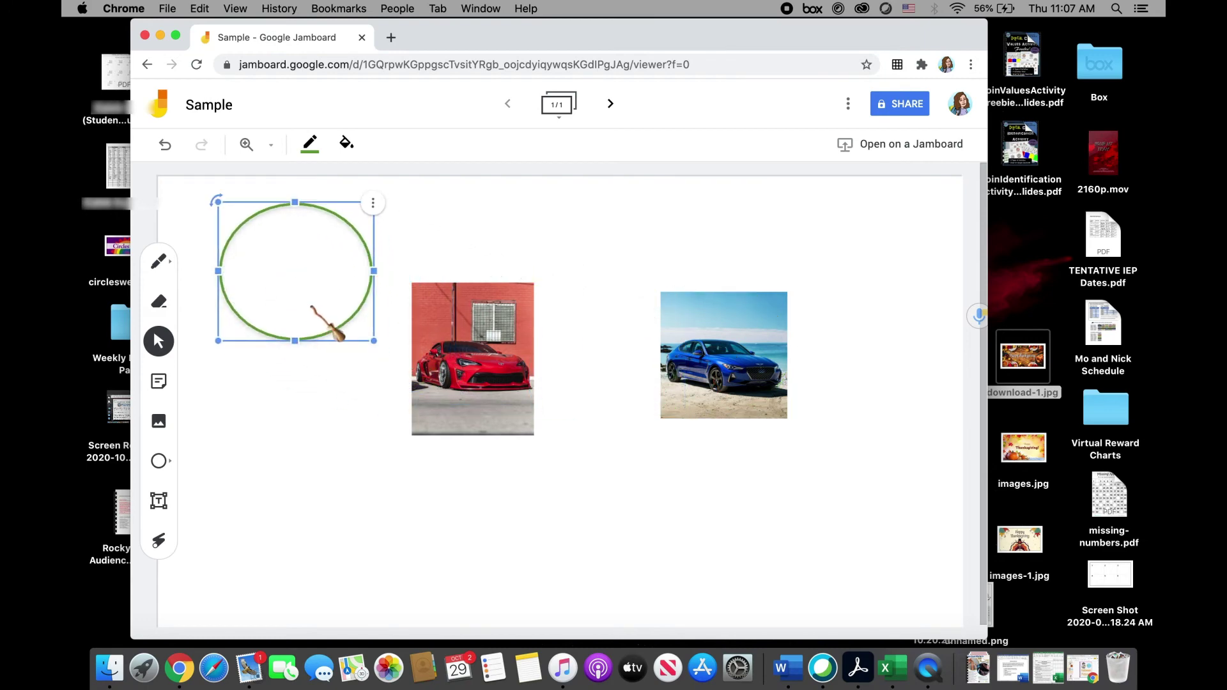
pyautogui.click(356, 403)
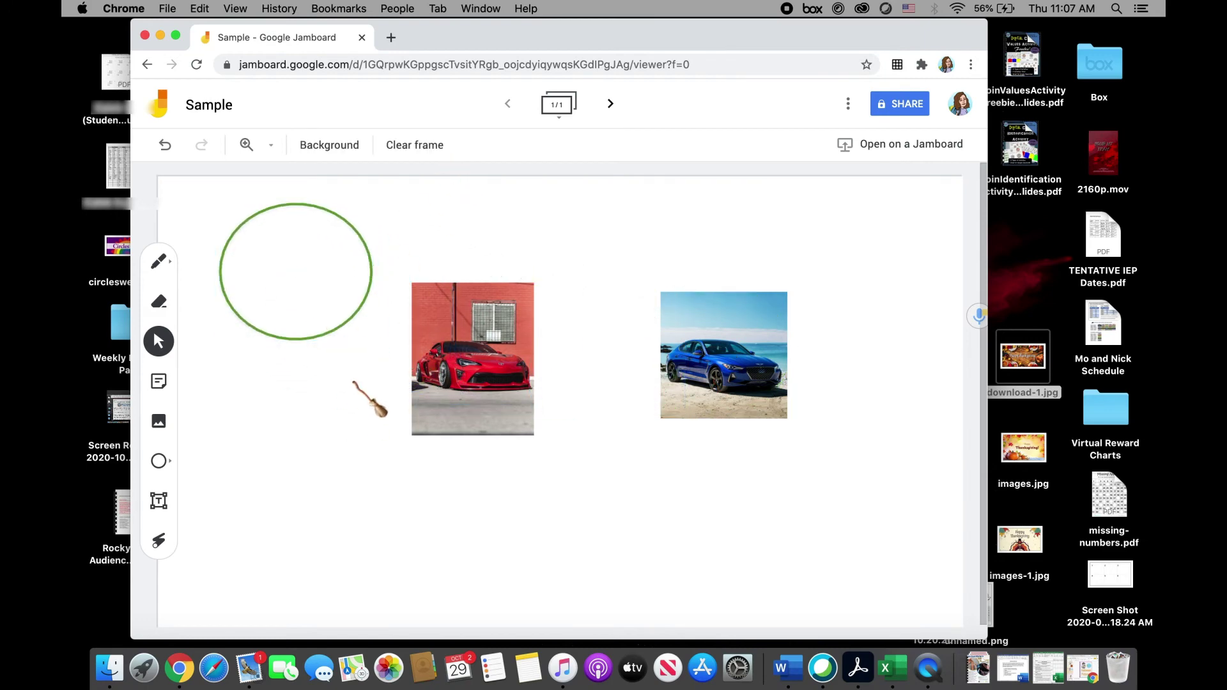
# Clear the frame and add a text box reading "I am thankful for..." in the frame's upper-left area
pyautogui.click(414, 144)
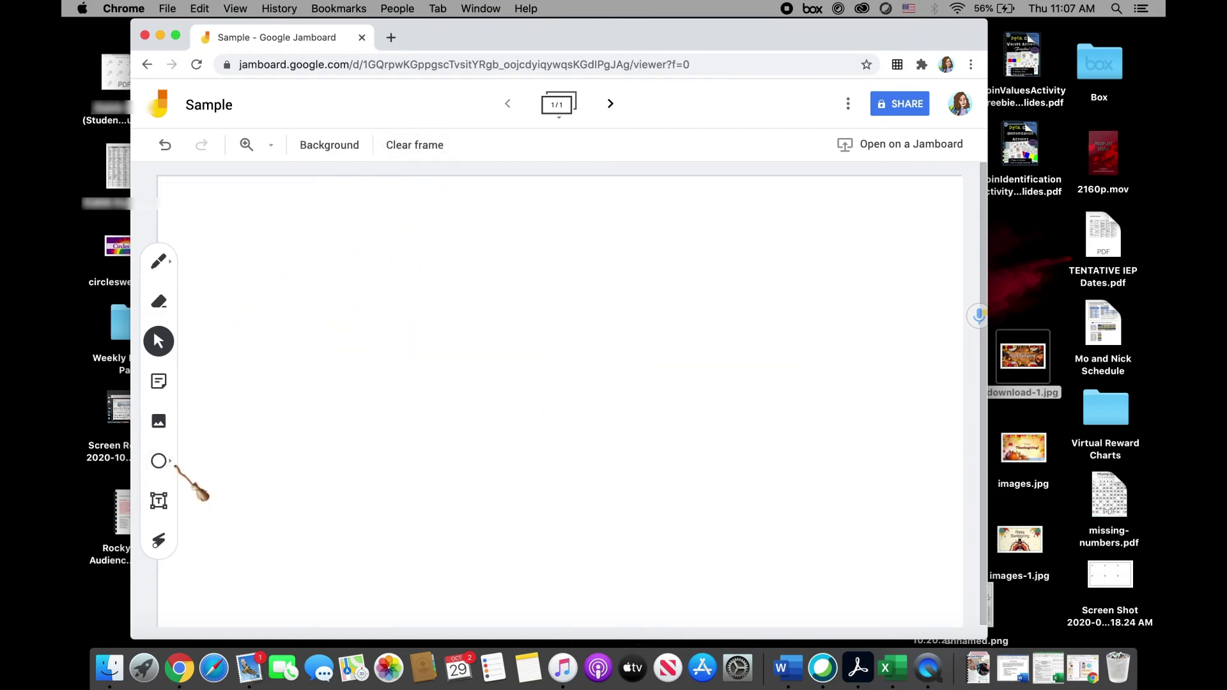
pyautogui.click(159, 501)
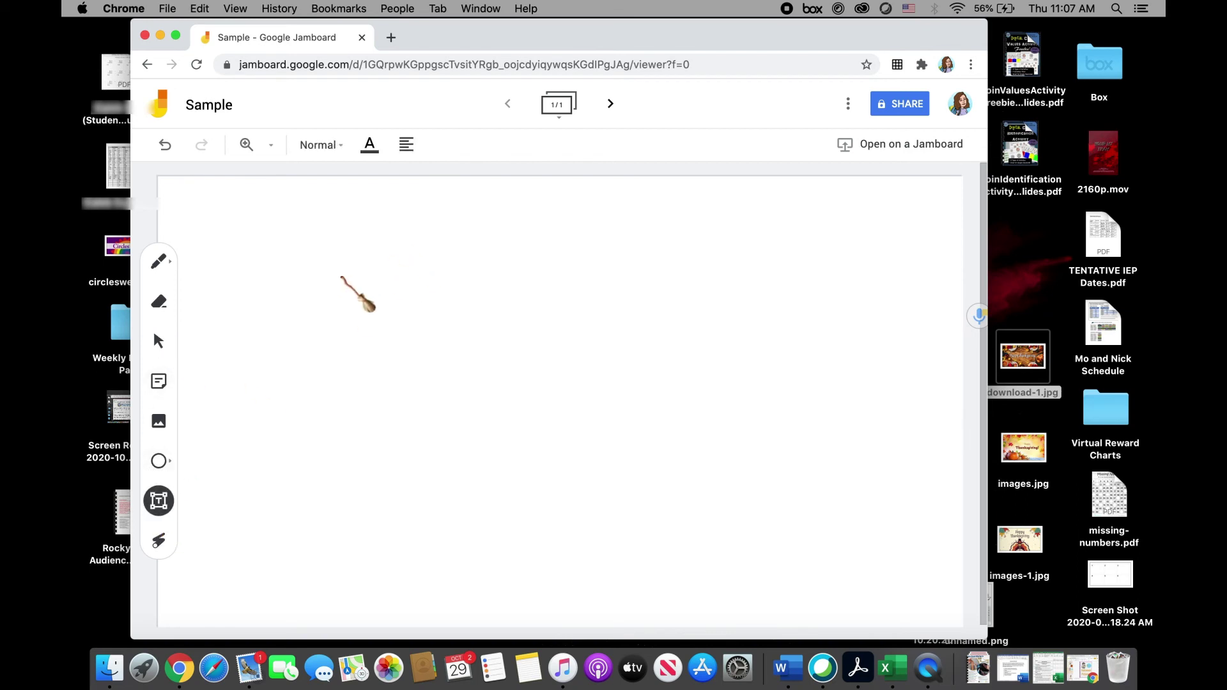
pyautogui.click(323, 271)
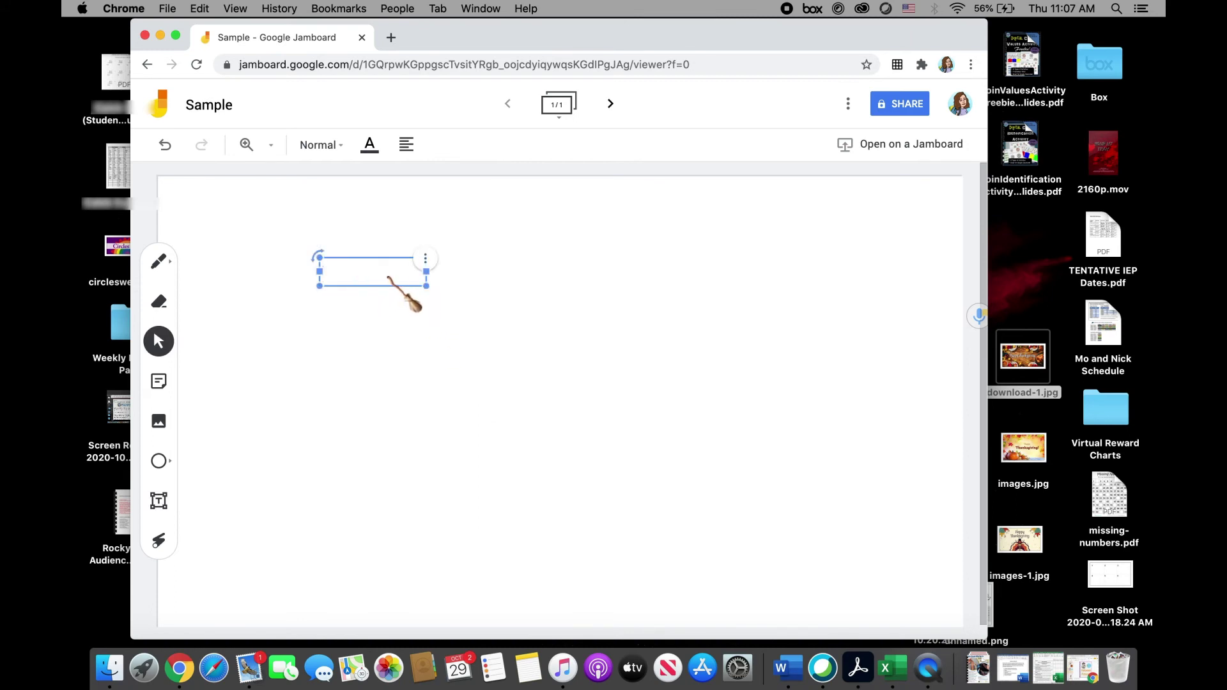
pyautogui.click(326, 271)
pyautogui.write('I am thanks')
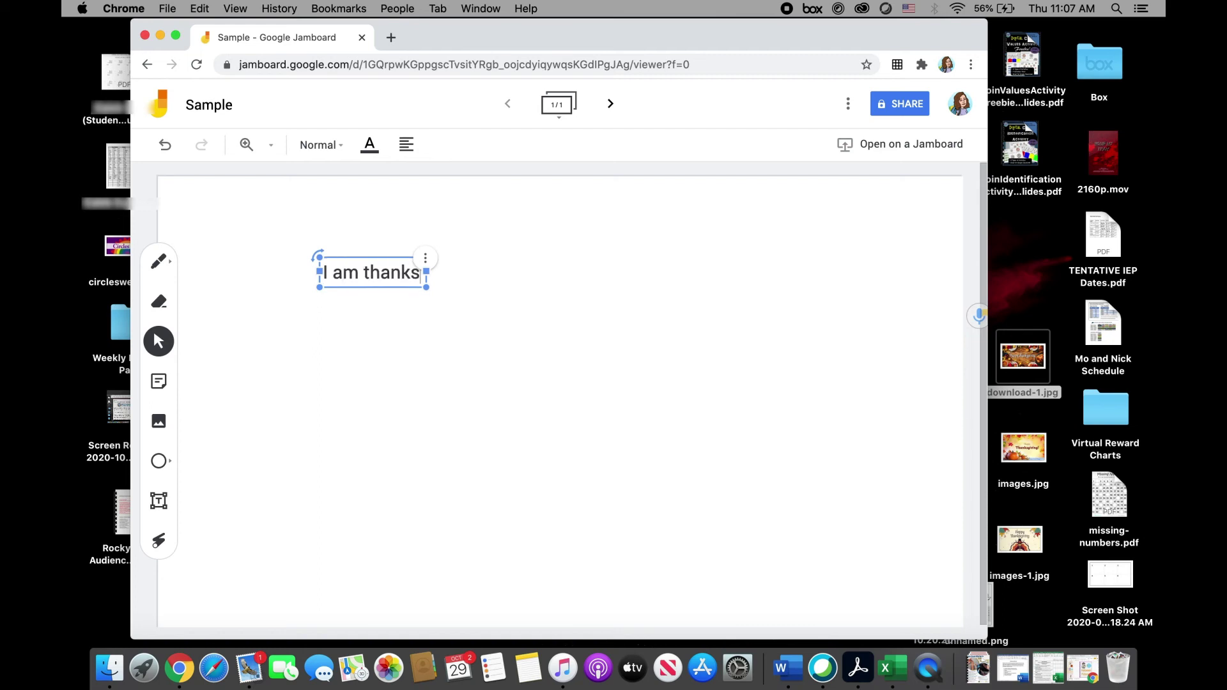
pyautogui.write('f')
pyautogui.press('BackSpace')
pyautogui.press('BackSpace')
pyautogui.write('ful fo...')
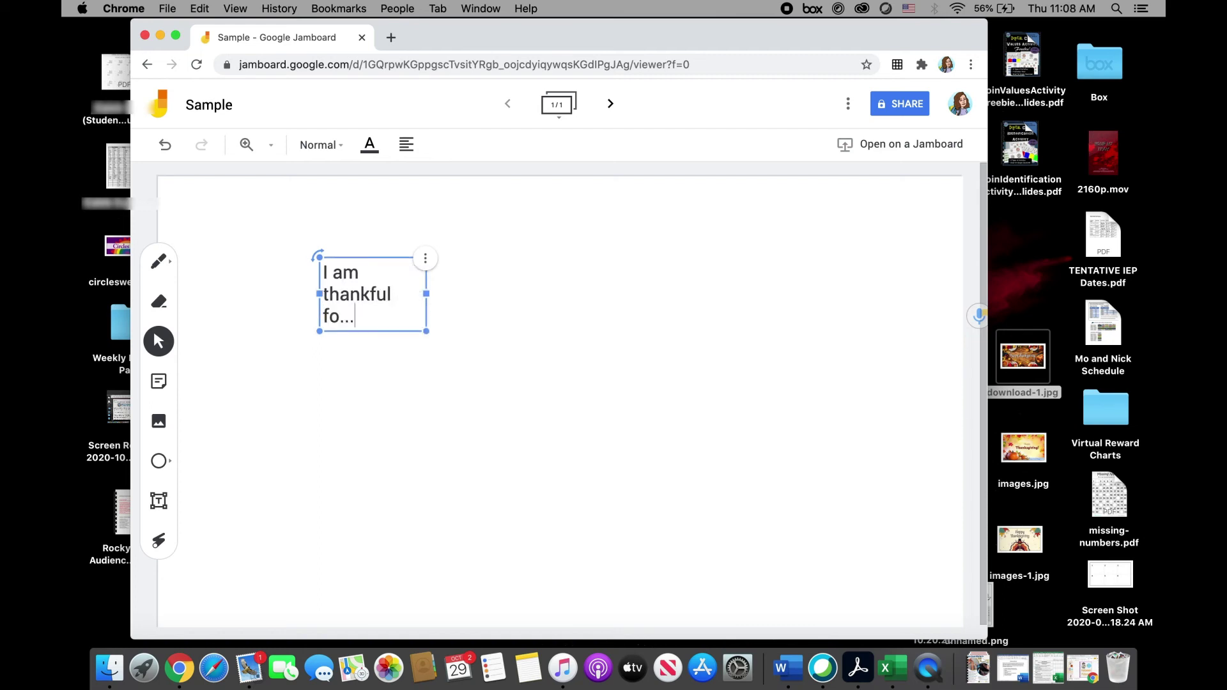
pyautogui.press('BackSpace')
pyautogui.write('r..')
# Enlarge and widen the text box so its text fits on one line, and move it to the top centre of the frame
pyautogui.moveTo(426, 331); pyautogui.dragTo(448, 345)
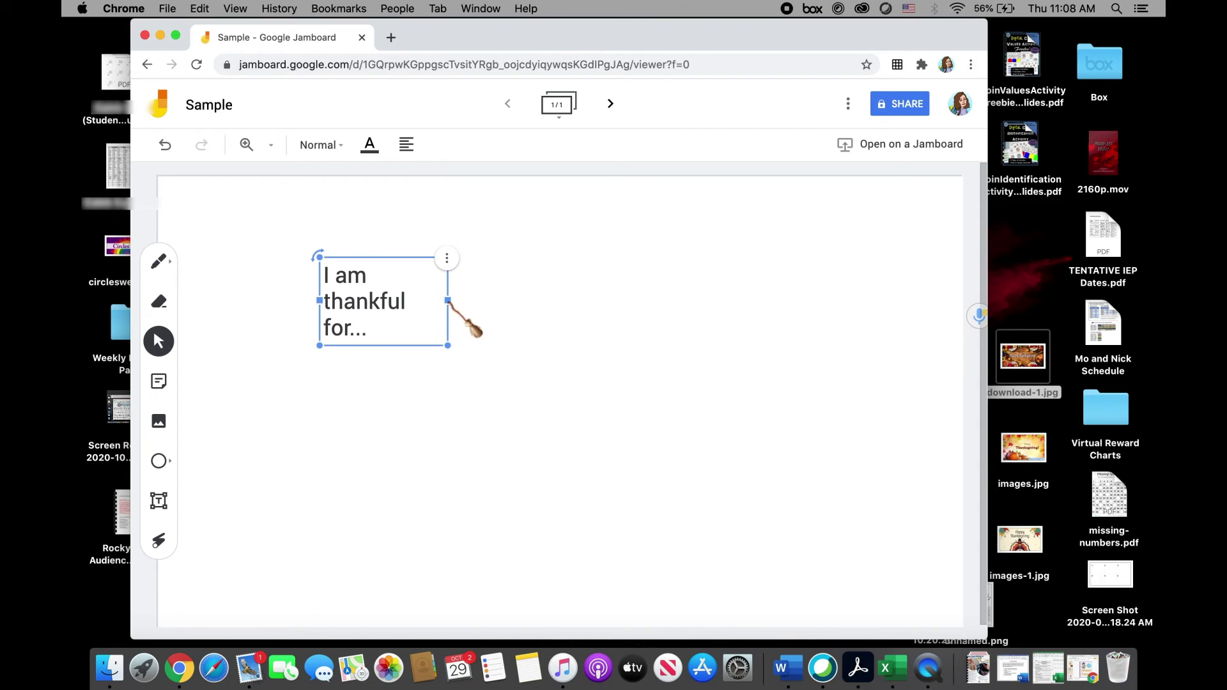
pyautogui.moveTo(447, 300); pyautogui.dragTo(782, 480)
pyautogui.moveTo(649, 306); pyautogui.dragTo(660, 242)
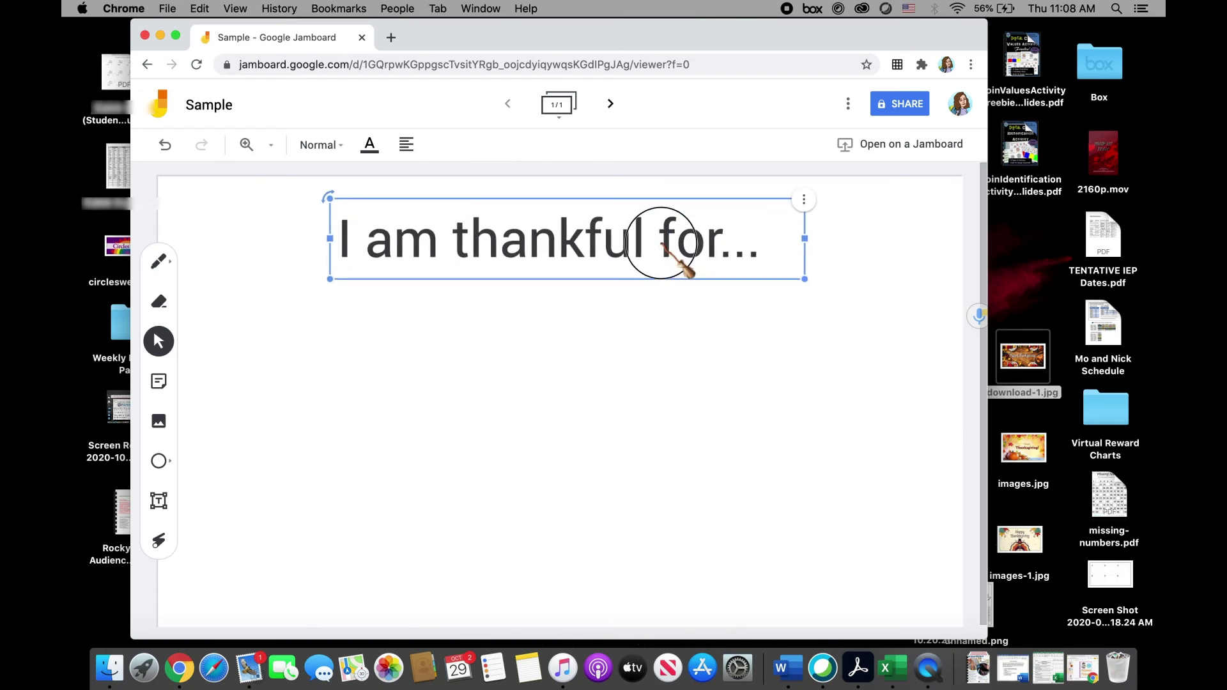
pyautogui.click(387, 319)
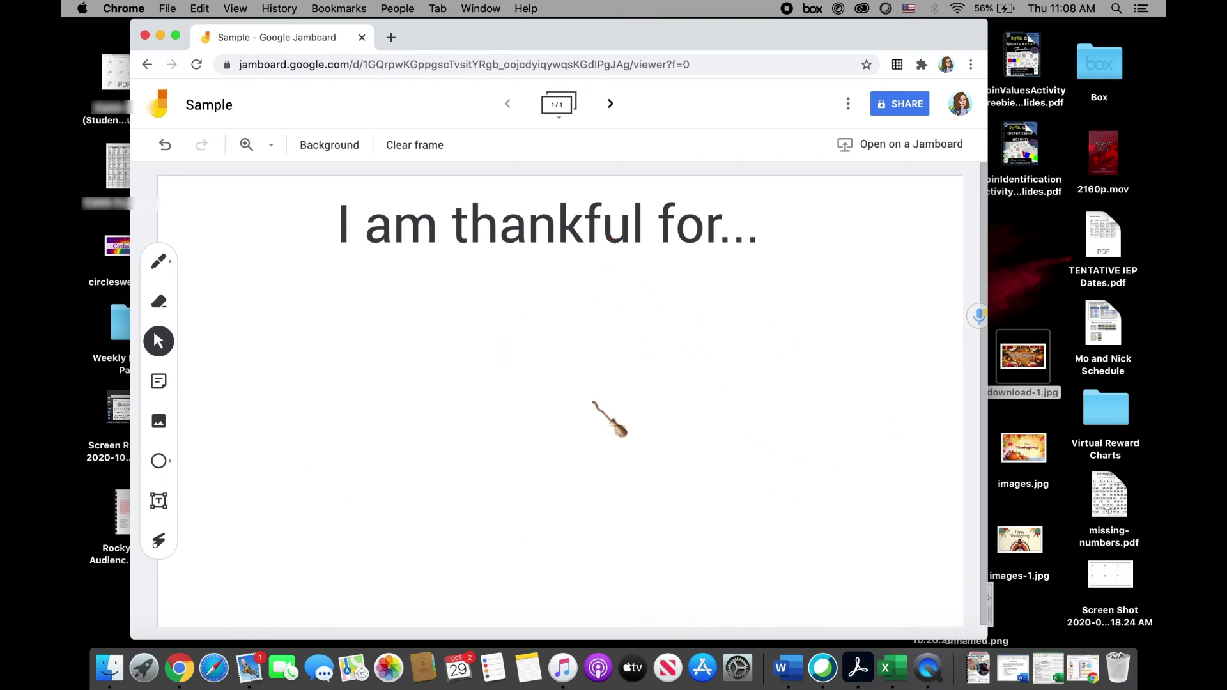
# Delete the "I am thankful for..." text box and draw a trial stroke with the laser on the empty frame
pyautogui.click(603, 242)
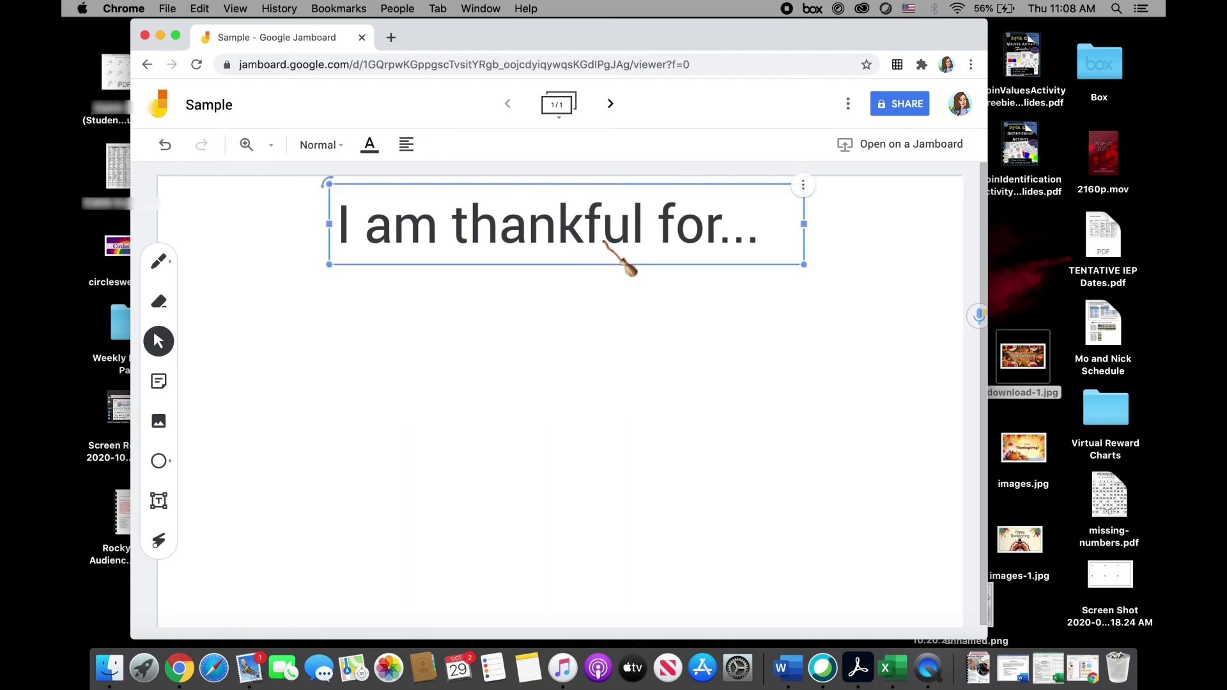
pyautogui.press('BackSpace')
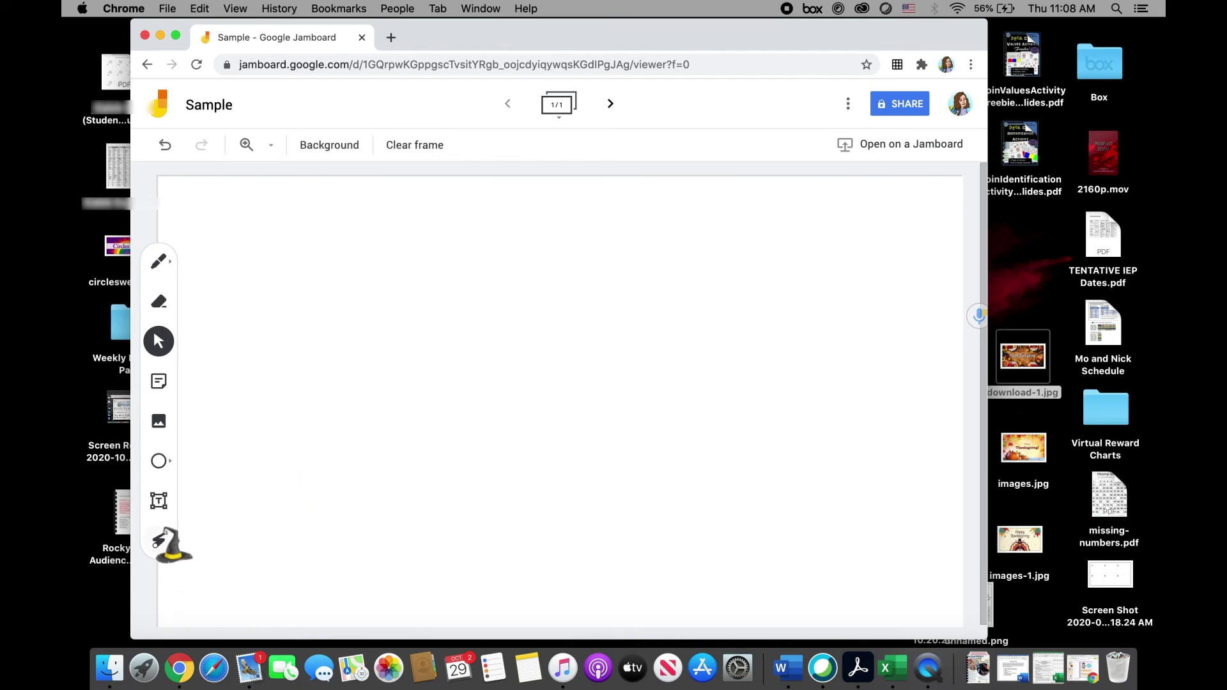
pyautogui.click(160, 541)
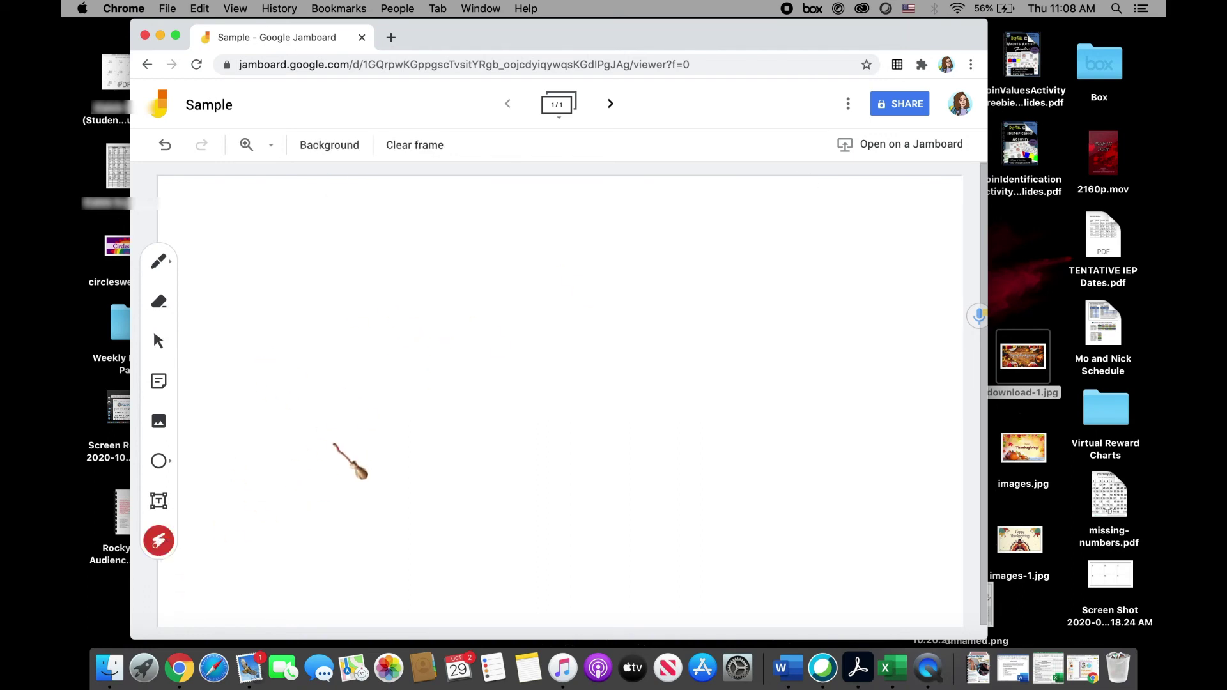
pyautogui.moveTo(333, 442)
pyautogui.mouseDown()
pyautogui.moveTo(391, 460)
pyautogui.moveTo(506, 414)
pyautogui.mouseUp()
# Insert the photo of the blue car on the beach from Google Image Search and move it to the frame's right half
pyautogui.click(159, 420)
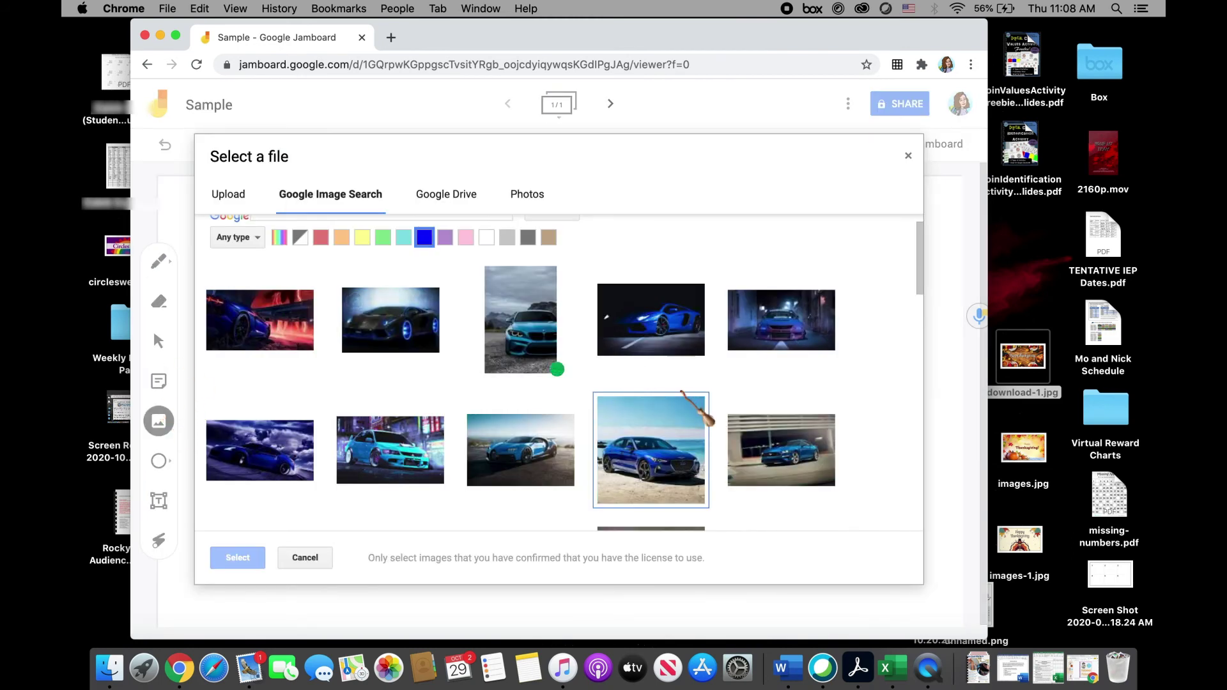
pyautogui.click(658, 441)
pyautogui.click(237, 558)
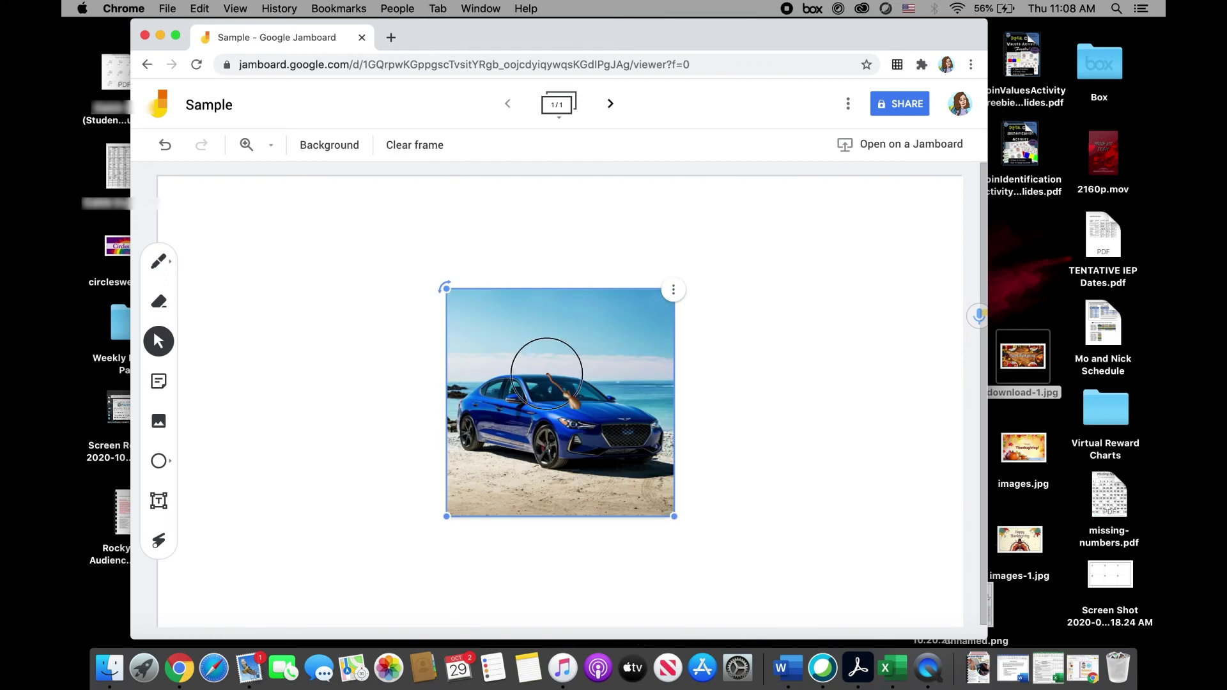
pyautogui.moveTo(562, 391); pyautogui.dragTo(750, 334)
# Insert the photo of the red car by the brick wall, using the red colour filter, and place it beside the blue car
pyautogui.click(159, 422)
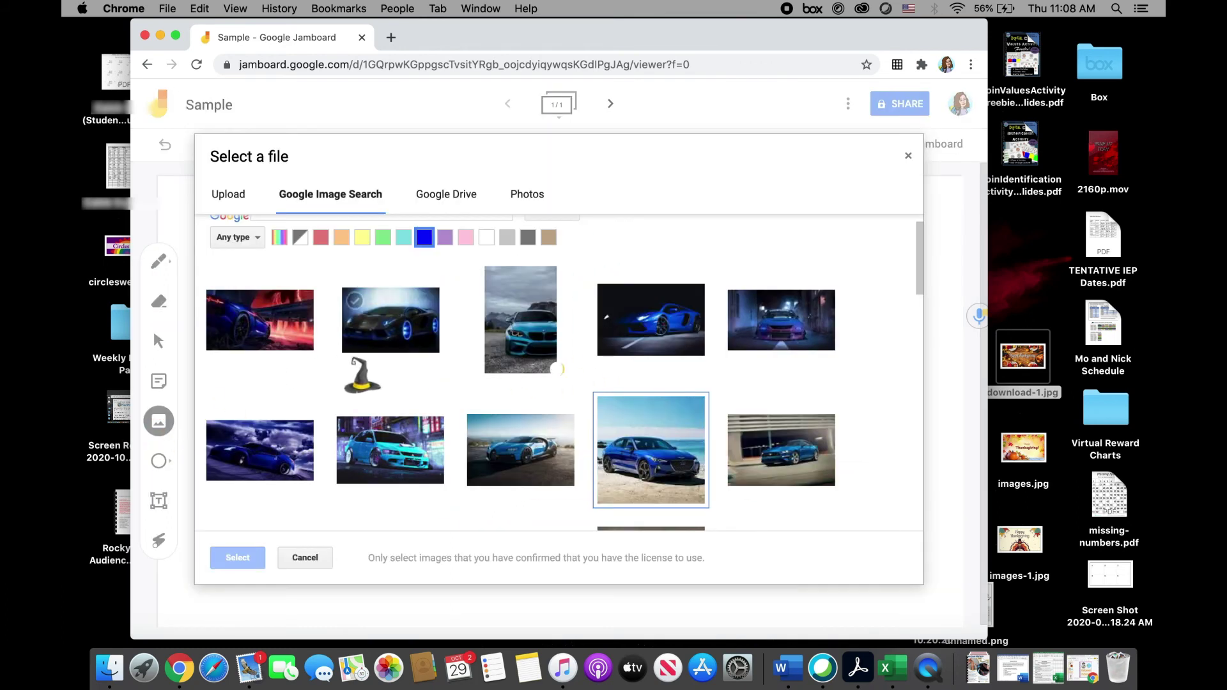
pyautogui.click(321, 268)
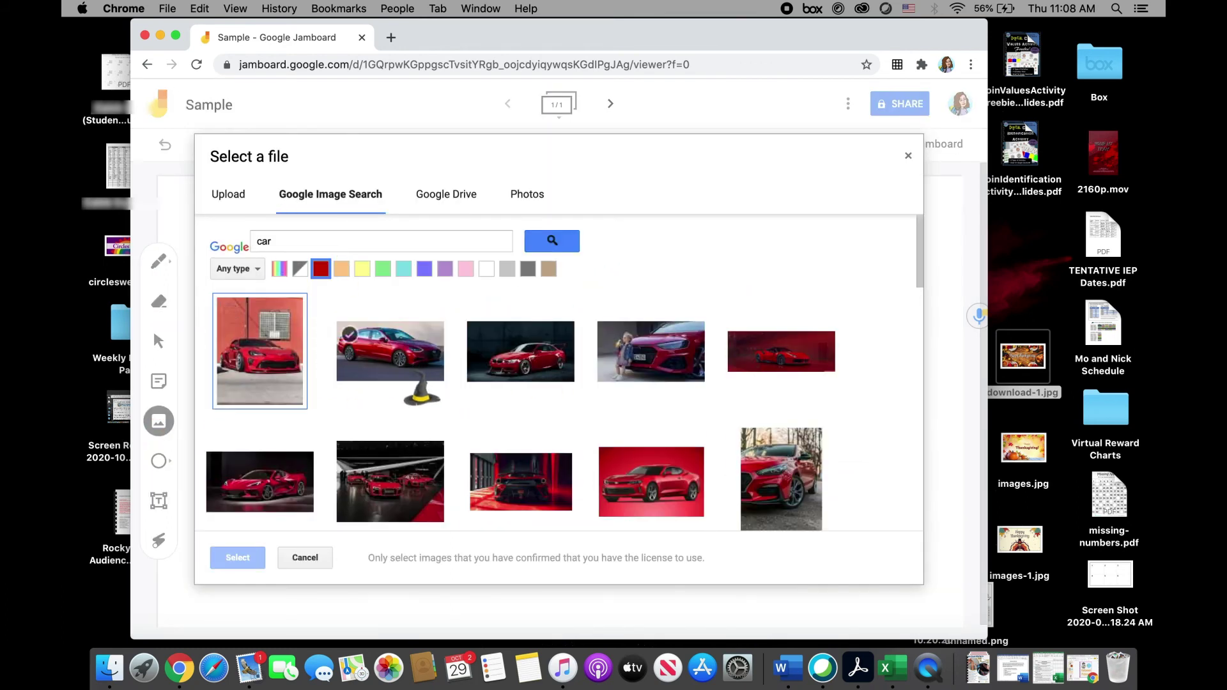
pyautogui.click(238, 361)
pyautogui.click(237, 554)
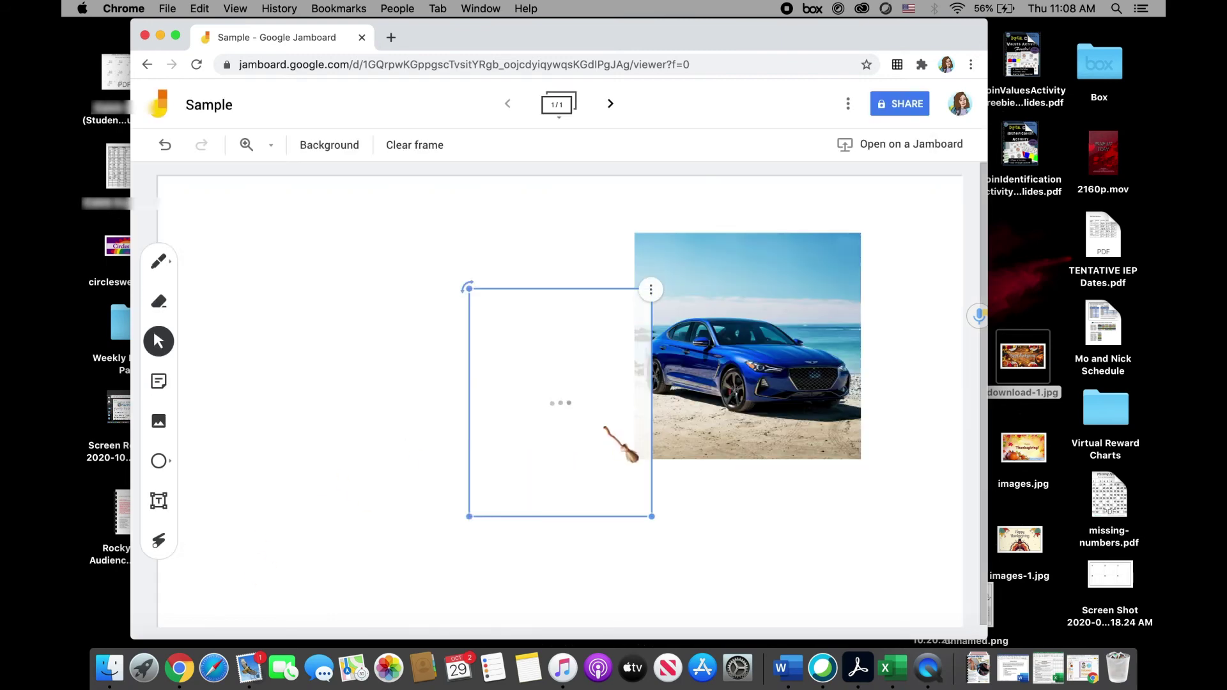
pyautogui.moveTo(592, 403); pyautogui.dragTo(507, 370)
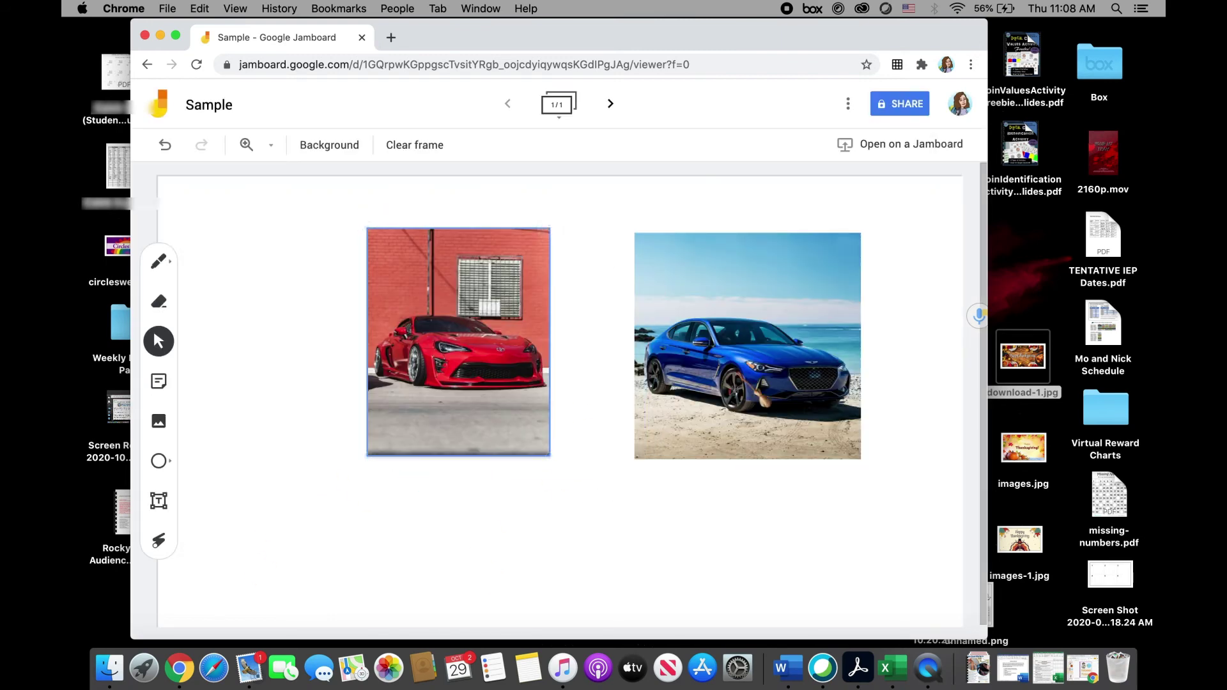
# Point out the blue and red cars with laser strokes and clear the frame
pyautogui.click(160, 549)
pyautogui.click(159, 540)
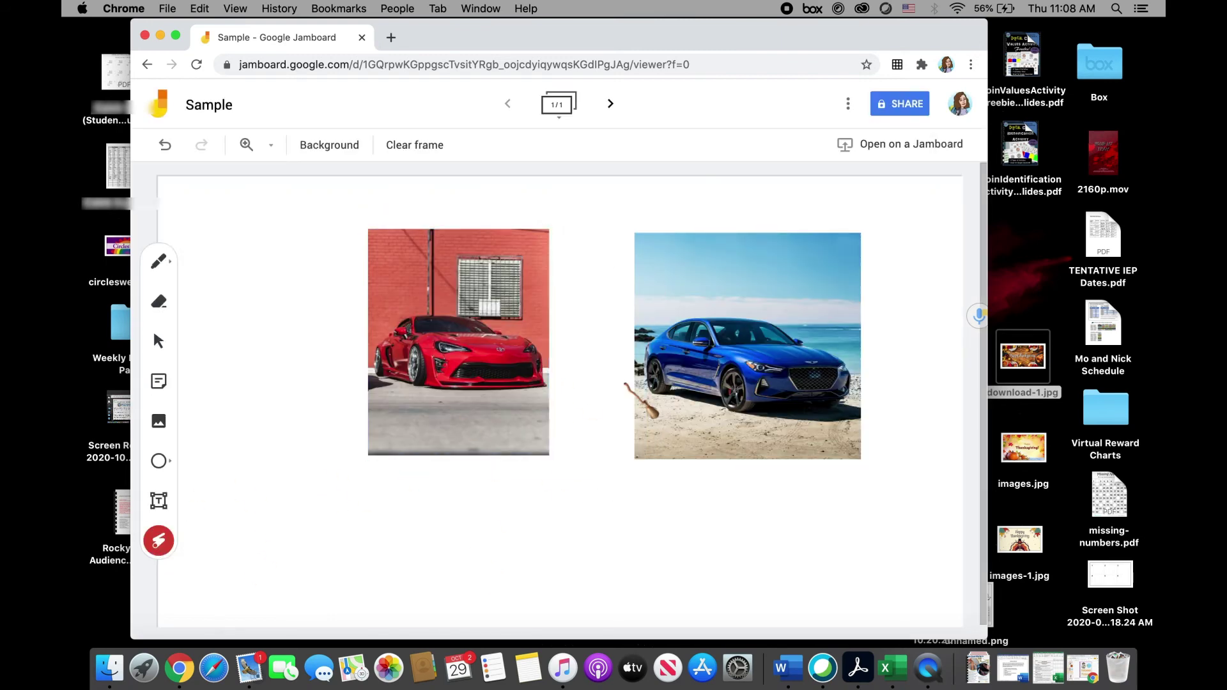
pyautogui.moveTo(808, 217)
pyautogui.mouseDown()
pyautogui.moveTo(712, 227)
pyautogui.moveTo(698, 451)
pyautogui.moveTo(811, 266)
pyautogui.moveTo(652, 351)
pyautogui.moveTo(895, 423)
pyautogui.moveTo(734, 214)
pyautogui.moveTo(726, 488)
pyautogui.moveTo(792, 230)
pyautogui.moveTo(722, 256)
pyautogui.mouseUp()
pyautogui.moveTo(671, 562)
pyautogui.mouseDown()
pyautogui.moveTo(684, 594)
pyautogui.moveTo(713, 427)
pyautogui.moveTo(658, 562)
pyautogui.moveTo(661, 578)
pyautogui.moveTo(728, 392)
pyautogui.mouseUp()
pyautogui.moveTo(547, 236)
pyautogui.mouseDown()
pyautogui.moveTo(343, 594)
pyautogui.moveTo(501, 197)
pyautogui.moveTo(489, 190)
pyautogui.mouseUp()
pyautogui.click(435, 156)
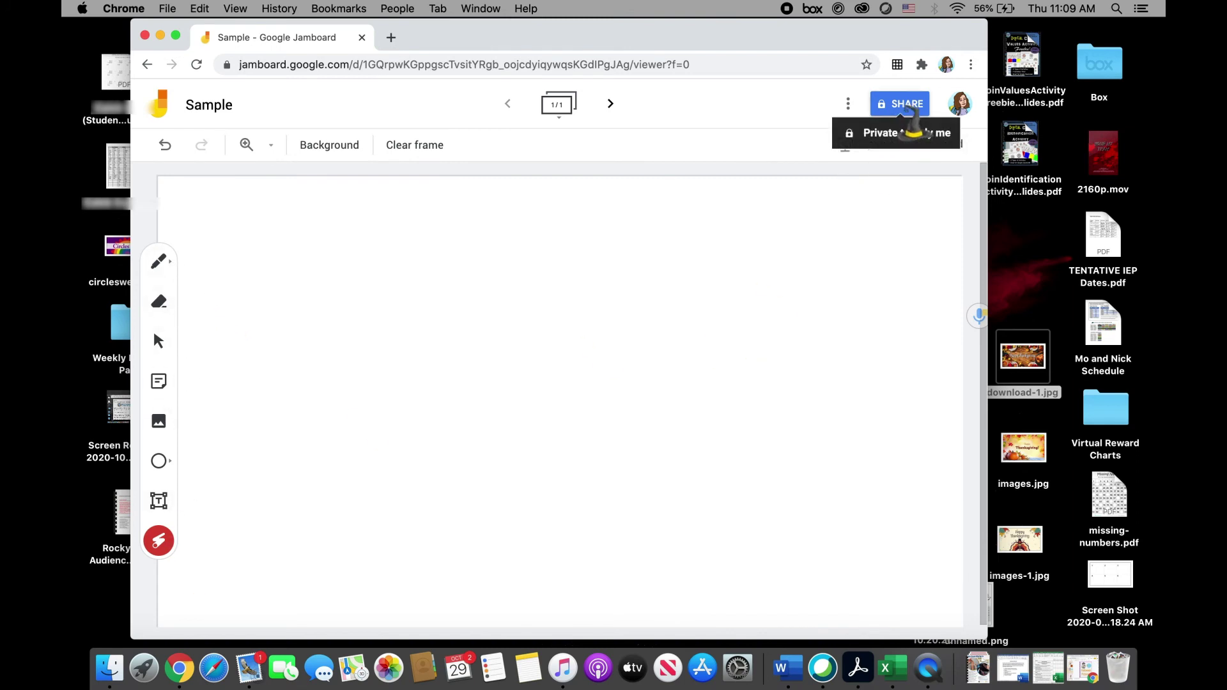
# Open the Jam's sharing settings and set link access to Anyone with the link
pyautogui.click(906, 110)
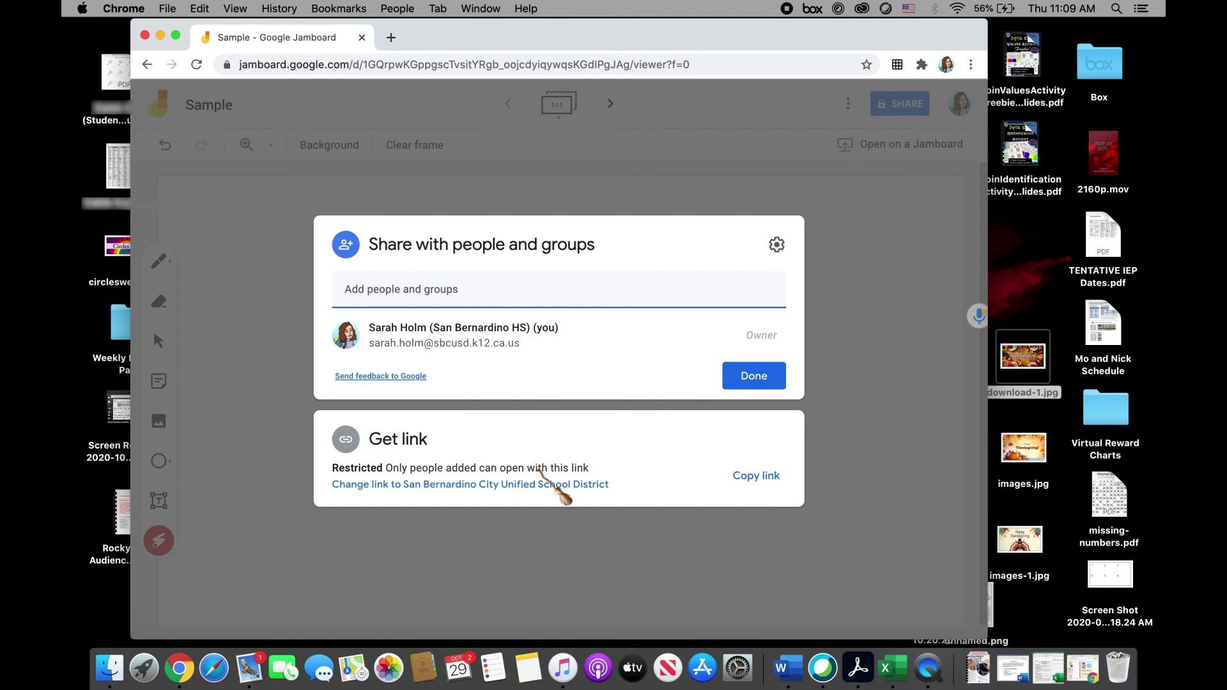
pyautogui.click(462, 483)
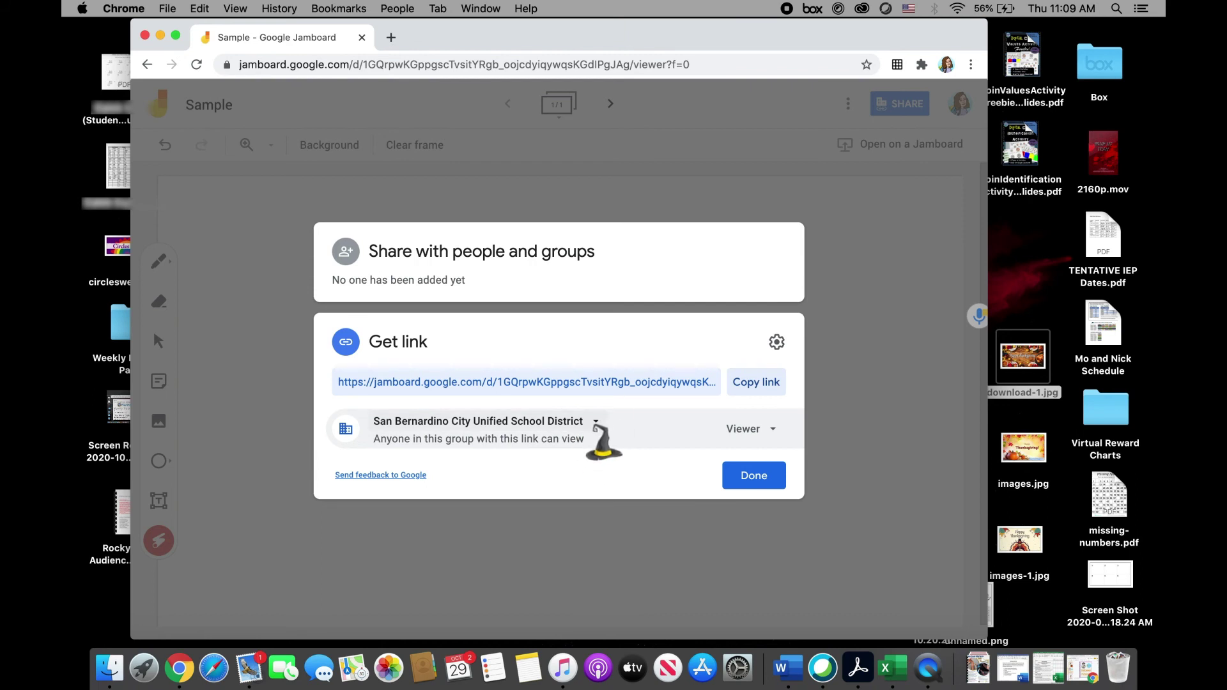
pyautogui.click(585, 421)
pyautogui.click(497, 554)
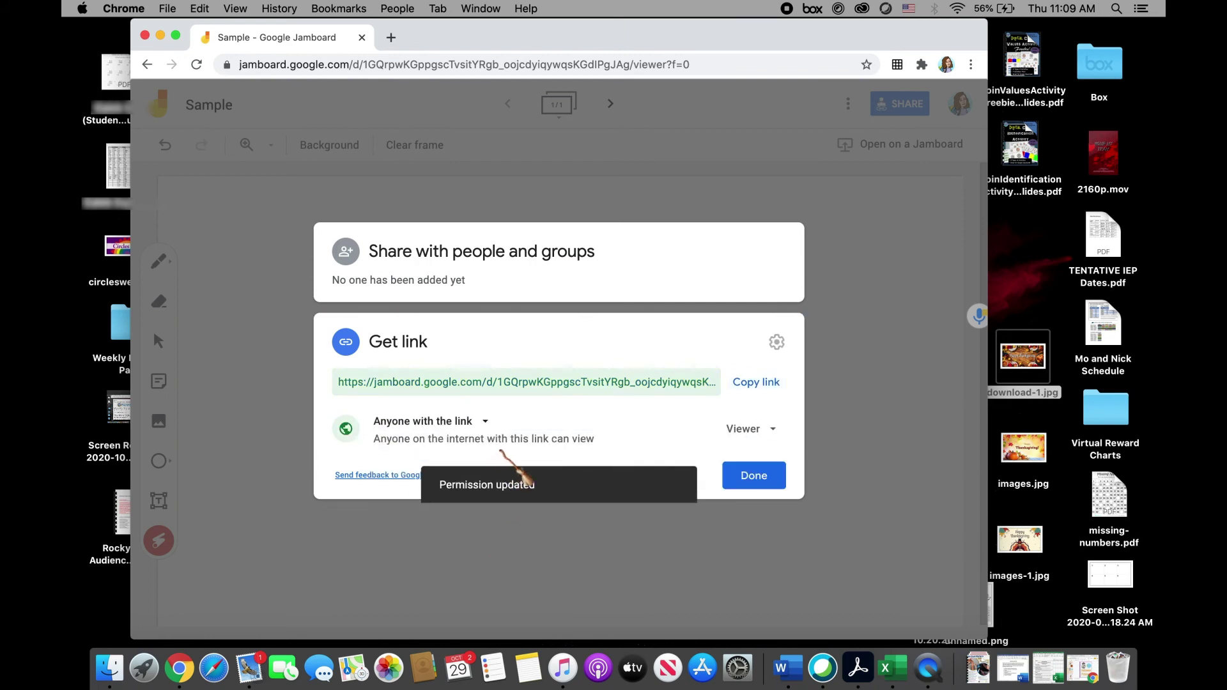
# Give anyone with the link the Editor role and copy the Jam's link
pyautogui.click(767, 428)
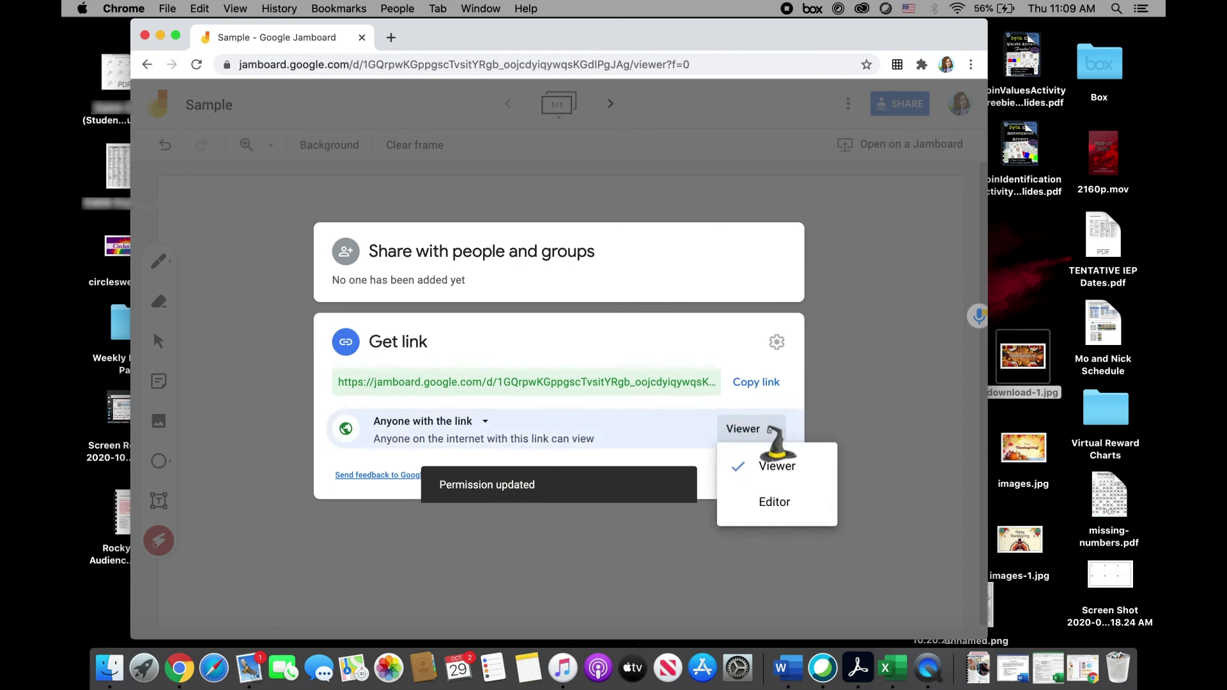
pyautogui.click(774, 503)
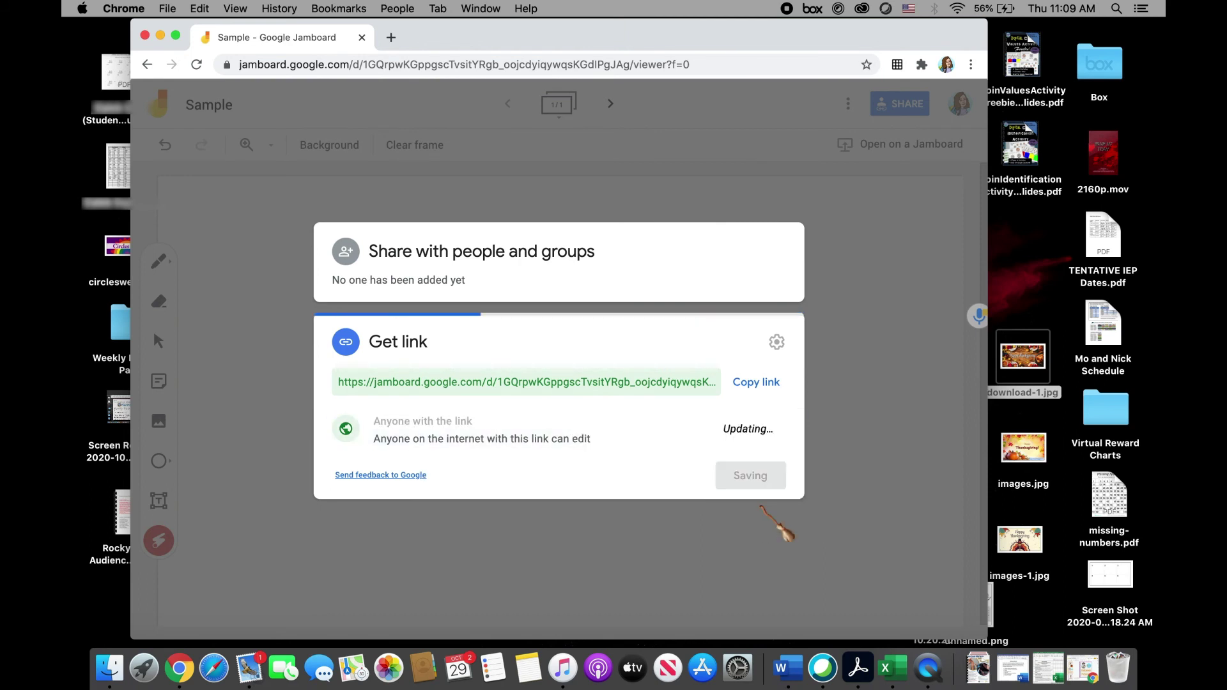
pyautogui.click(752, 384)
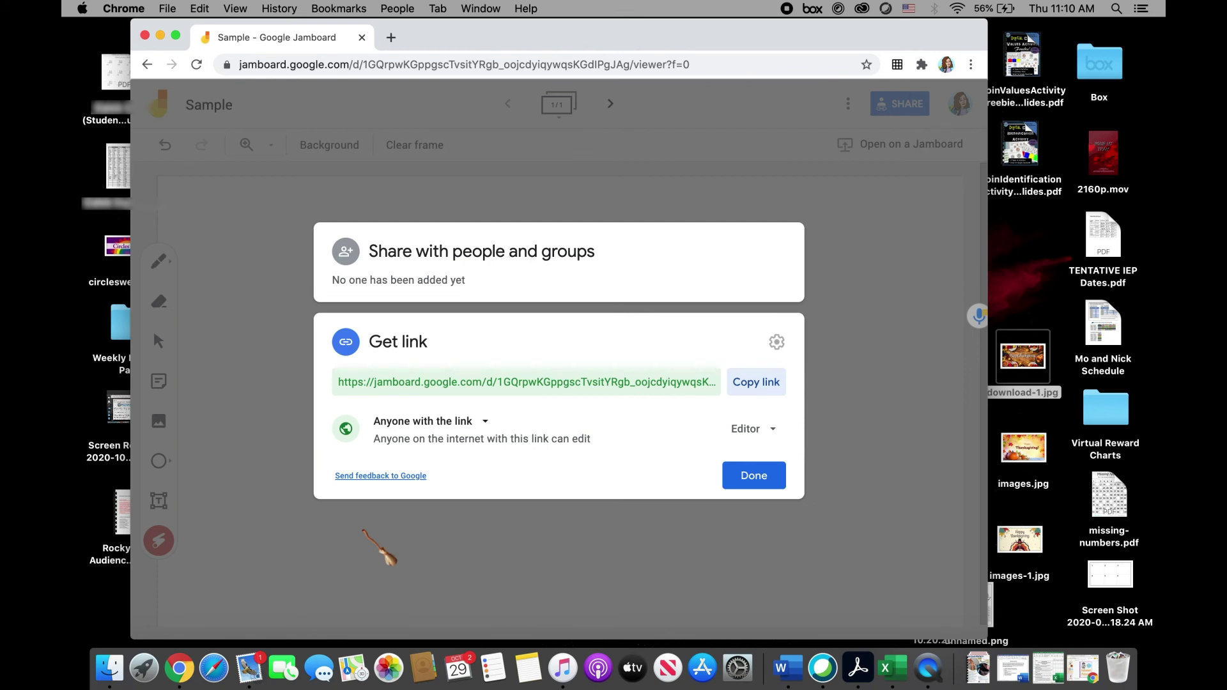
# Change the link's role to Viewer and finish the sharing settings
pyautogui.click(766, 430)
pyautogui.click(766, 429)
pyautogui.click(776, 468)
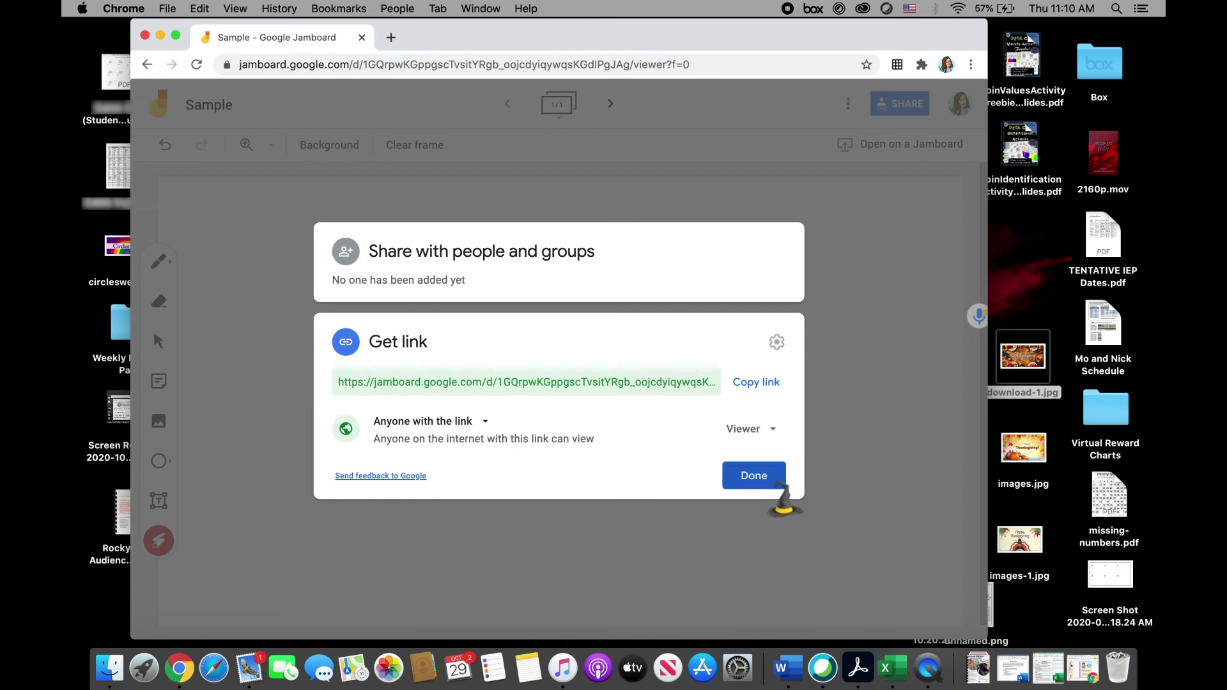
pyautogui.click(770, 479)
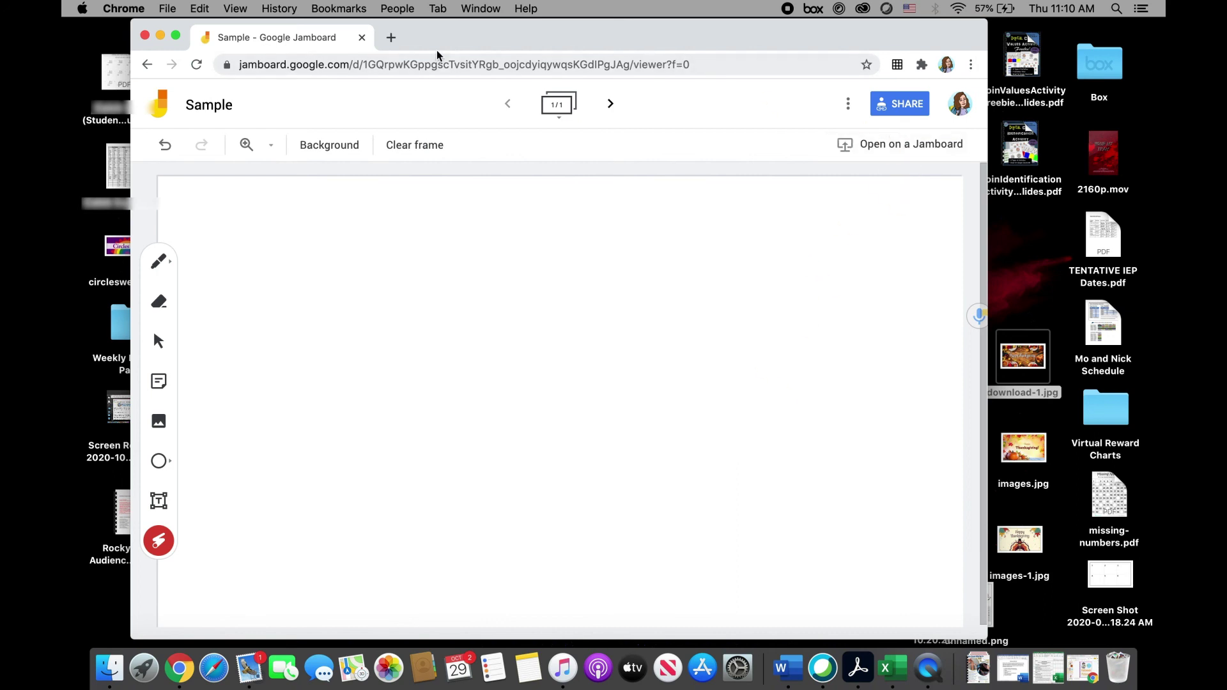
# Open the Jamboard home page from Google's apps in a new browser tab to view the recent Jams, and close that tab
pyautogui.click(392, 39)
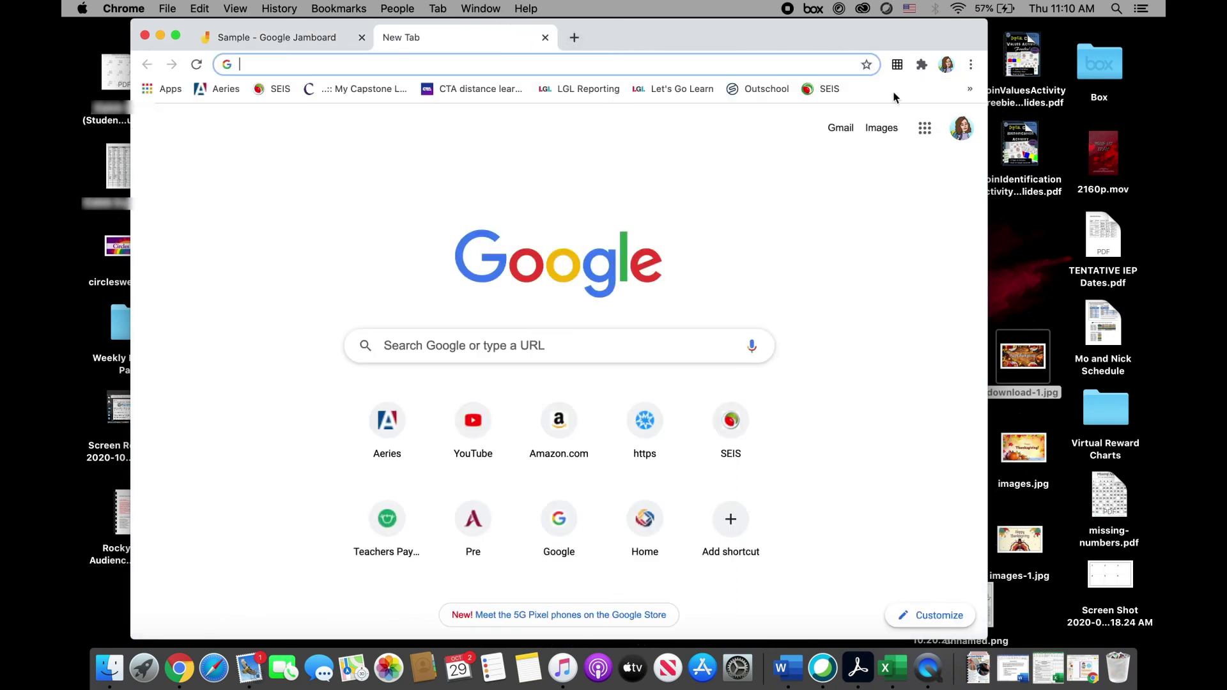
pyautogui.click(924, 129)
pyautogui.scroll(-5, 873, 428)
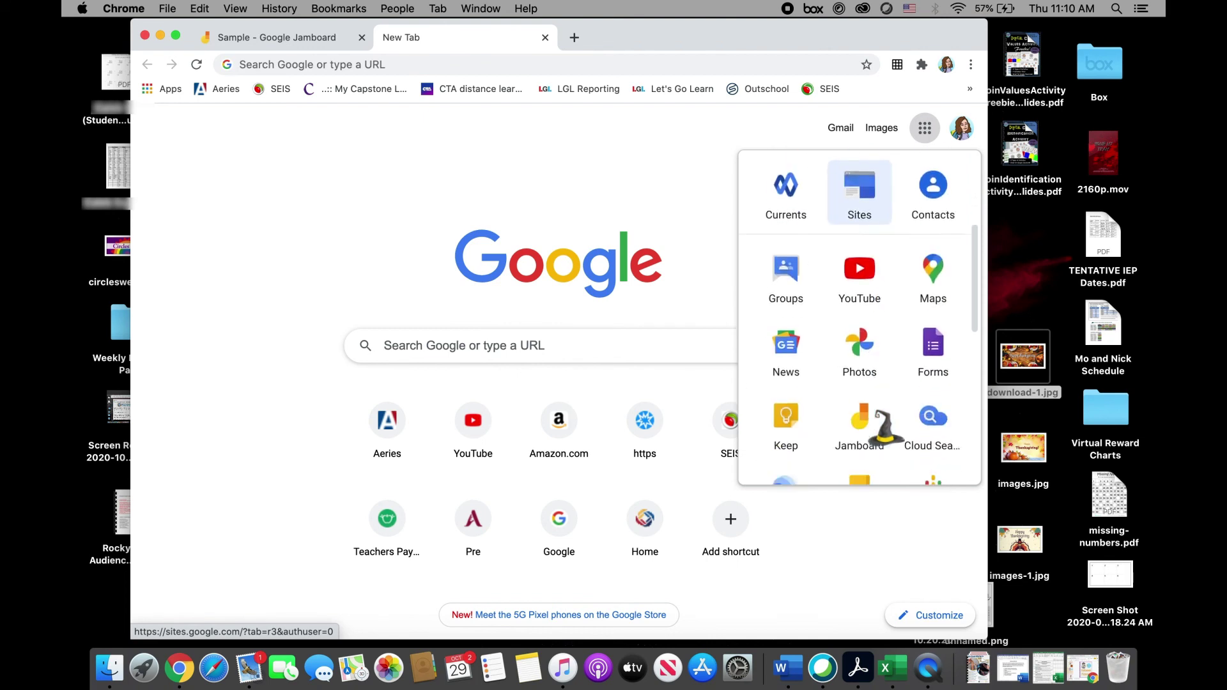
pyautogui.click(861, 345)
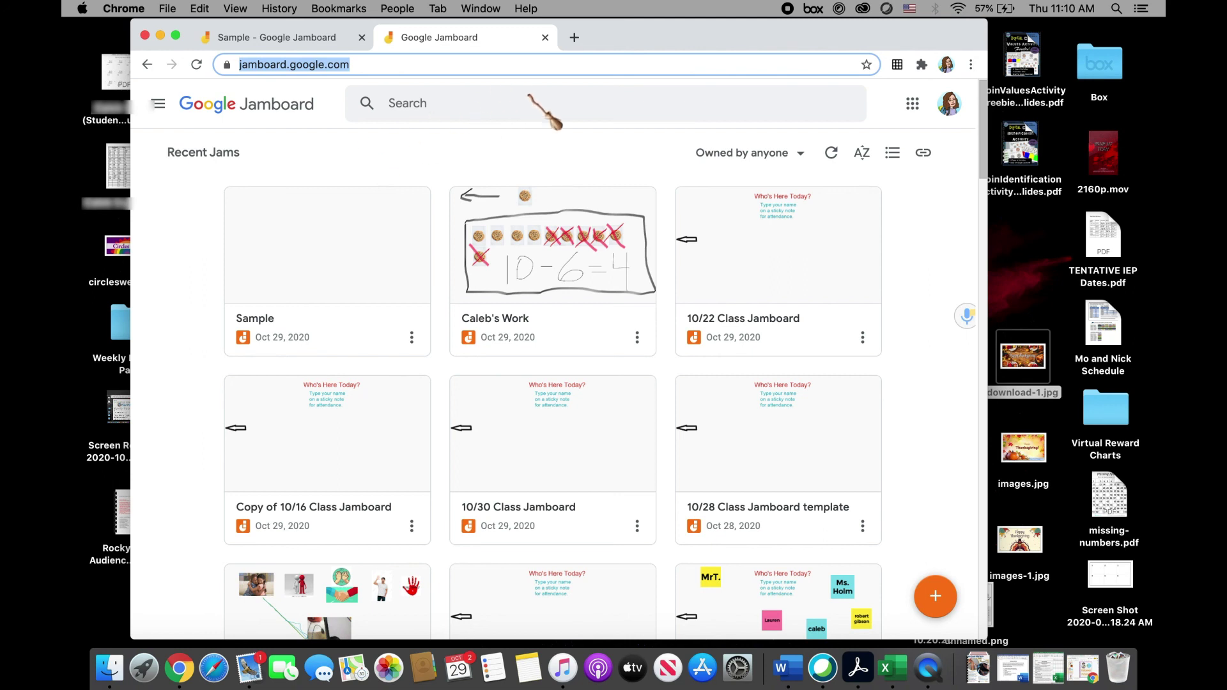
pyautogui.click(545, 37)
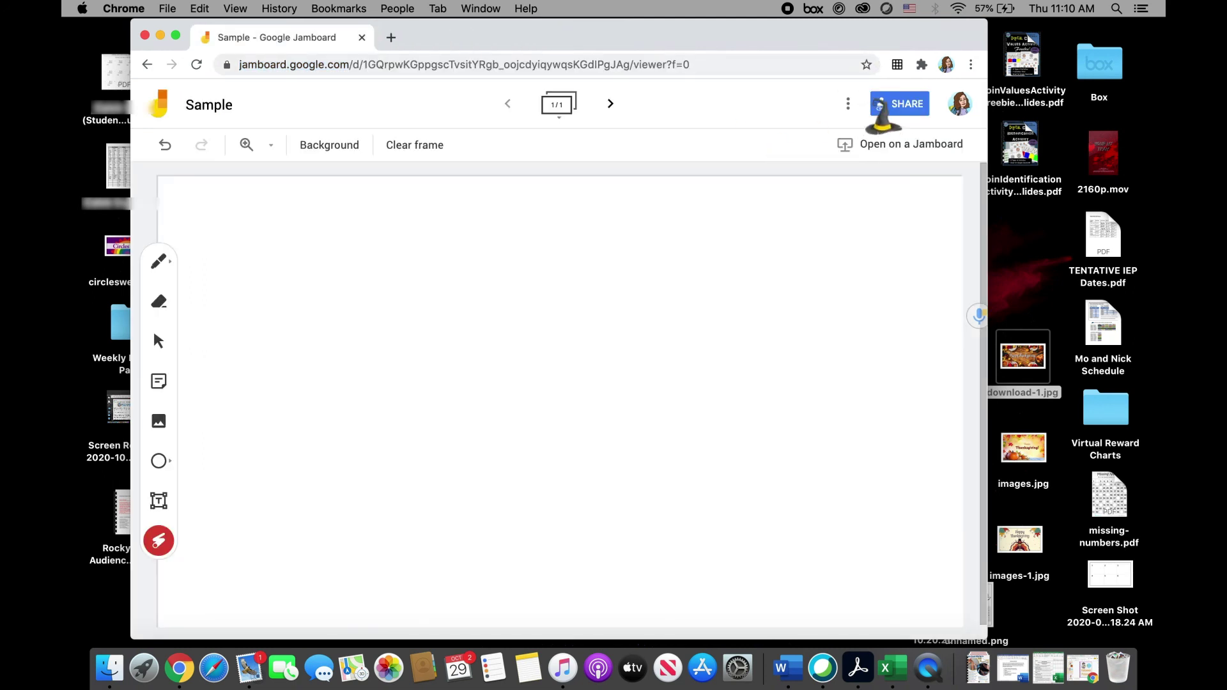
# Review the Sample Jam's link-sharing options and close them without changing the access or role
pyautogui.click(900, 104)
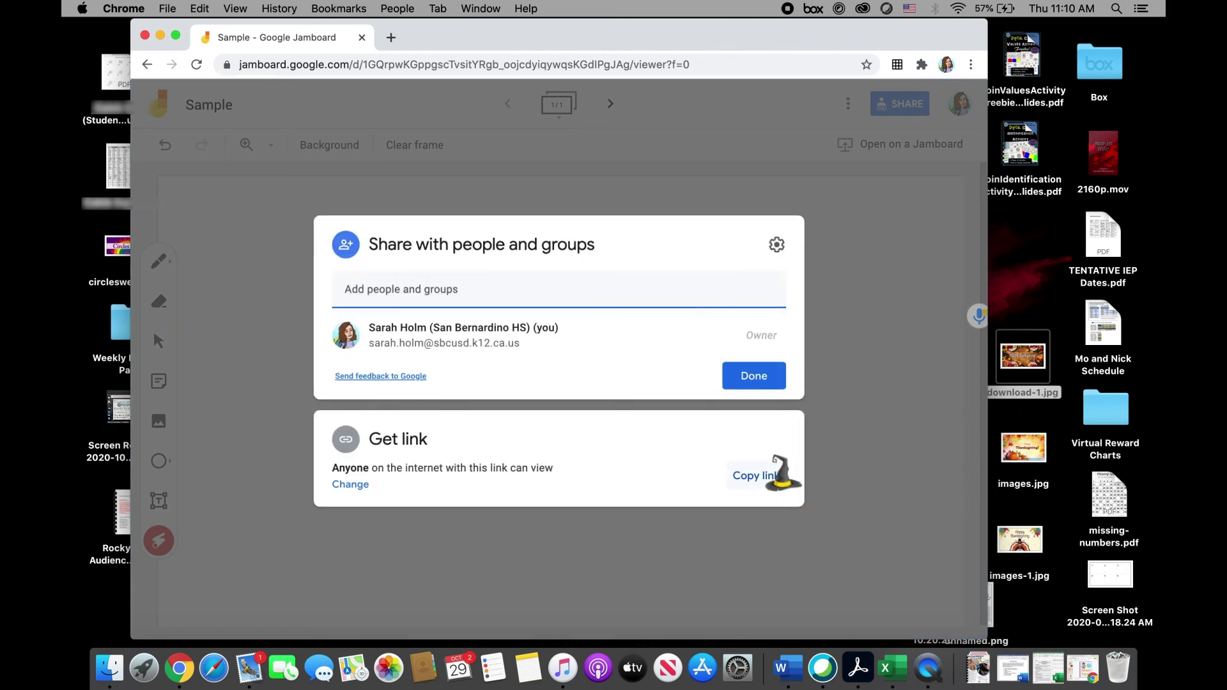
pyautogui.click(360, 487)
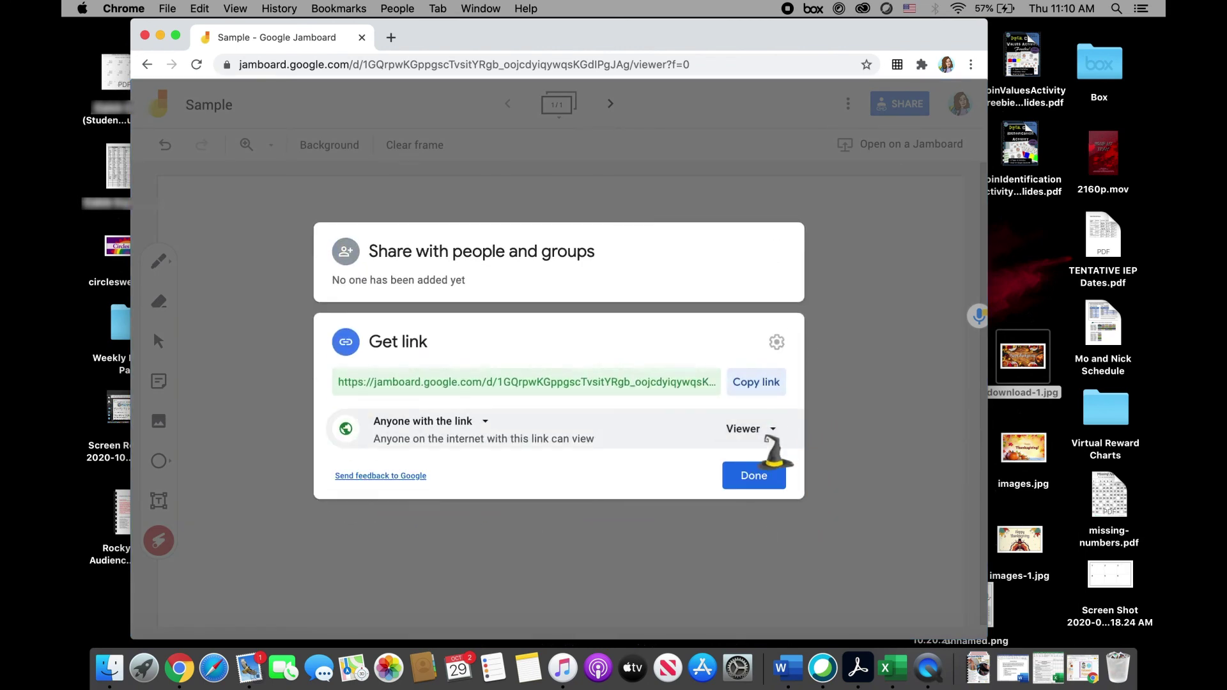
pyautogui.click(757, 481)
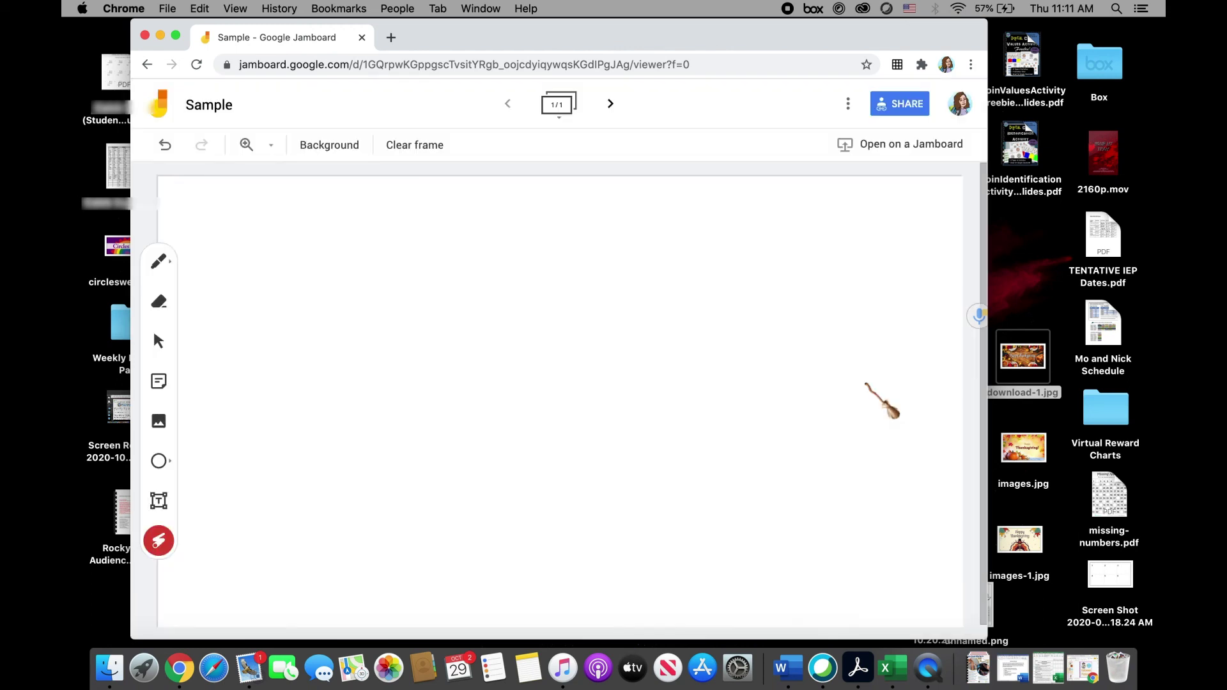